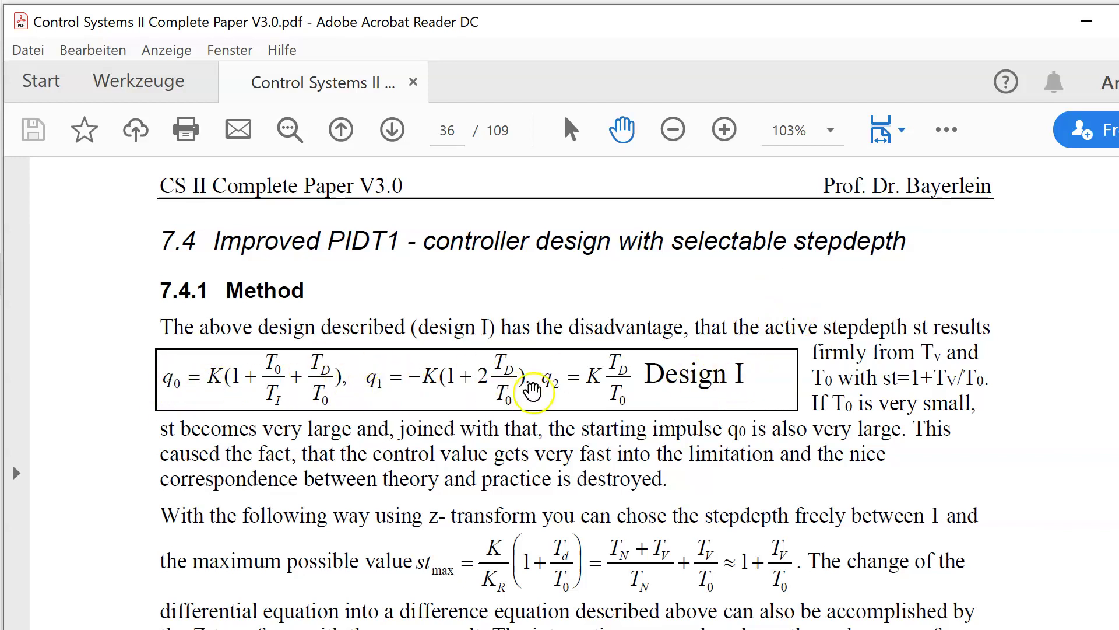
- Scroll page 36 down to the trapezoidal approximation box and the PIDT1 transfer function F_R(p)
left_click_drag(321, 377, 220, 382)
left_click(220, 382)
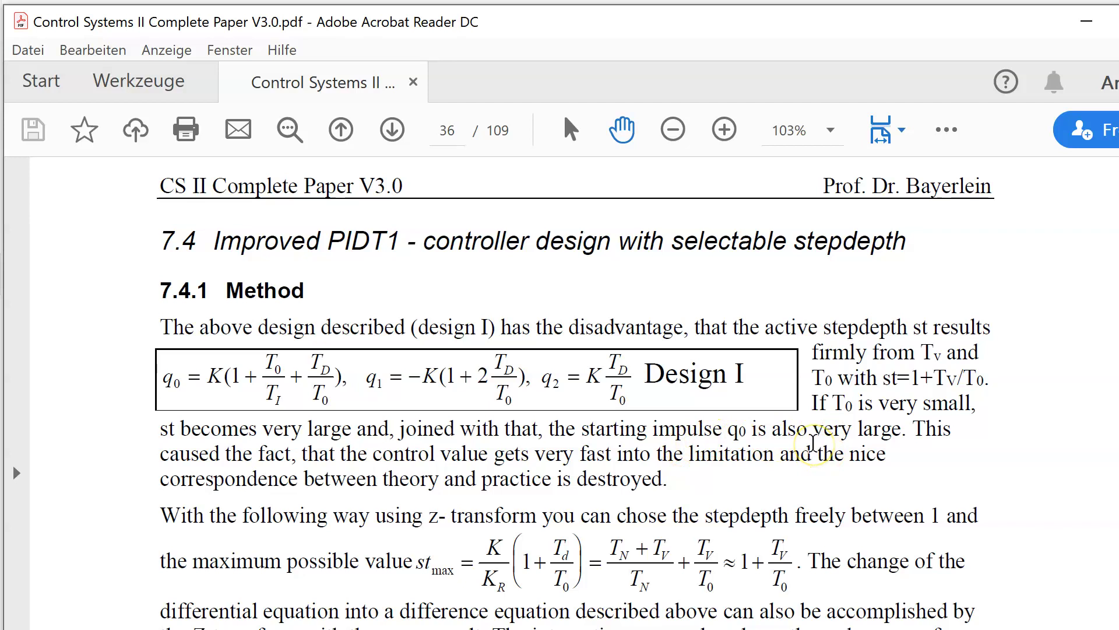
scroll(812, 443, "down", 2)
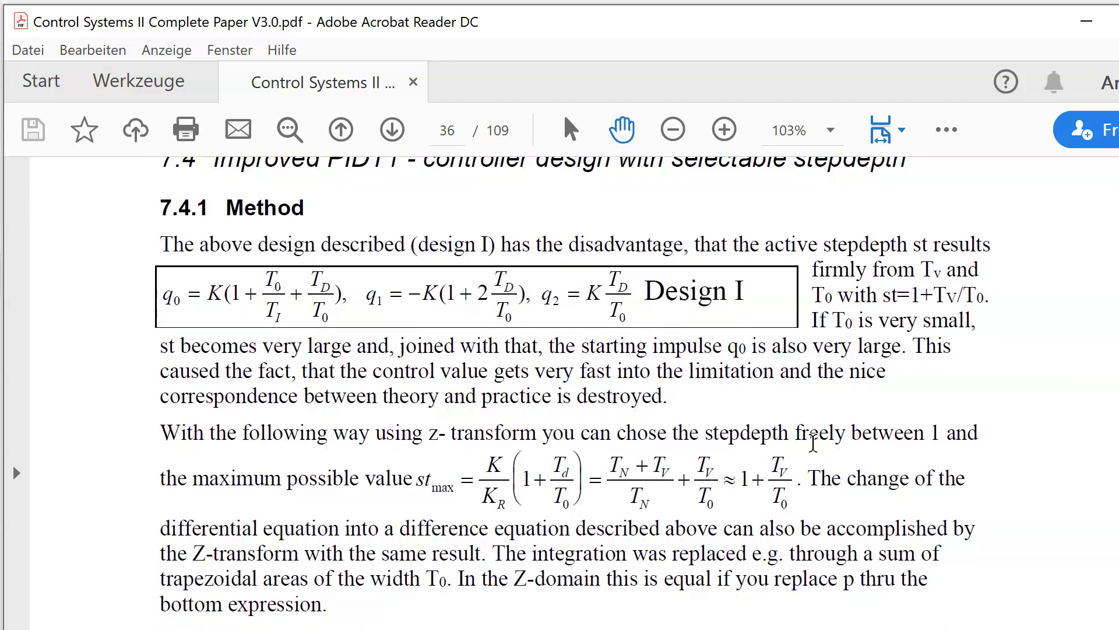
scroll(813, 443, "down", 3)
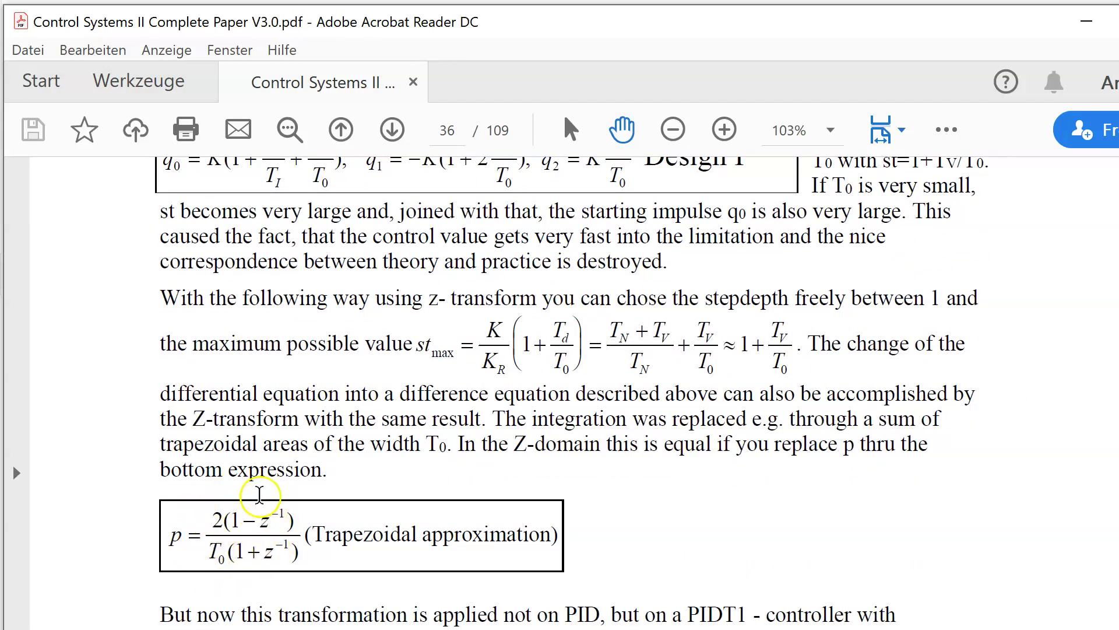
scroll(259, 494, "down", 2)
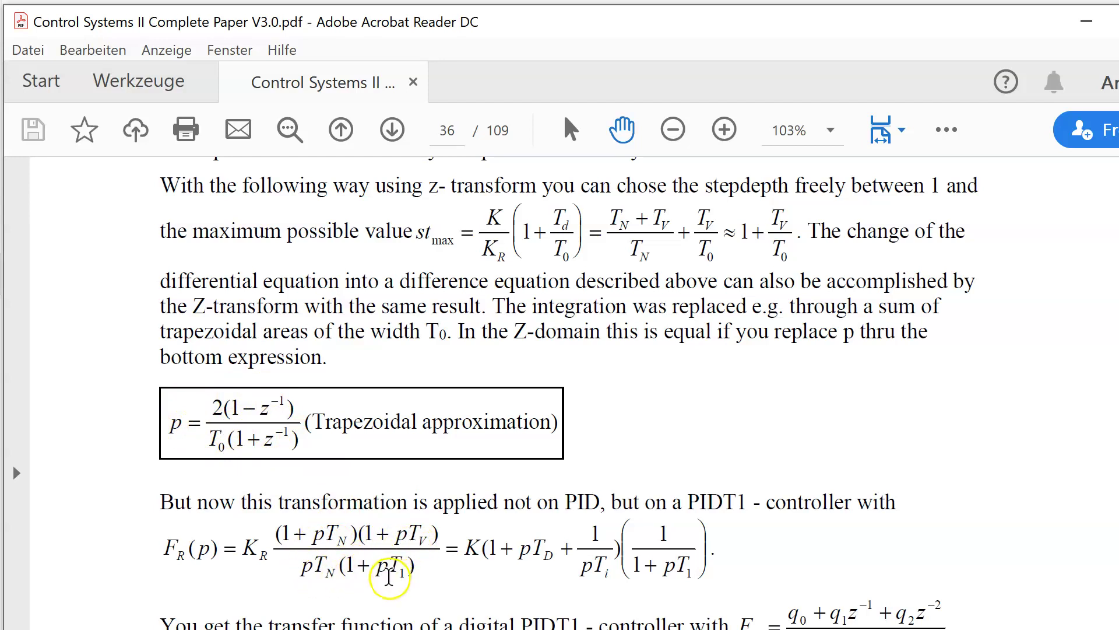
double_click(315, 532)
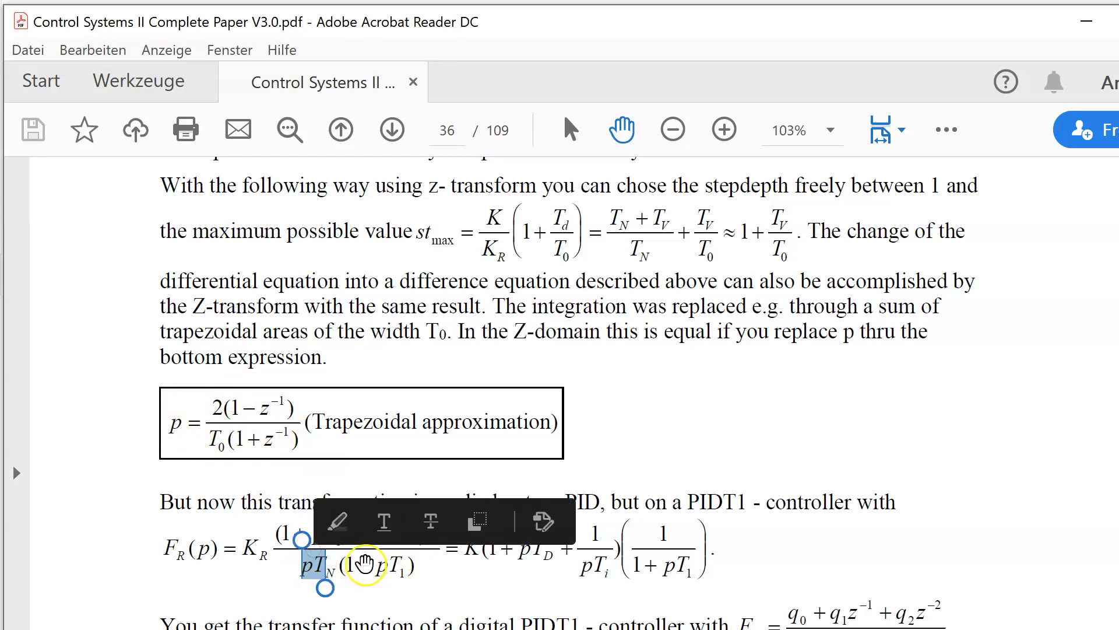
left_click(267, 574)
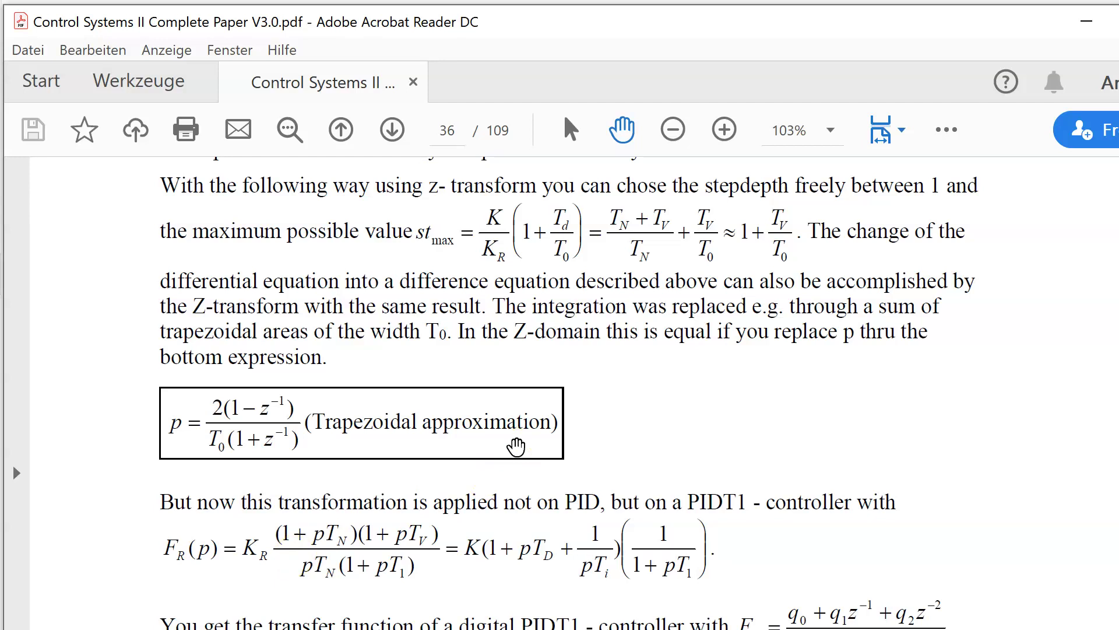
- Scroll further down page 36 to the Design I# coefficient formulas of the digital PIDT1
scroll(516, 447, "down", 5)
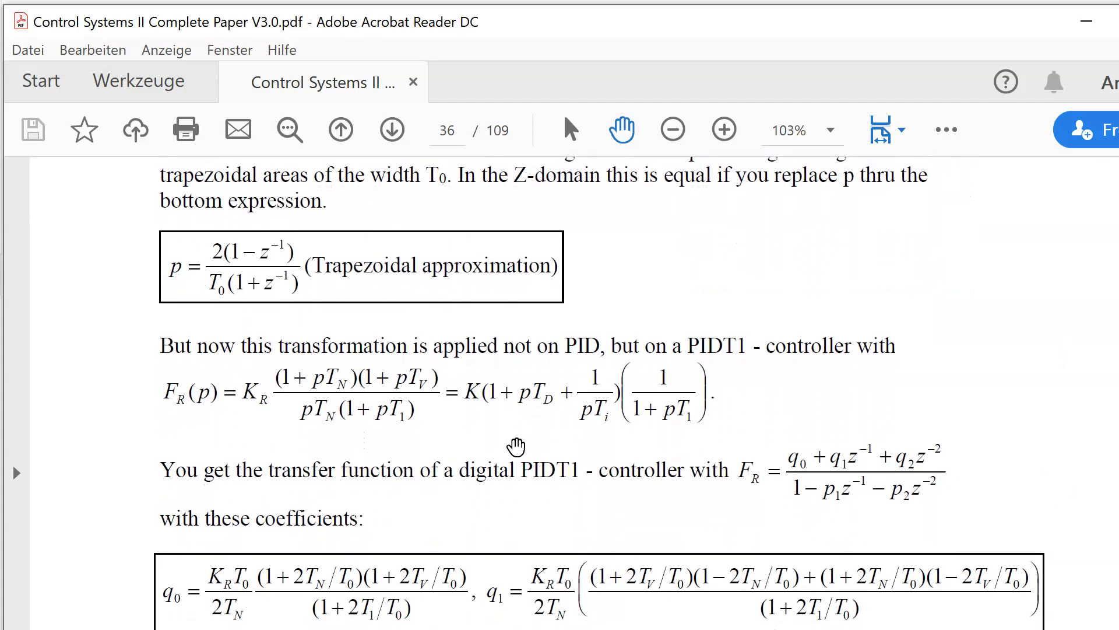
scroll(516, 446, "down", 3)
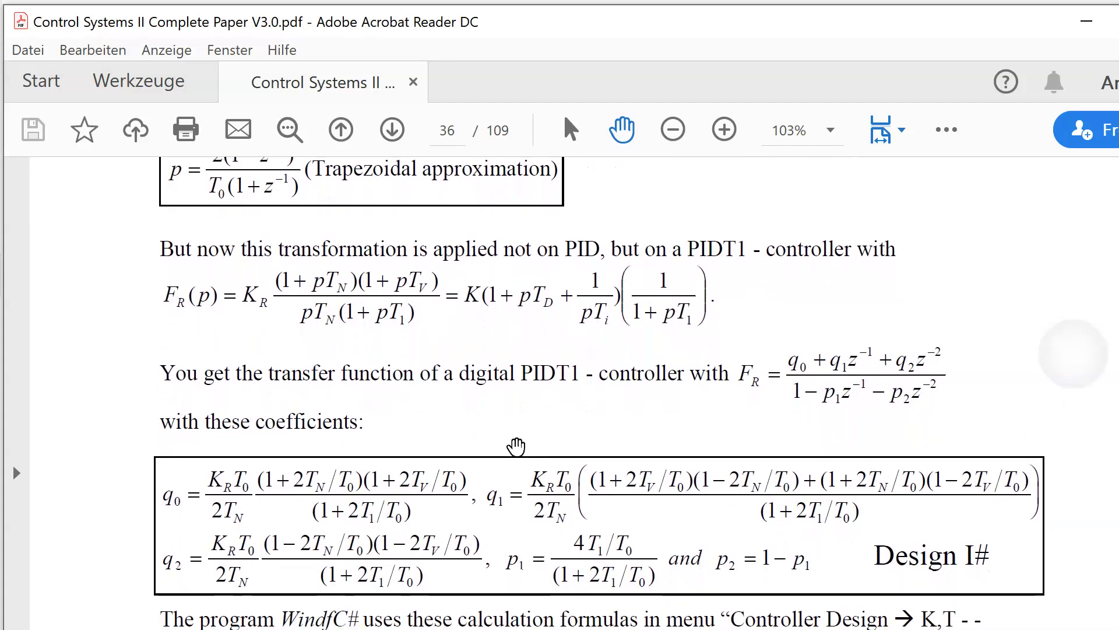
right_click(1075, 349)
left_click(1058, 272)
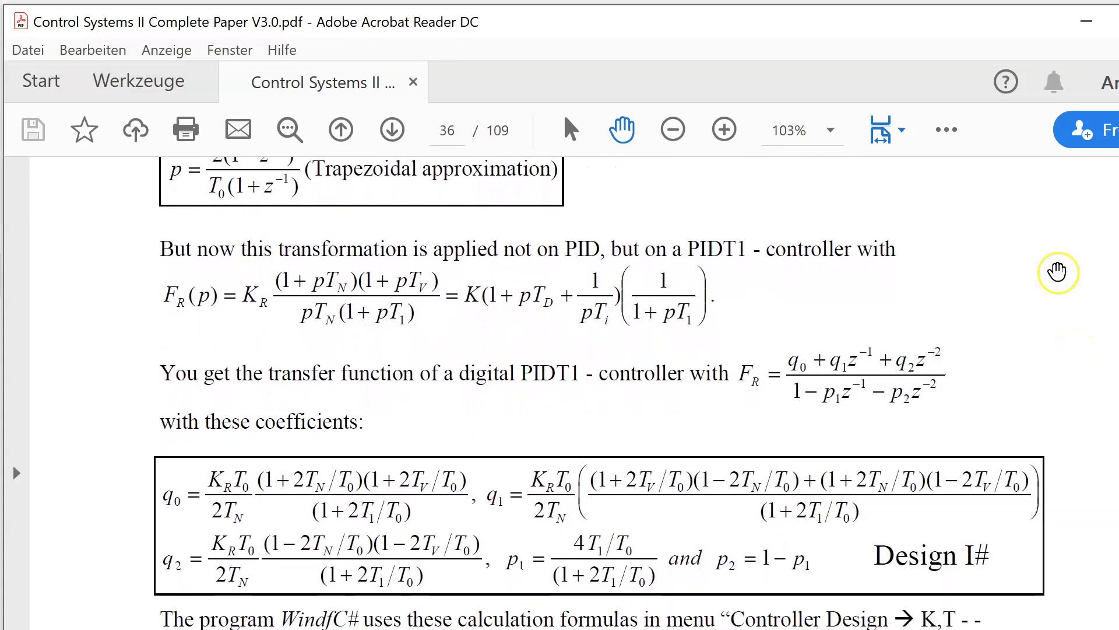
left_click(274, 480)
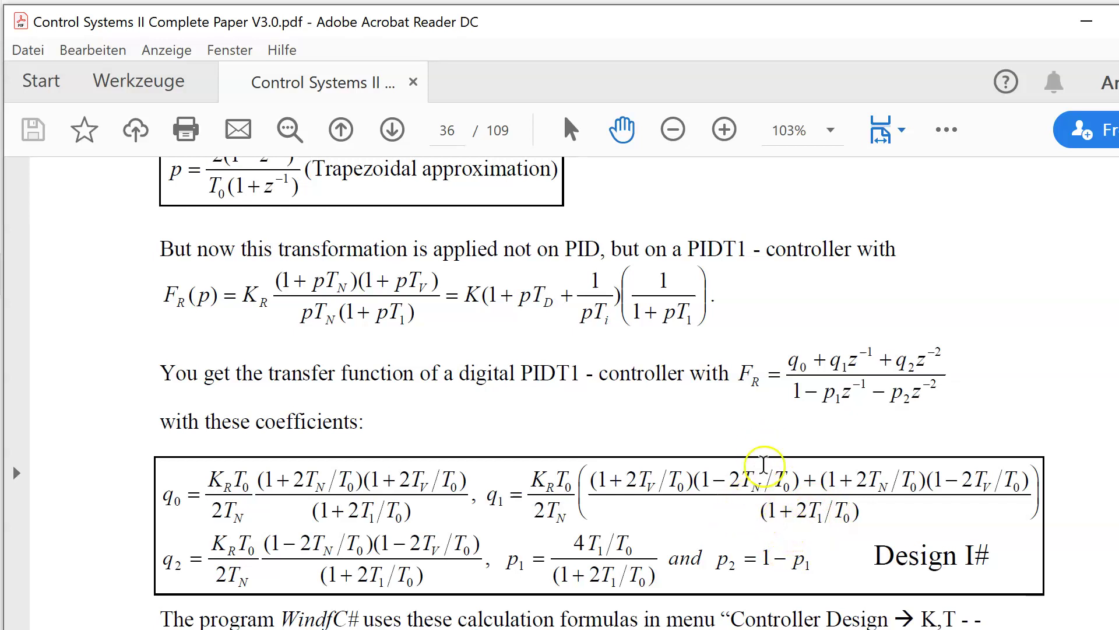
scroll(763, 465, "up", 6)
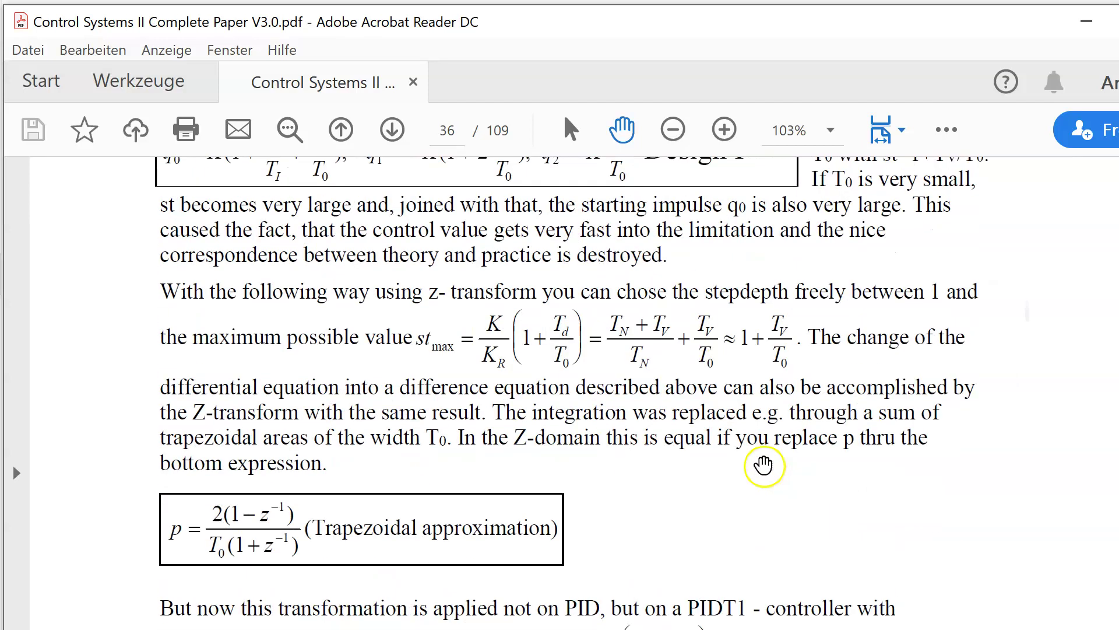
scroll(763, 465, "up", 1)
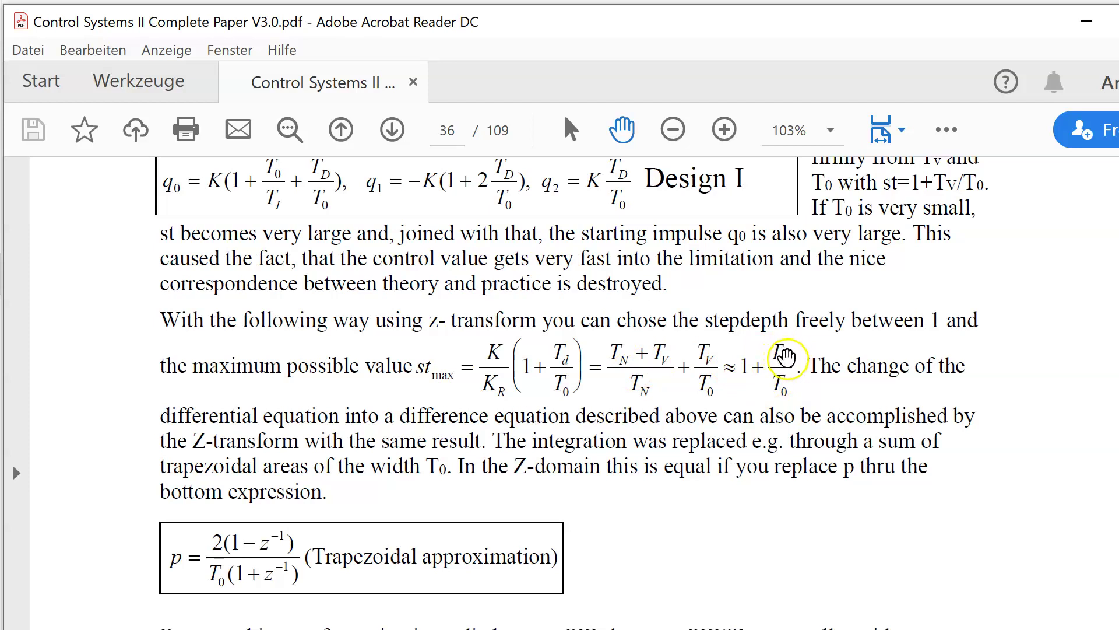
scroll(814, 328, "down", 10)
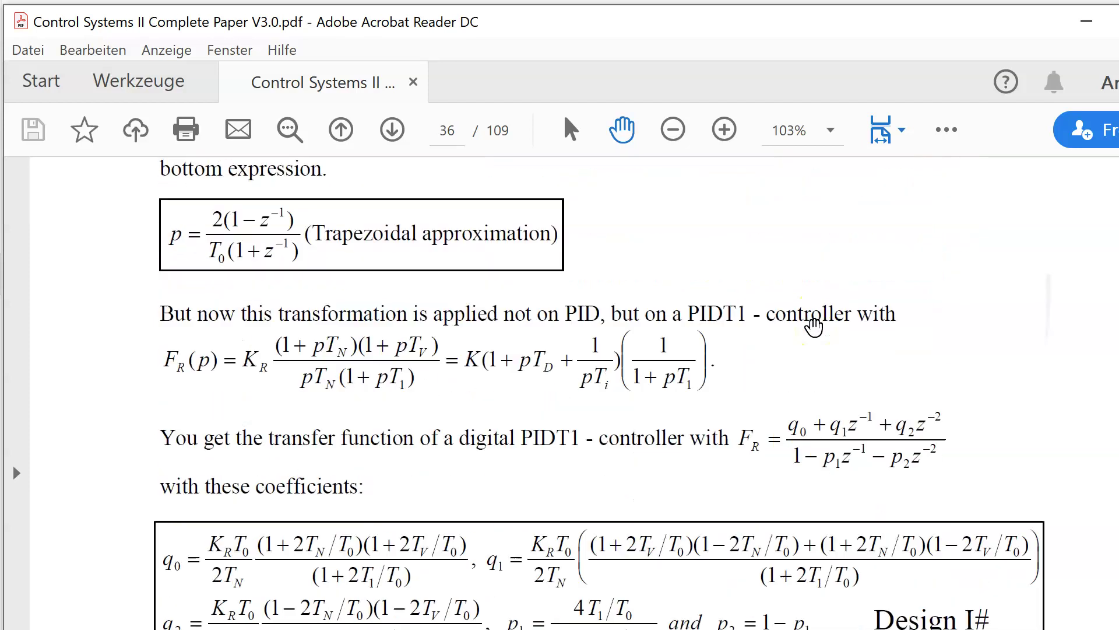
scroll(814, 327, "down", 2)
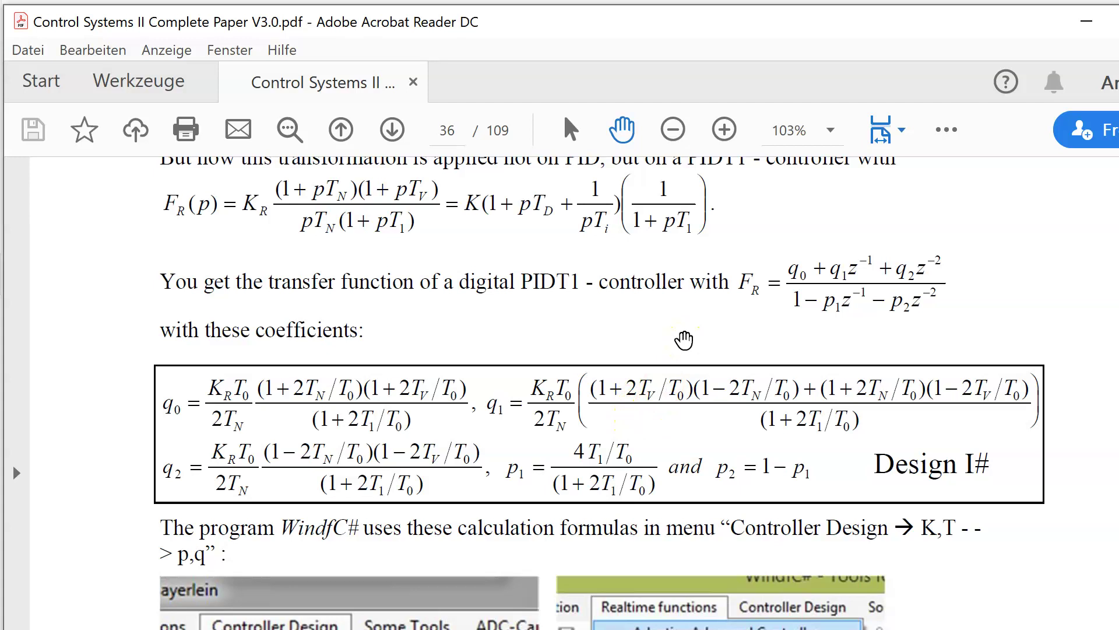
scroll(683, 340, "up", 1)
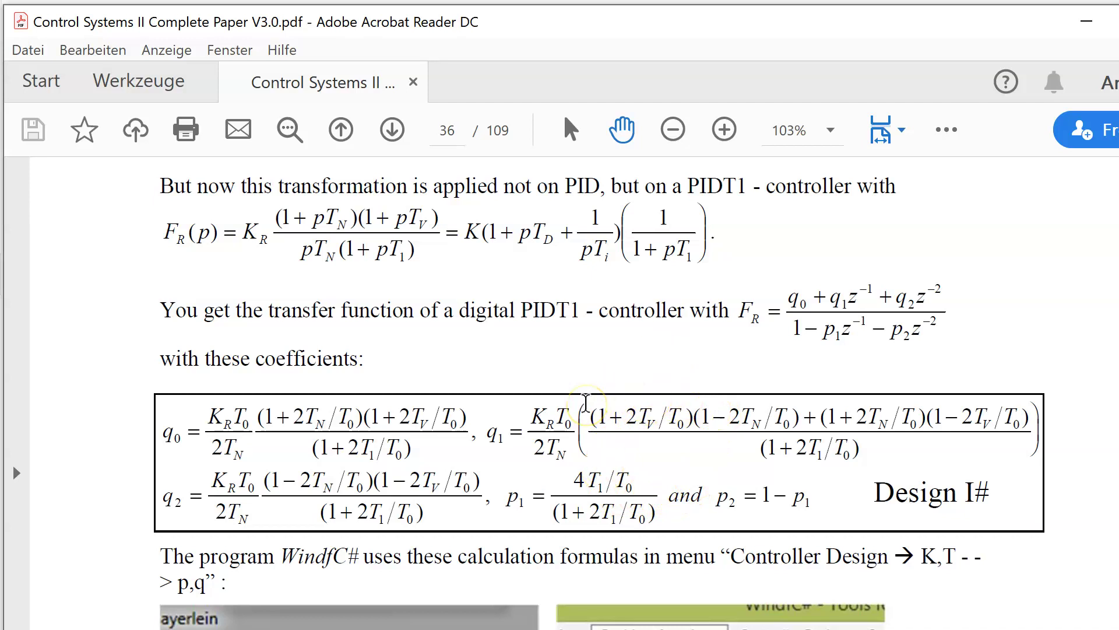
scroll(583, 402, "up", 1)
scroll(582, 403, "down", 6)
scroll(583, 402, "up", 3)
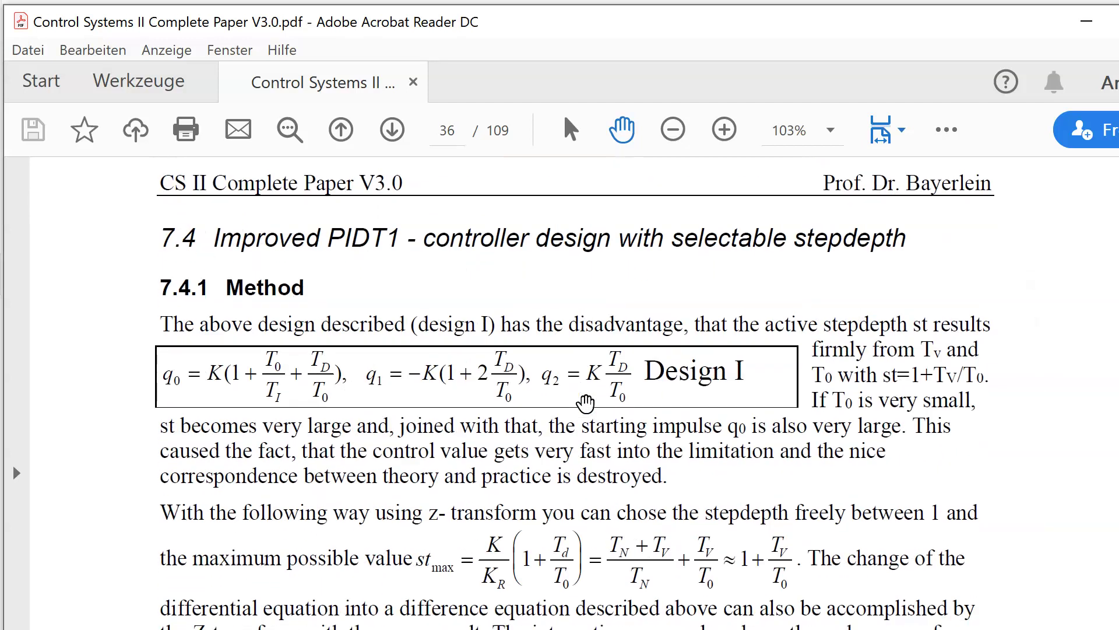
scroll(769, 338, "down", 10)
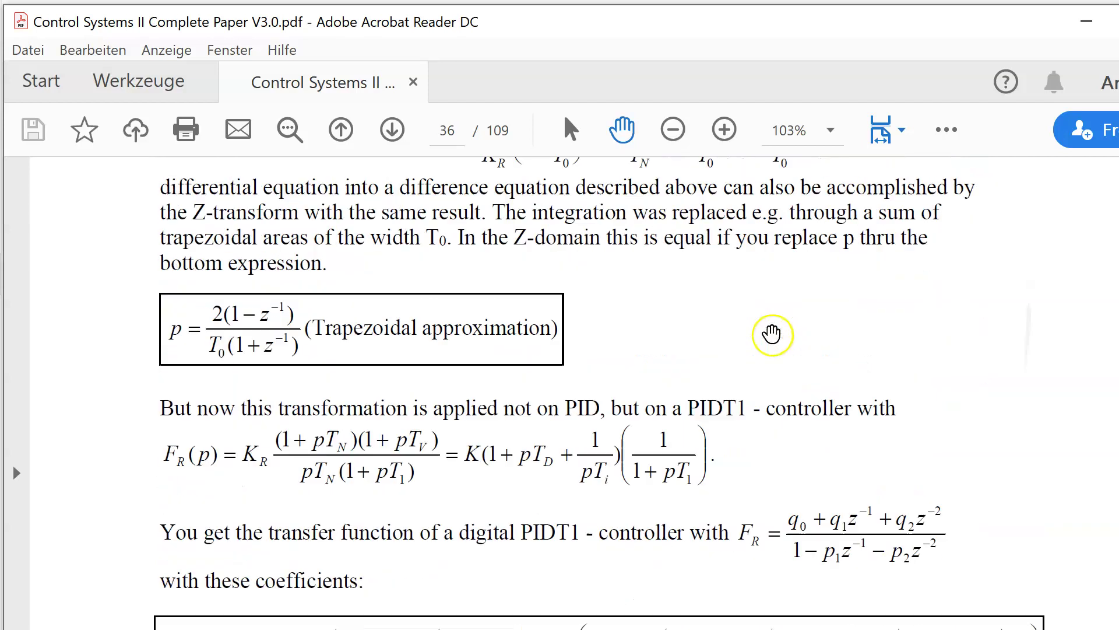
scroll(771, 333, "down", 1)
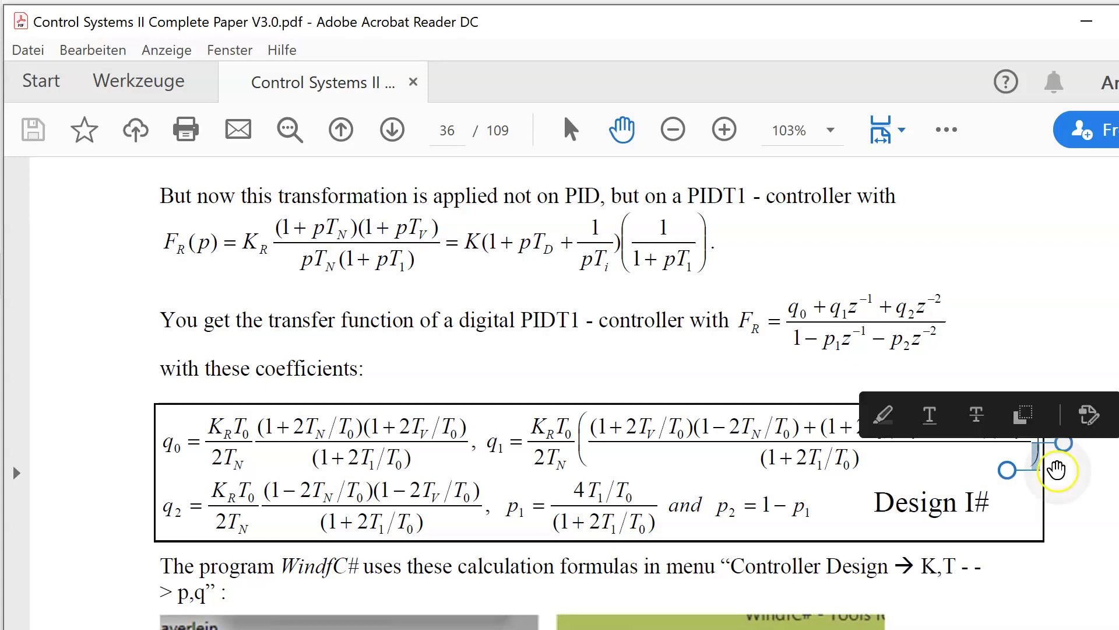
- Scroll past page 37's example, then back up to page 21's sReg block diagram
scroll(1050, 408, "down", 6)
scroll(1059, 332, "down", 5)
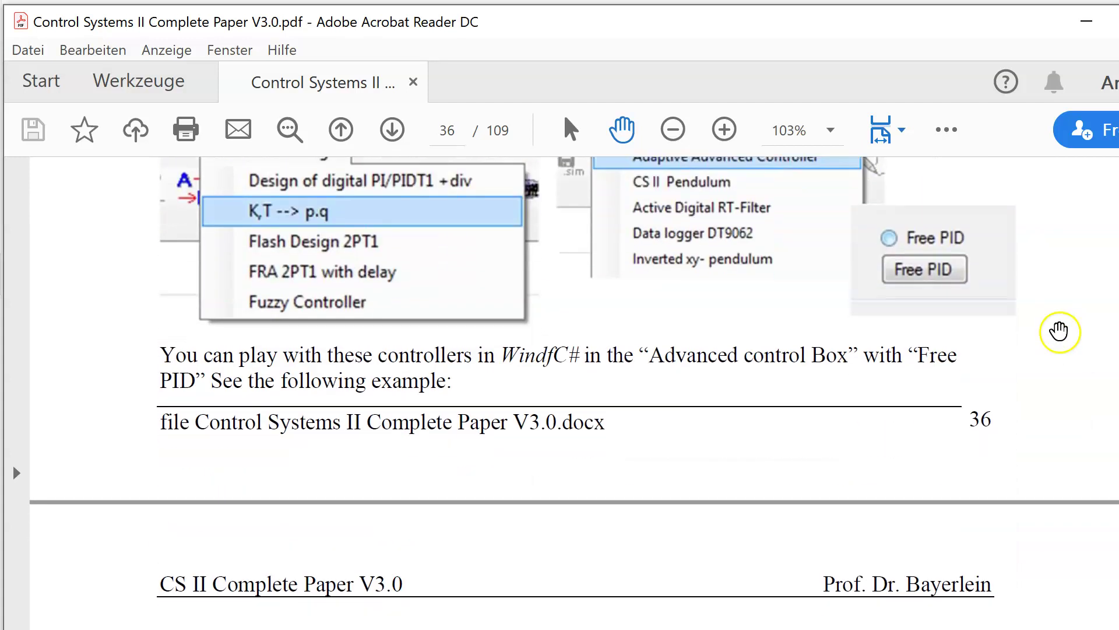
scroll(1059, 331, "down", 2)
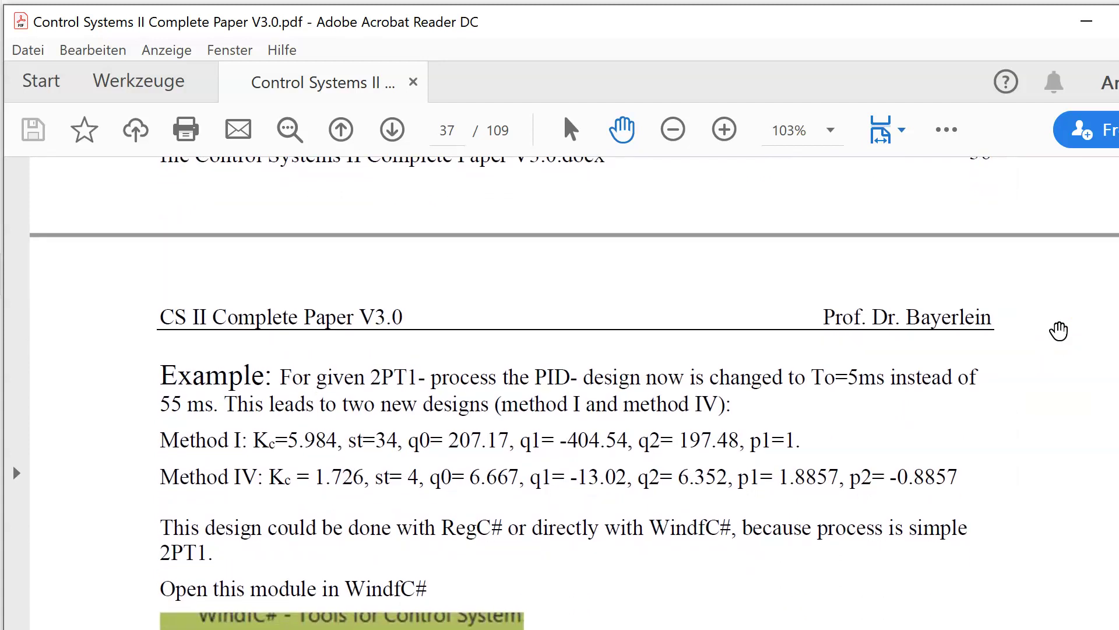
scroll(1060, 330, "down", 3)
scroll(1059, 330, "up", 6)
scroll(1059, 331, "up", 4)
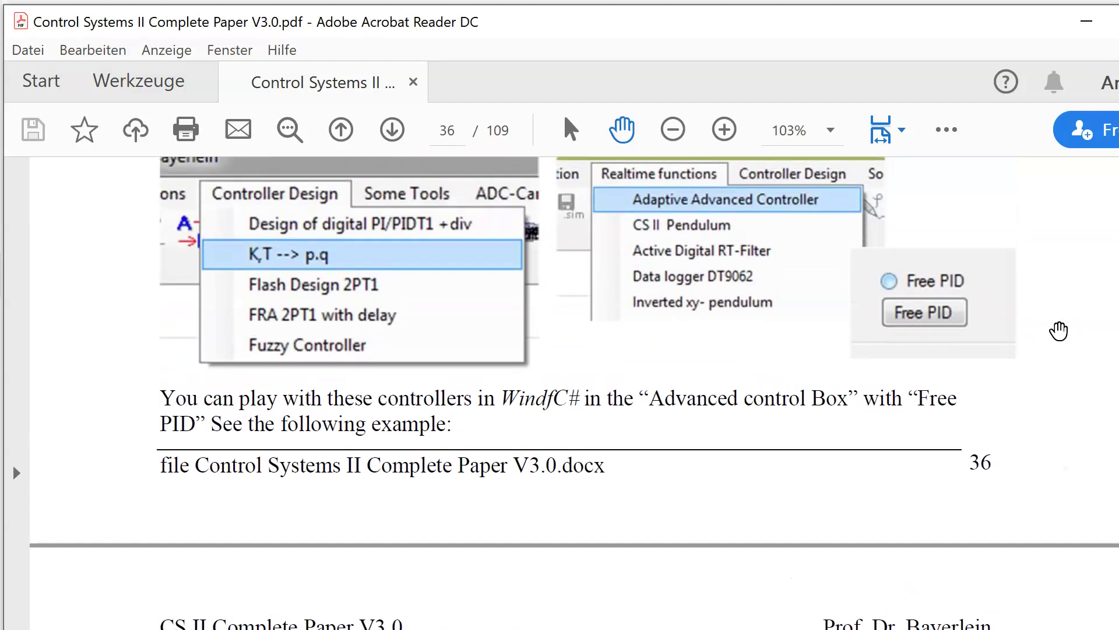
scroll(1059, 331, "up", 20)
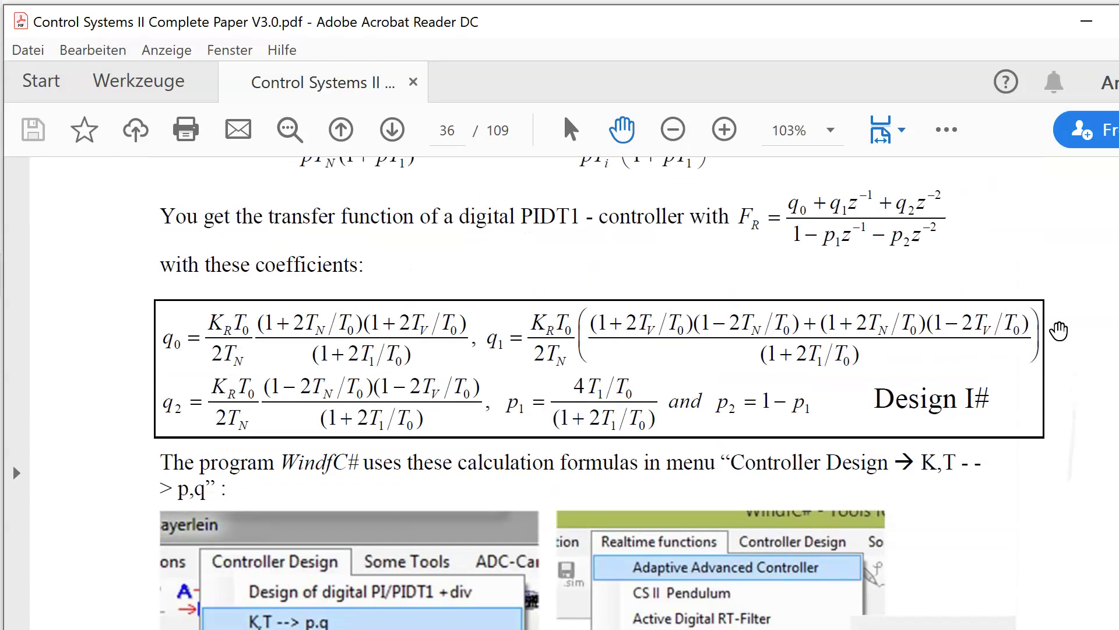
scroll(1058, 331, "up", 20)
scroll(1058, 330, "up", 20)
scroll(1058, 331, "up", 20)
scroll(1058, 331, "up", 20)
scroll(1059, 331, "up", 20)
scroll(1059, 331, "up", 20)
scroll(1058, 330, "up", 20)
scroll(1058, 331, "down", 2)
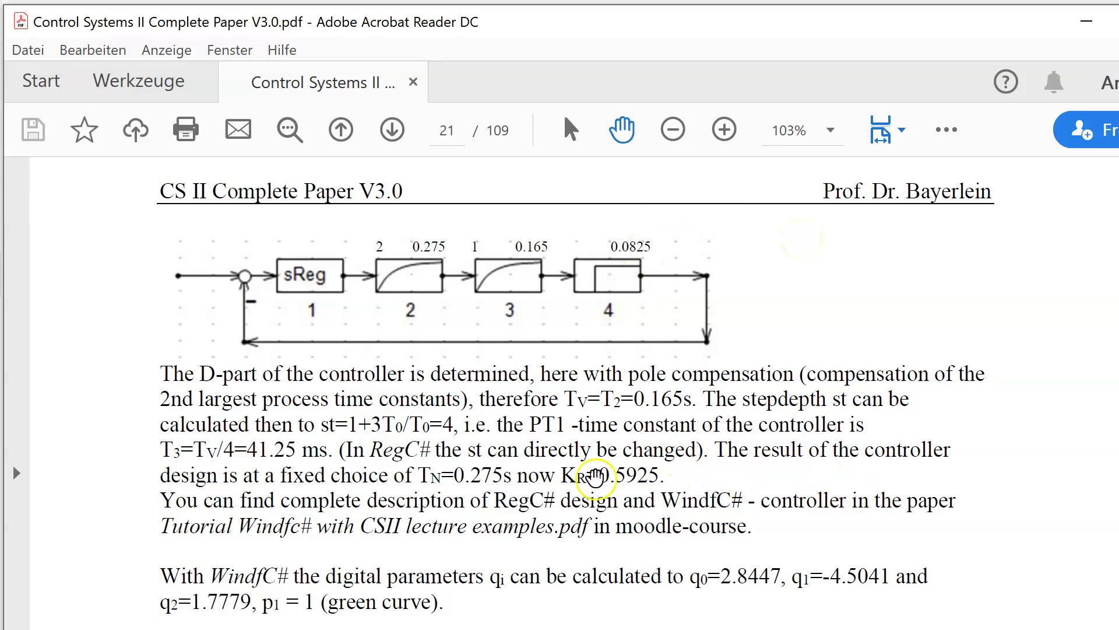
scroll(468, 473, "up", 7)
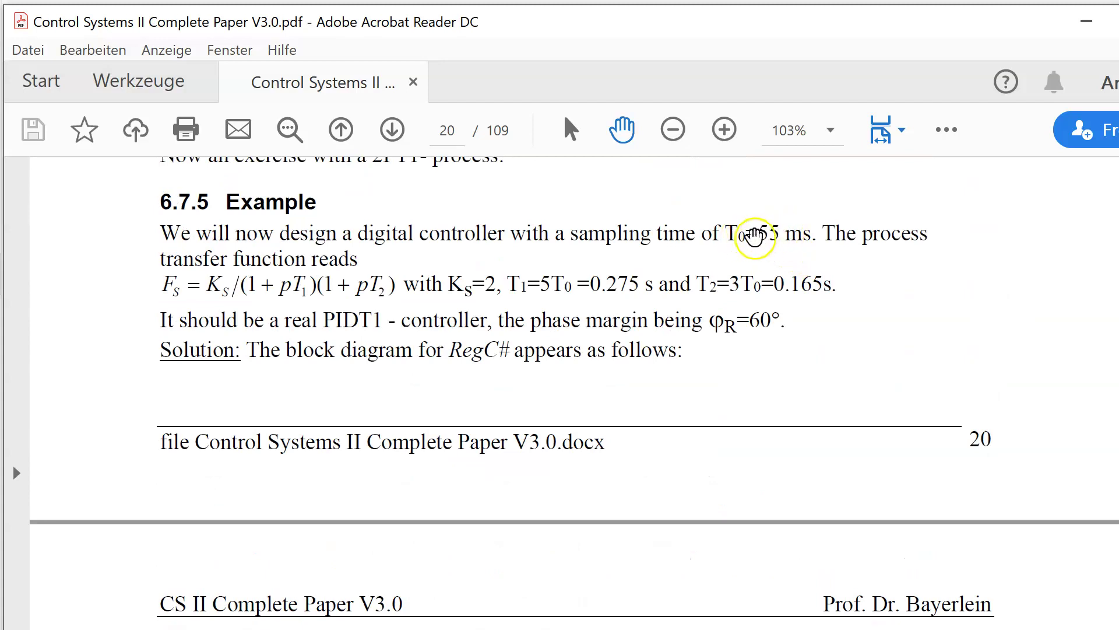
scroll(820, 201, "down", 5)
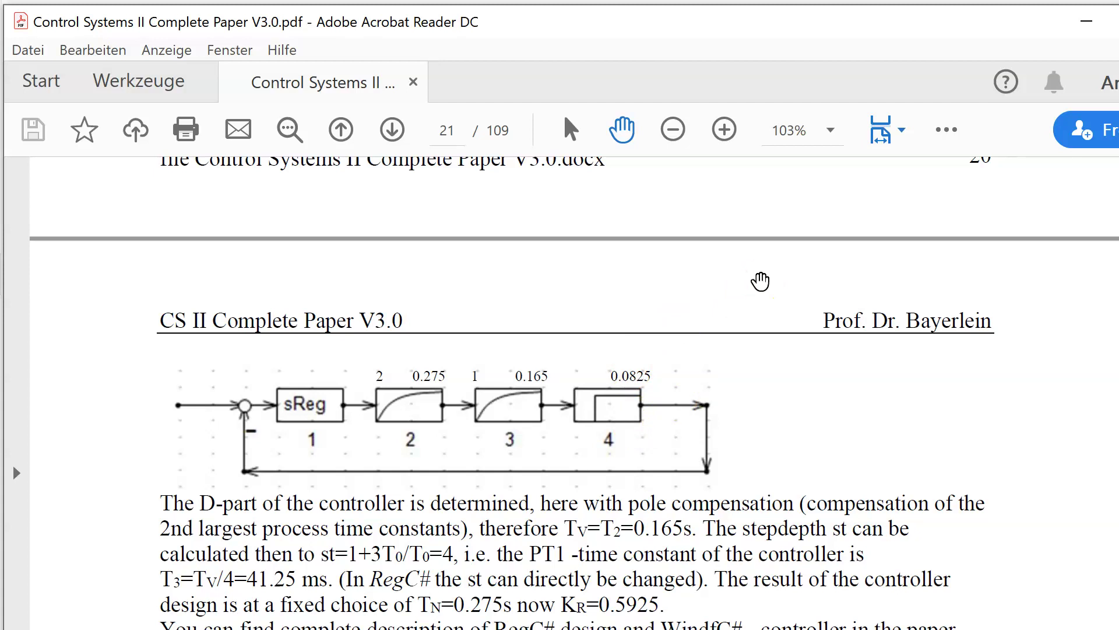
scroll(760, 281, "down", 1)
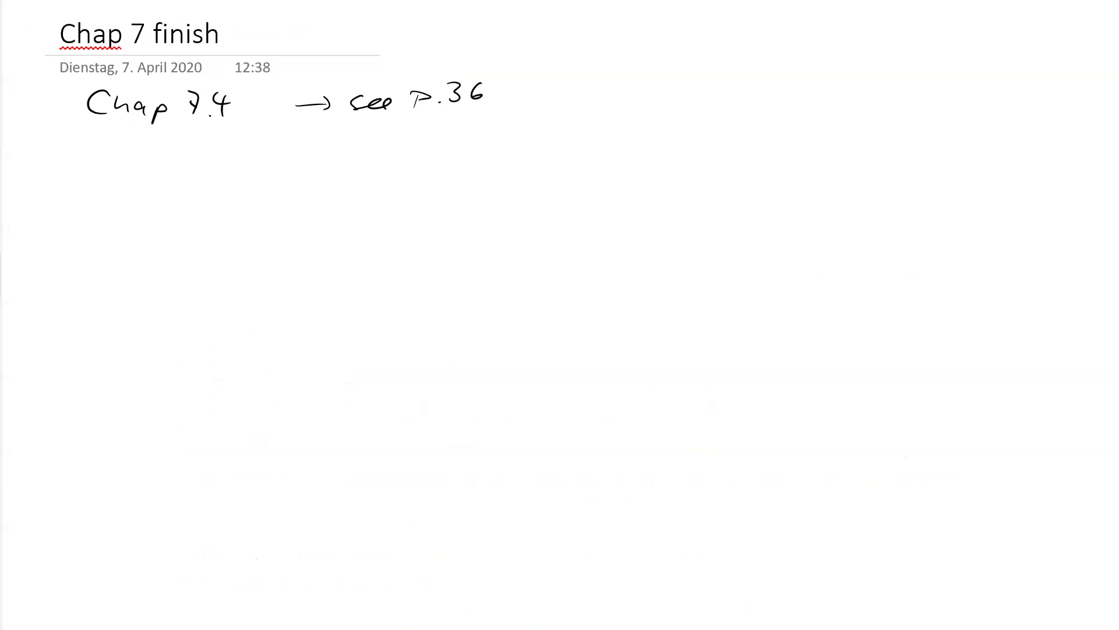
- Handwrite 'With new design I#' below Chap 7.4, fixing 'nen' into 'new'
mouse_move(91, 139)
left_mouse_down()
mouse_move(137, 157)
mouse_move(167, 153)
left_mouse_up()
left_click(134, 138)
mouse_move(175, 134)
left_mouse_down()
mouse_move(187, 157)
mouse_move(264, 156)
mouse_move(314, 133)
mouse_move(324, 149)
mouse_move(335, 146)
left_mouse_up()
mouse_move(343, 145)
left_mouse_down()
mouse_move(344, 162)
mouse_move(363, 142)
mouse_move(363, 171)
left_mouse_up()
left_click(369, 134)
mouse_move(379, 152)
left_mouse_down()
mouse_move(423, 134)
mouse_move(422, 151)
mouse_move(440, 130)
left_mouse_up()
left_click_drag(405, 150, 465, 137)
left_click_drag(437, 146, 464, 143)
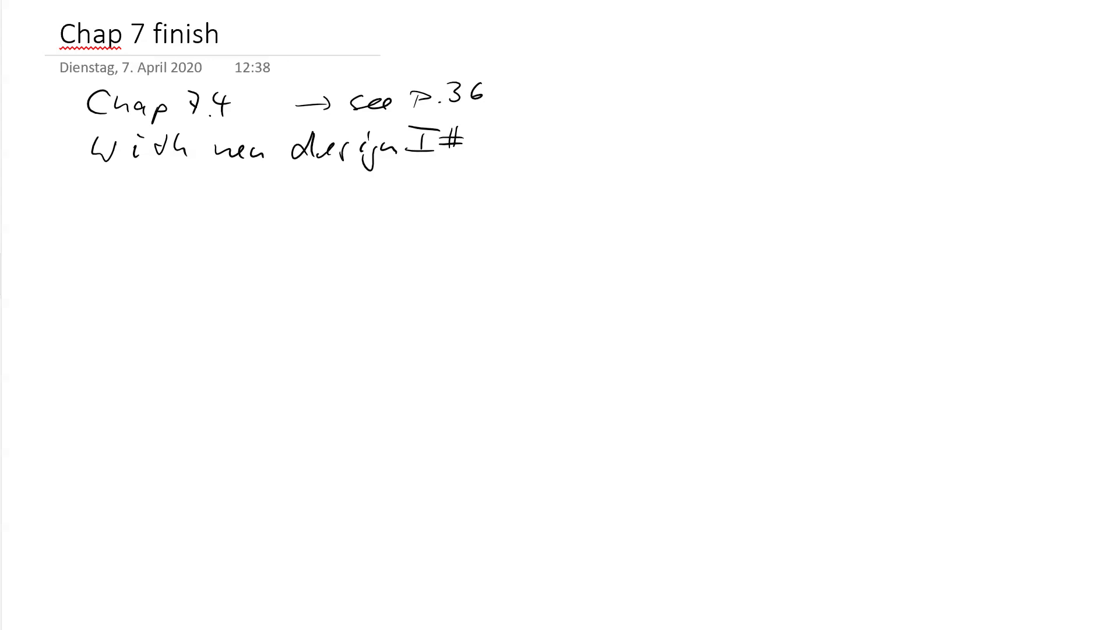
left_click_drag(266, 155, 272, 148)
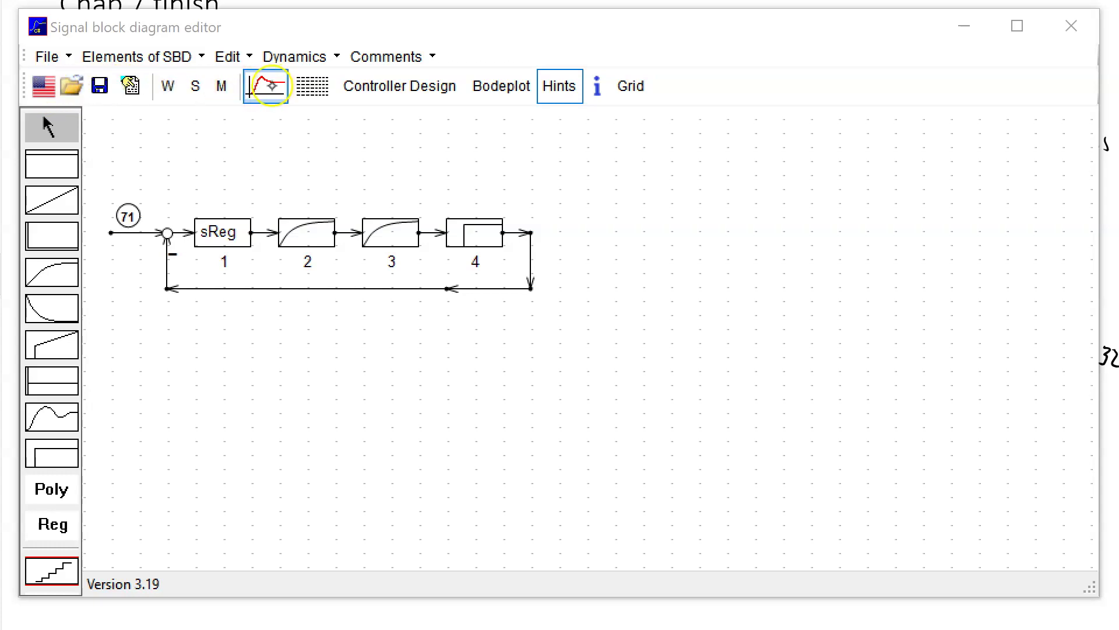
- Open the four-block parameter table and place it below the loop diagram
left_click(307, 89)
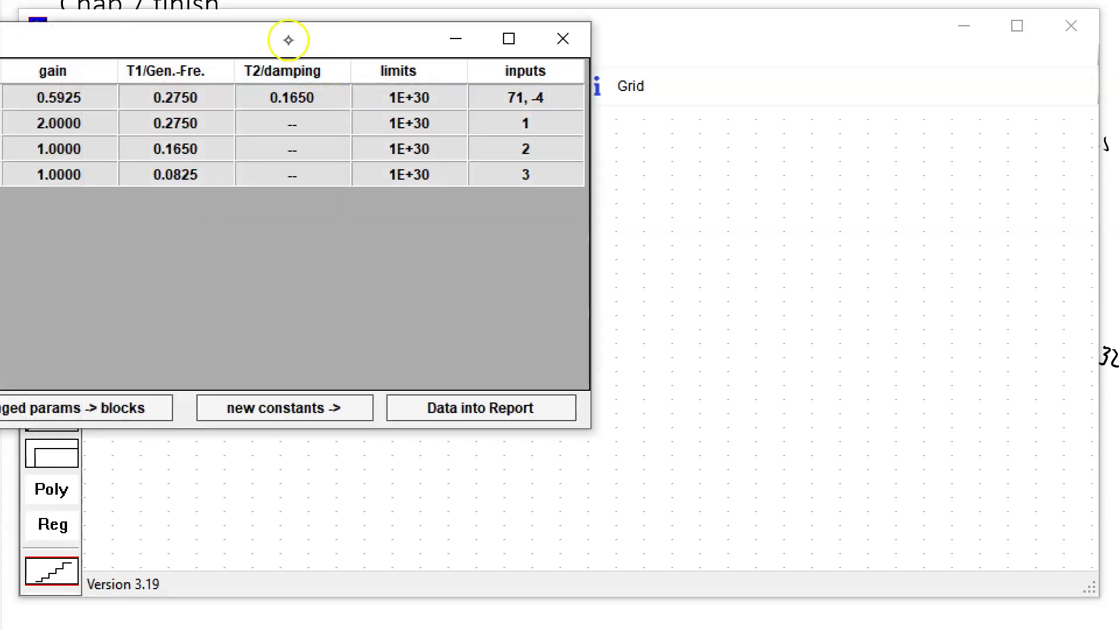
left_click_drag(282, 34, 591, 334)
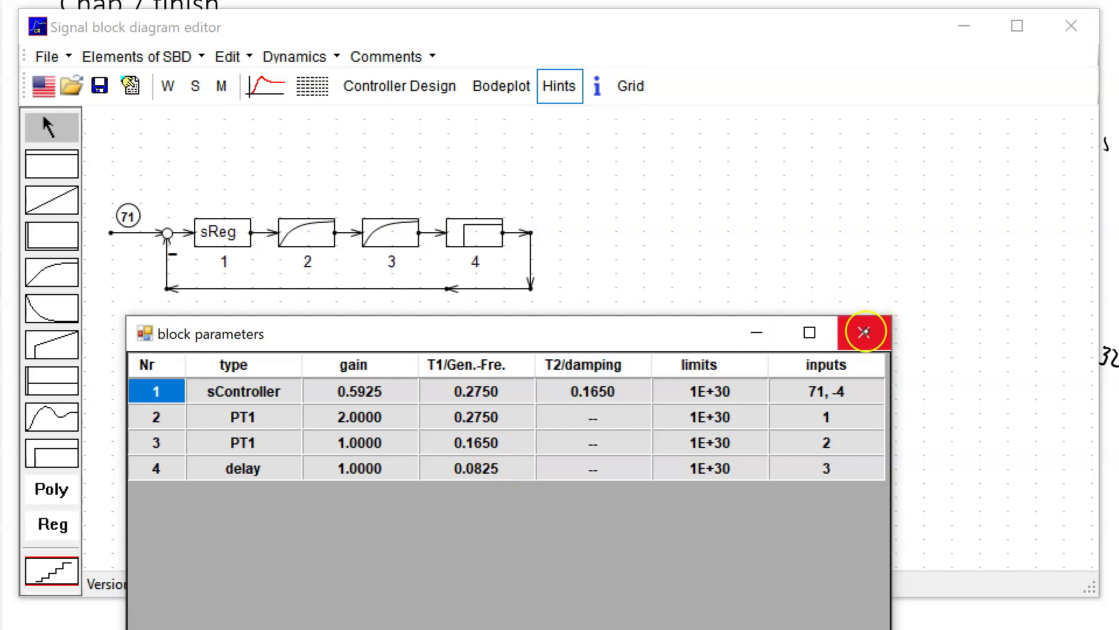
- Close the parameter table and set delay block 4's time constant T to 0.0075
left_click(864, 332)
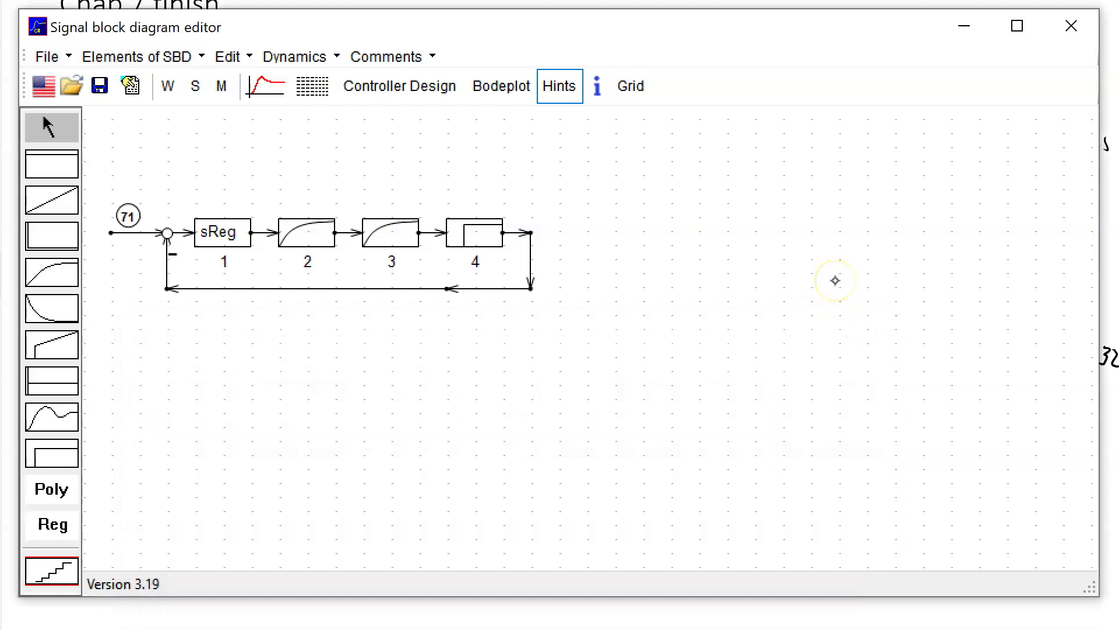
double_click(485, 235)
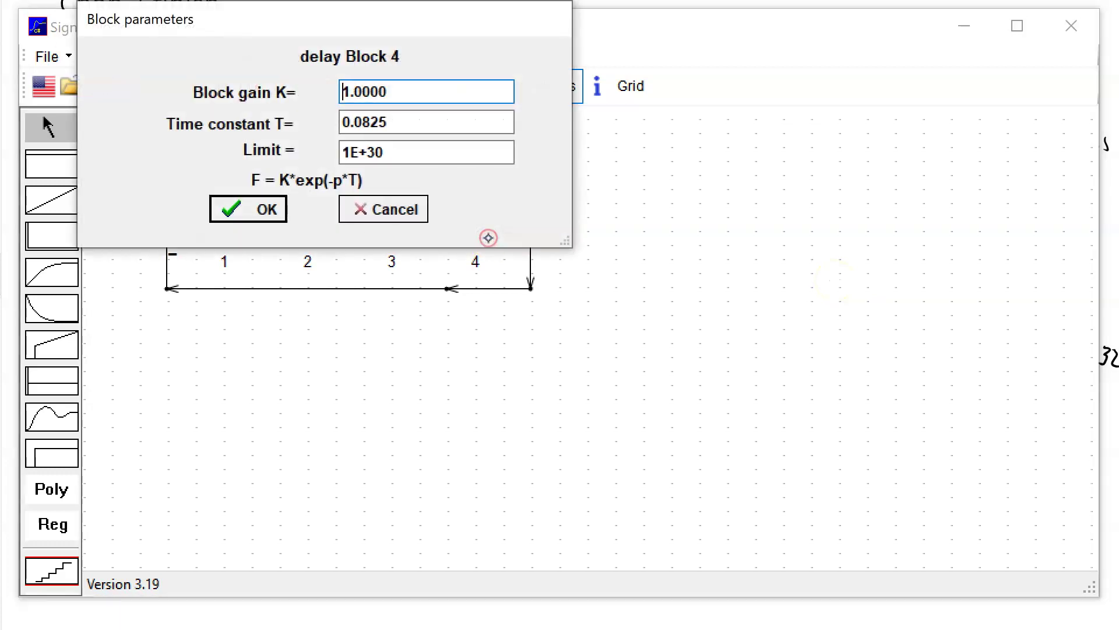
left_click(388, 121)
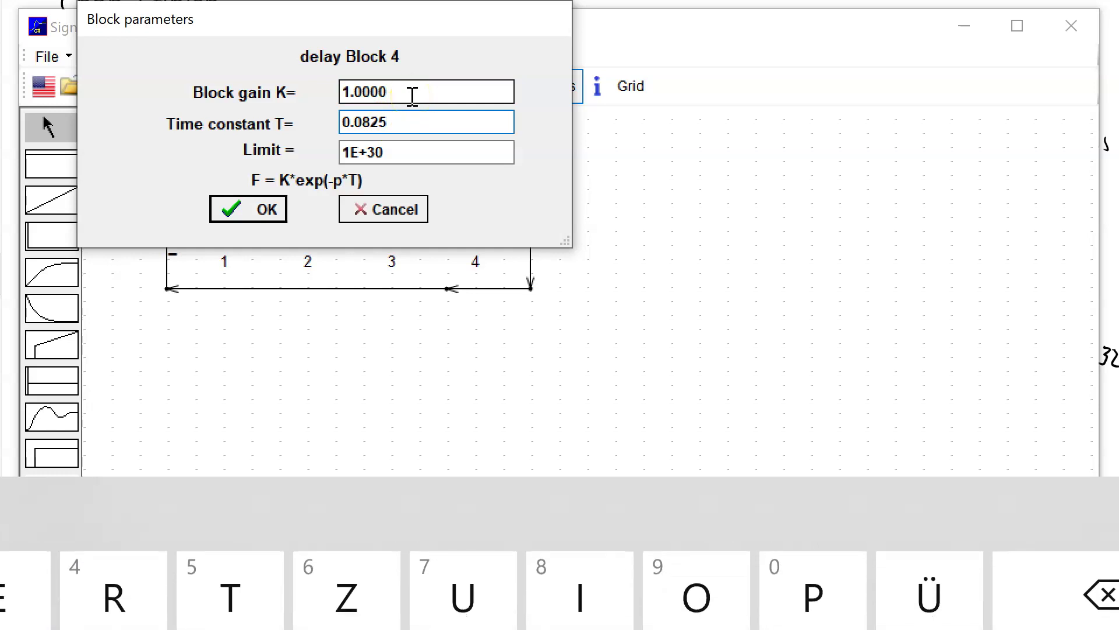
key("BackSpace")
key("BackSpace")
key("BackSpace")
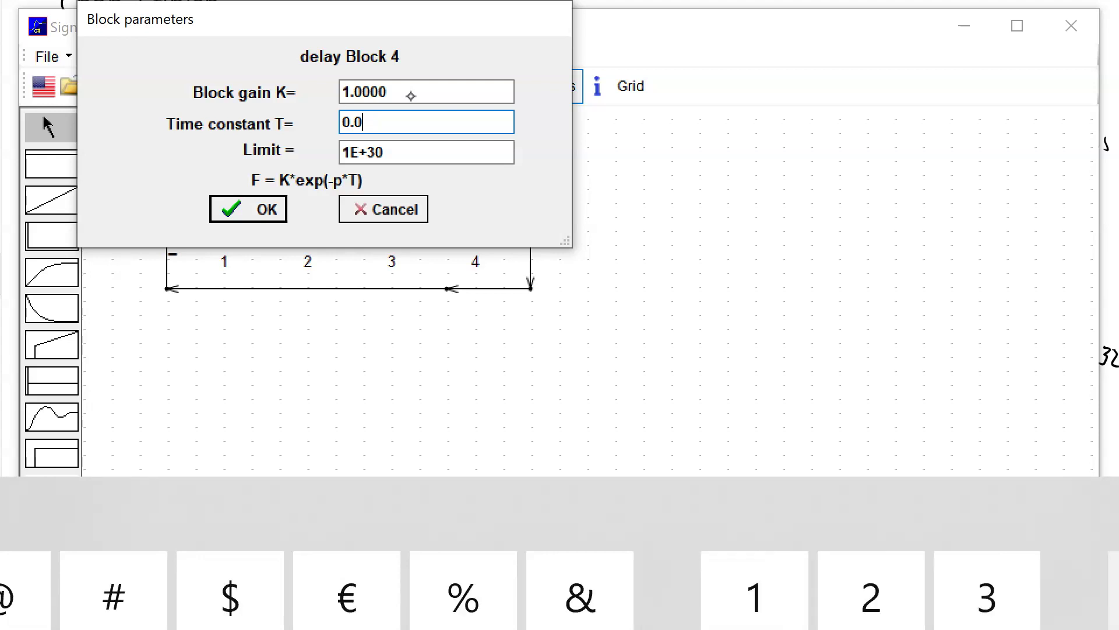
type("075")
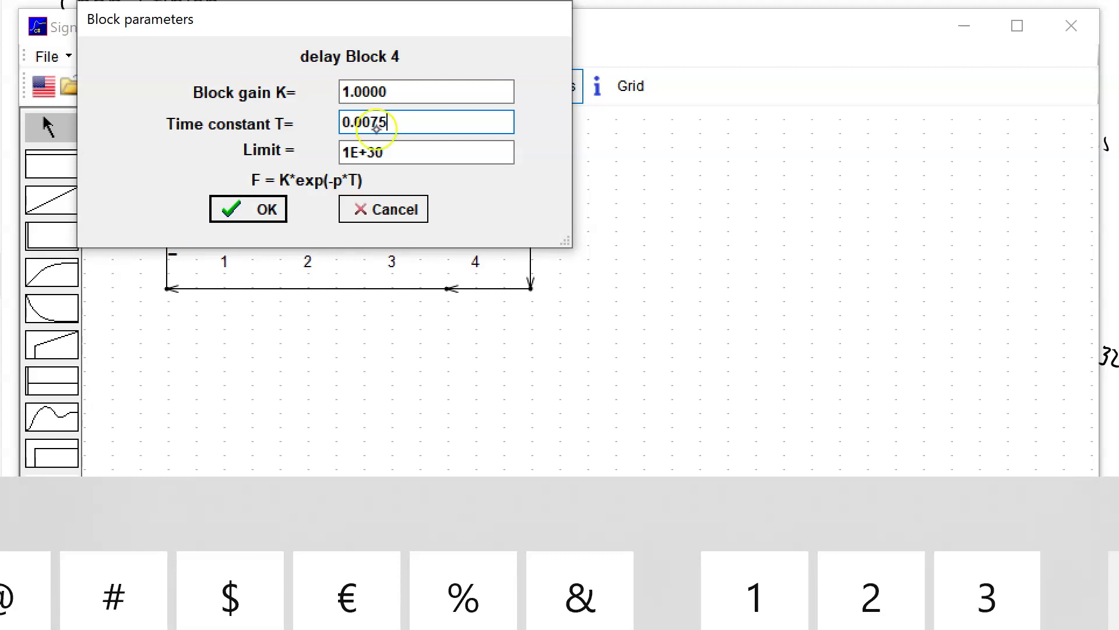
left_click(258, 207)
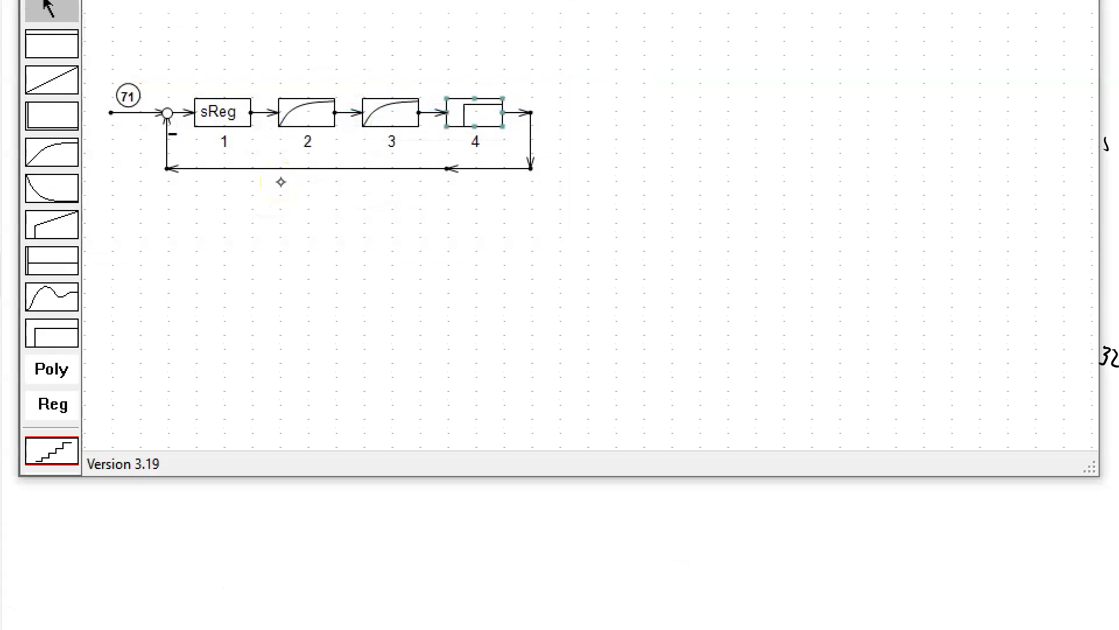
- Run Controller Design for block 1, accepting the start settings and entering D-part step depth 32
left_click(526, 193)
left_click(288, 86)
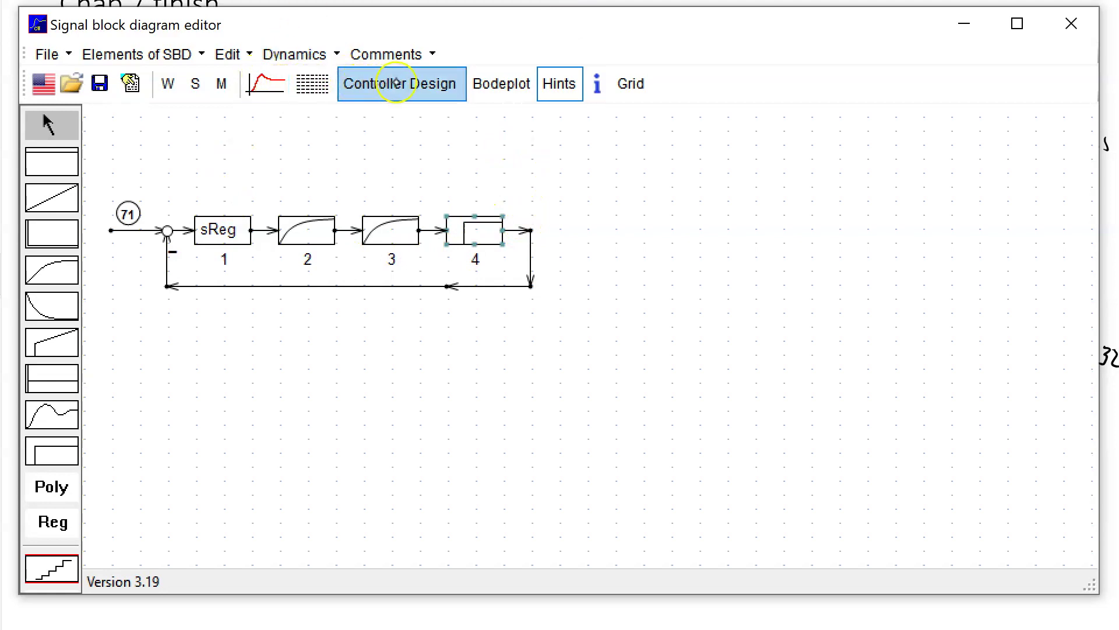
left_click(397, 83)
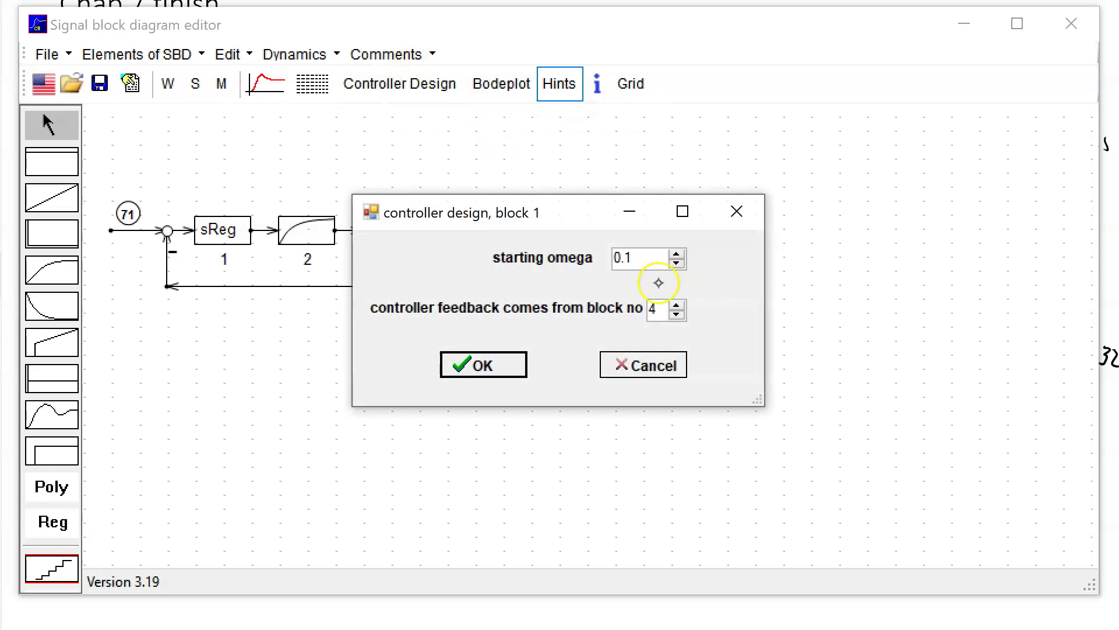
left_click(486, 364)
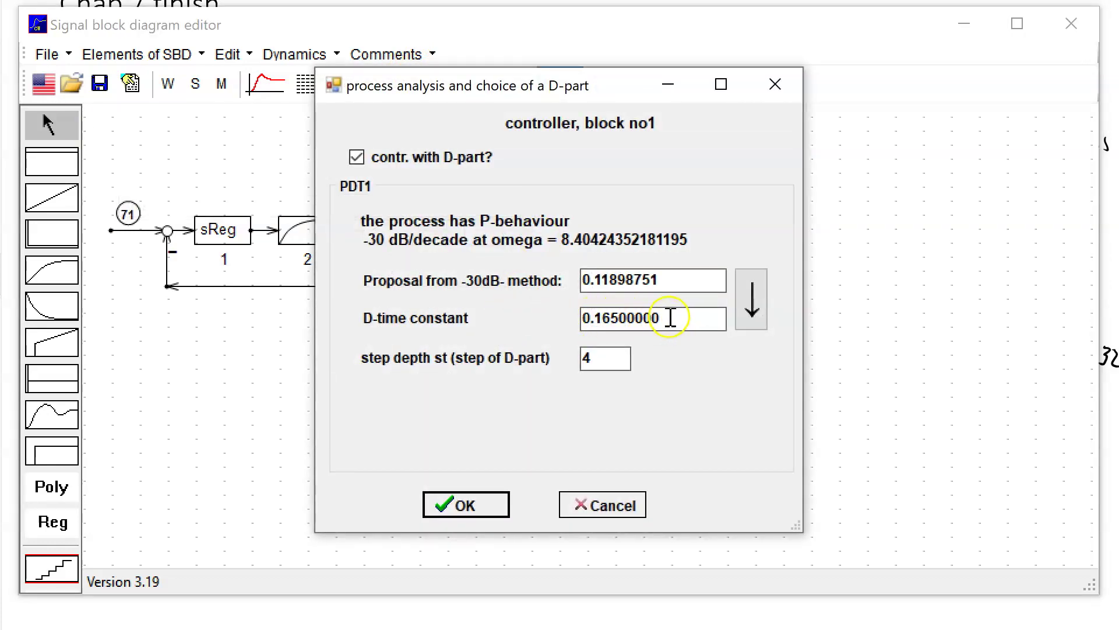
left_click_drag(675, 319, 576, 320)
left_click_drag(607, 357, 561, 338)
type("32")
left_click(474, 503)
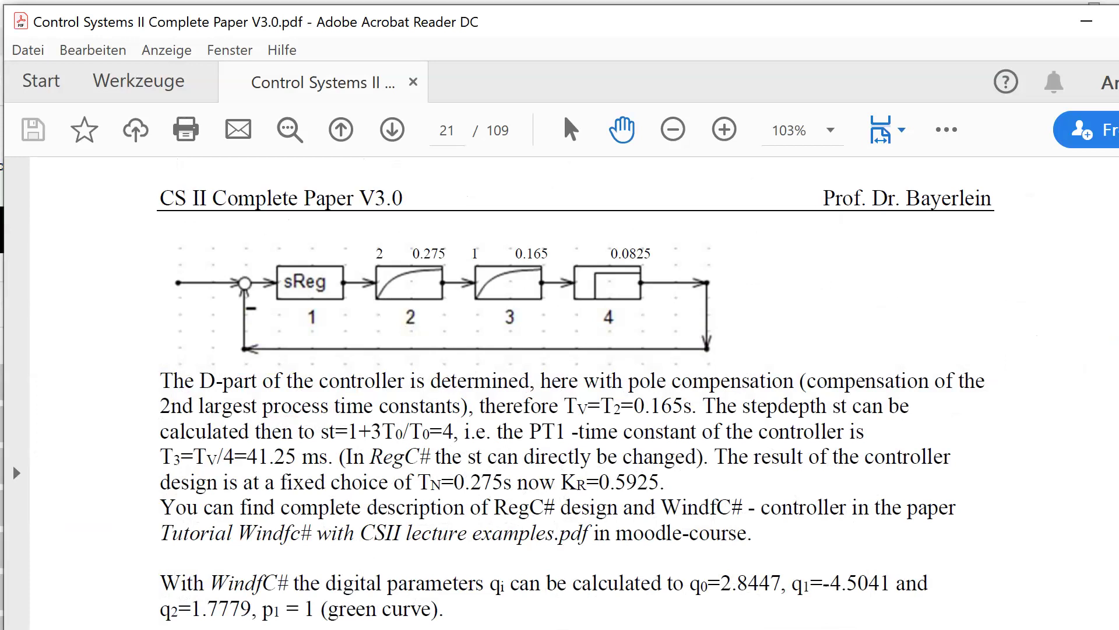
- Alt+Tab from Acrobat Reader back to the controller type and phase margin dialog
key("alt+Tab")
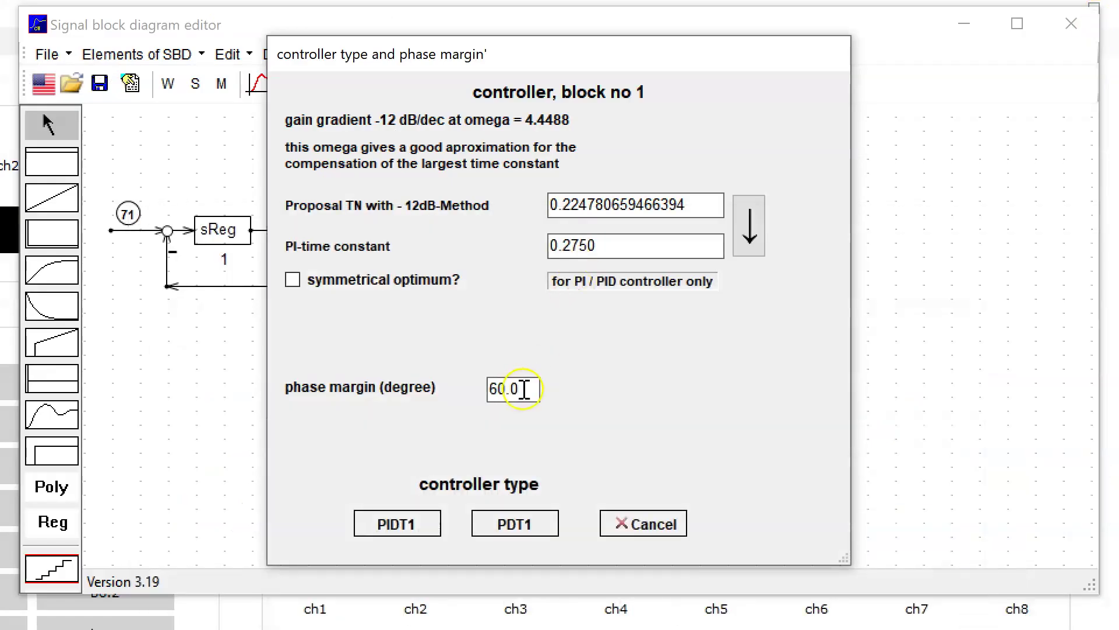
- Restart block 1's design with step depth 34, checking PI-time 0.2750 and 60.0° phase margin
left_click(641, 521)
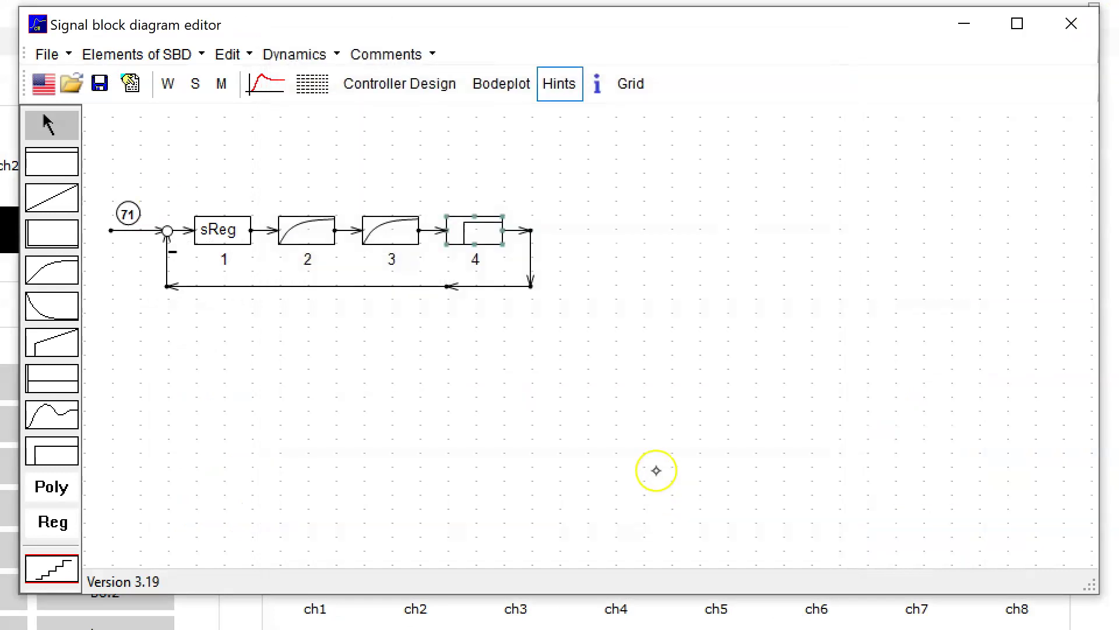
left_click(411, 83)
key("Return")
left_click_drag(614, 359, 572, 359)
type("34")
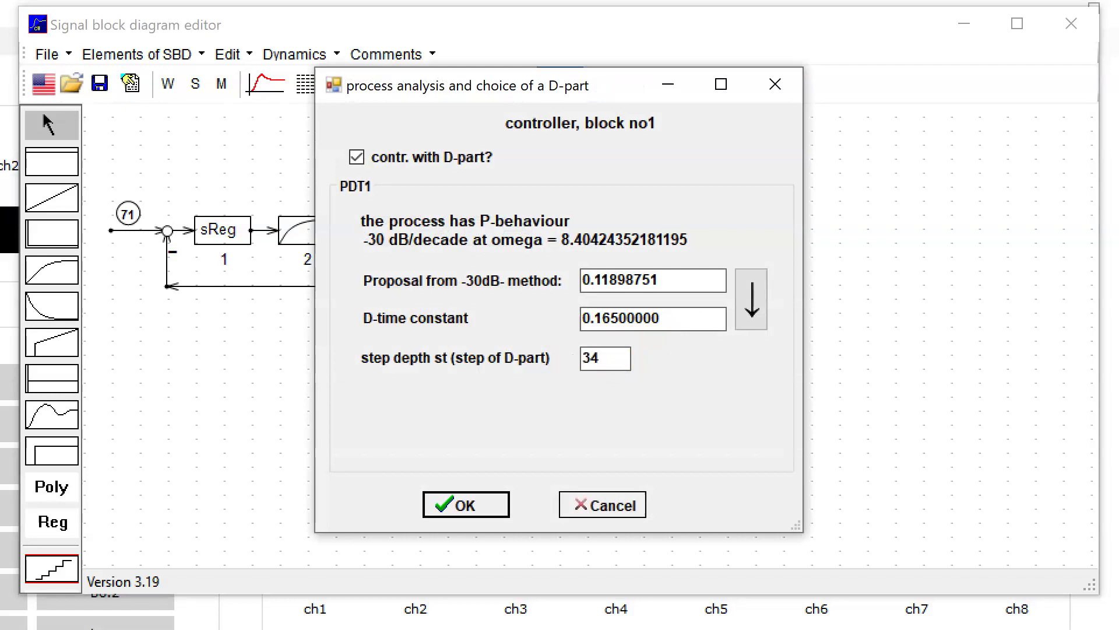
left_click(463, 503)
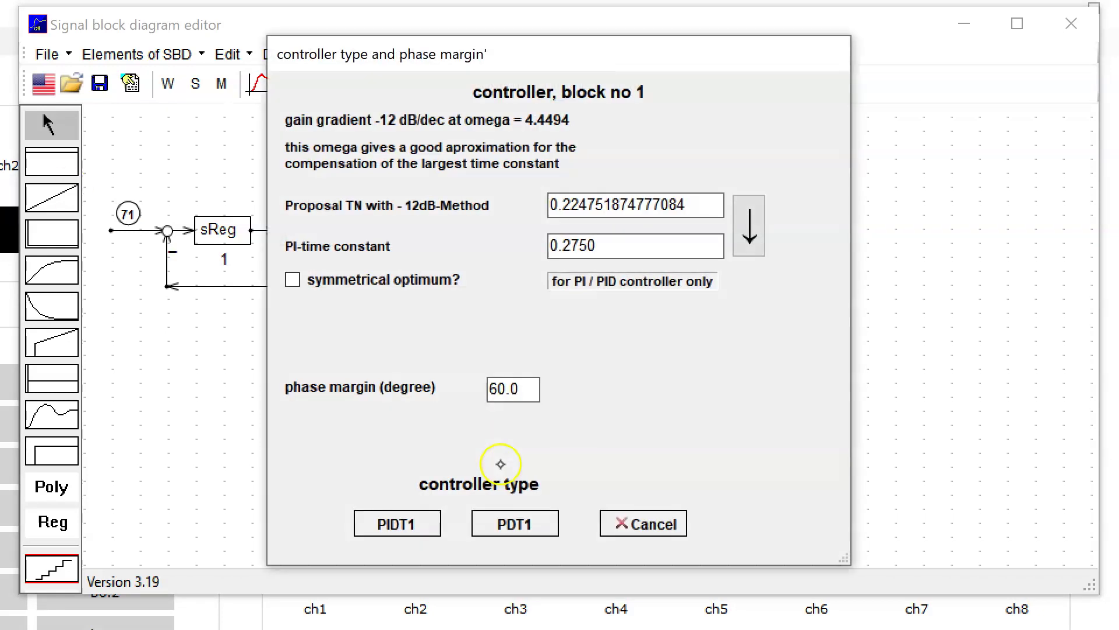
left_click_drag(609, 245, 554, 246)
left_click_drag(531, 389, 486, 390)
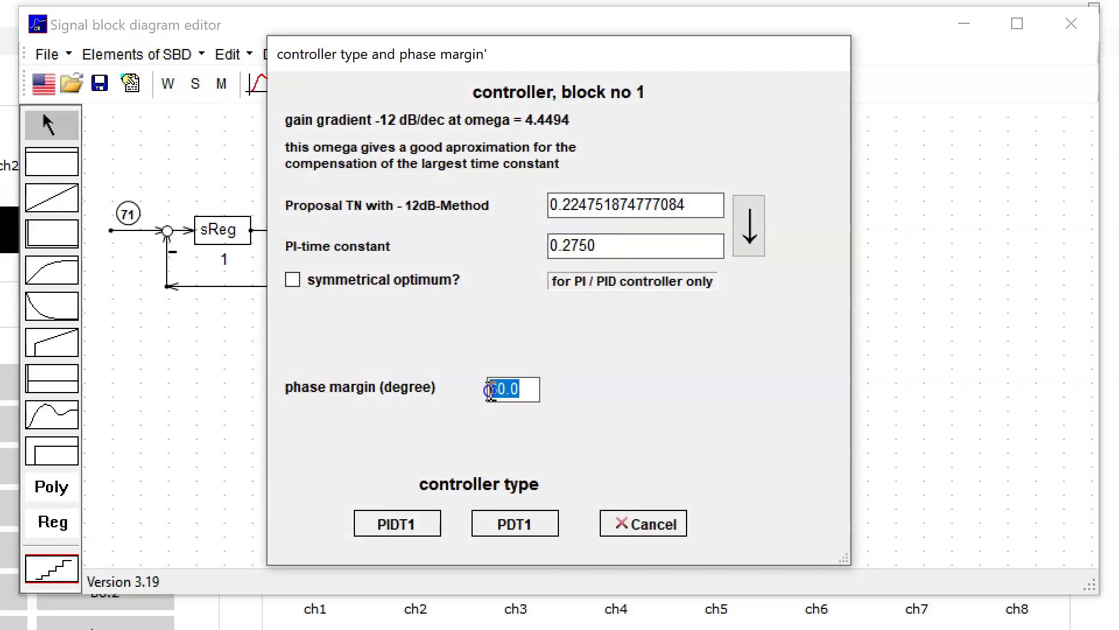
- Choose PIDT1 for block 1 and display its parameters, highlighting gain Kc 5.9835
left_click(396, 523)
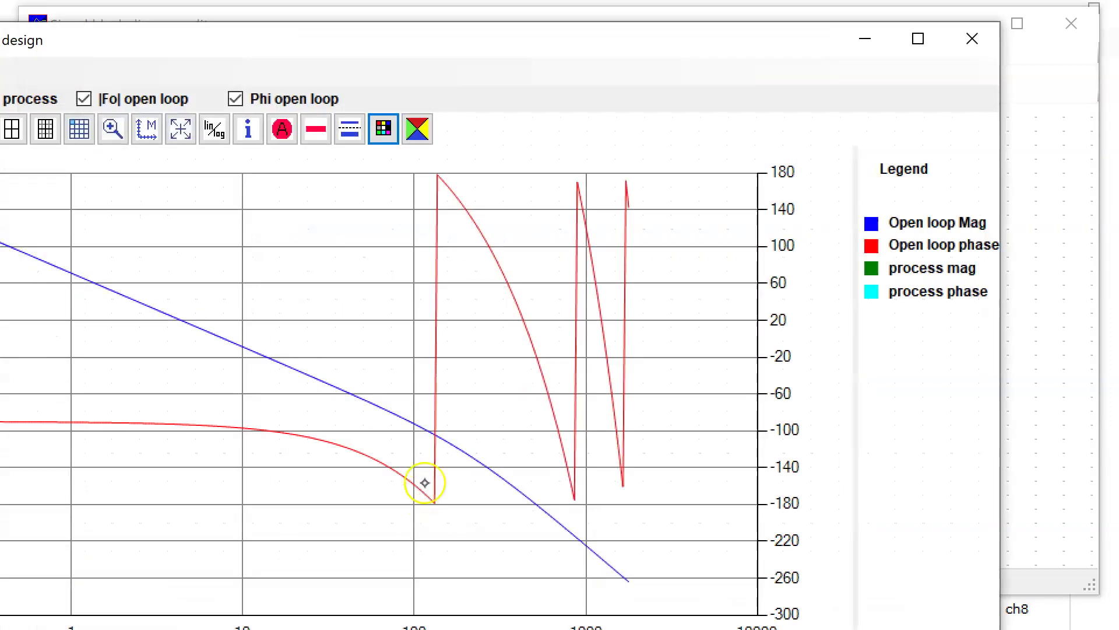
left_click(972, 39)
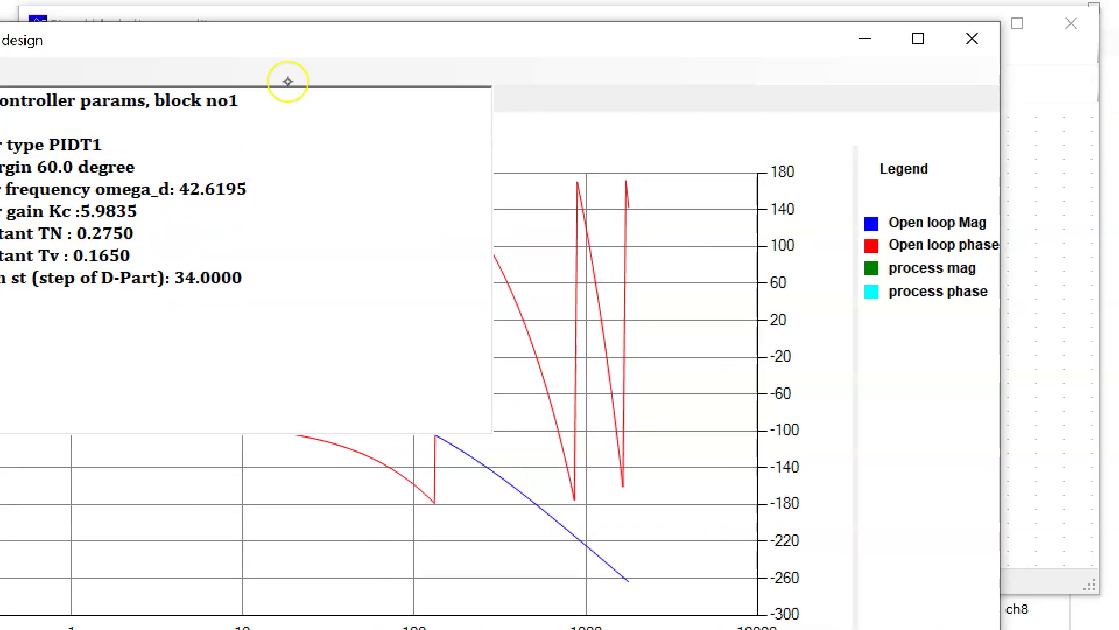
left_click_drag(336, 47, 514, 42)
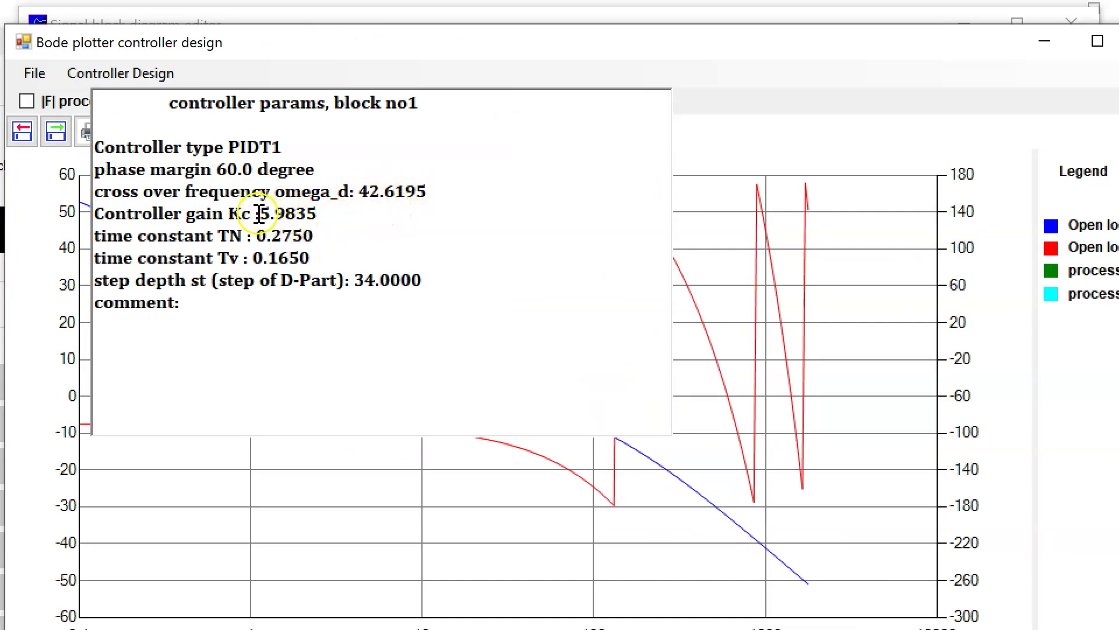
left_click_drag(260, 213, 321, 214)
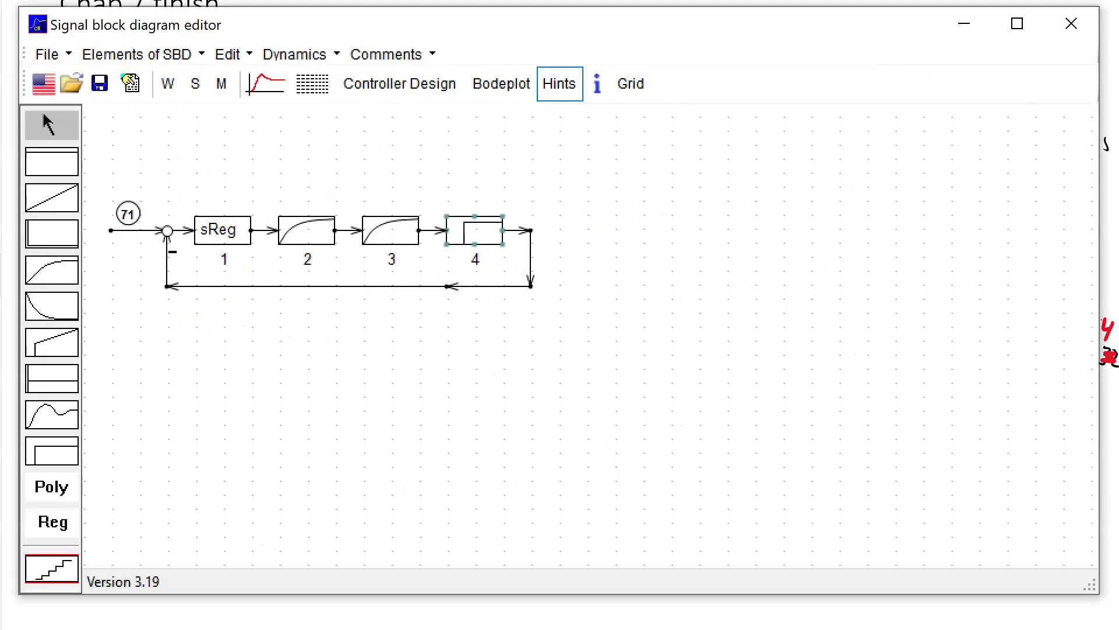
- Redesign controller block 1 as PIDT1 with step depth 4, giving Kc 1.7256 and crossover 11.3650
left_click(392, 88)
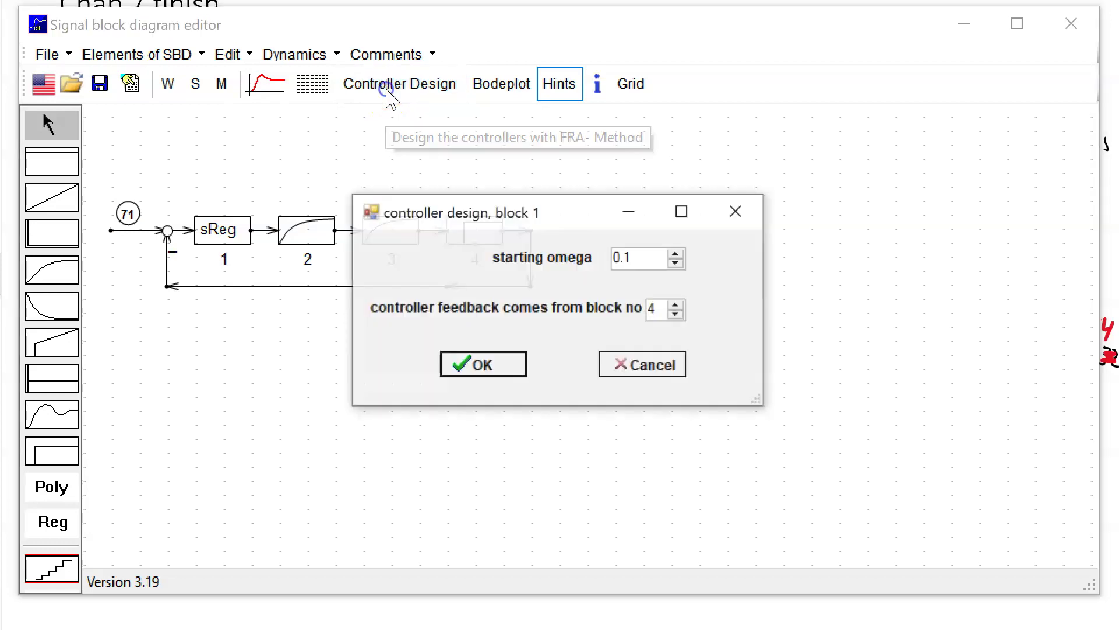
left_click(482, 365)
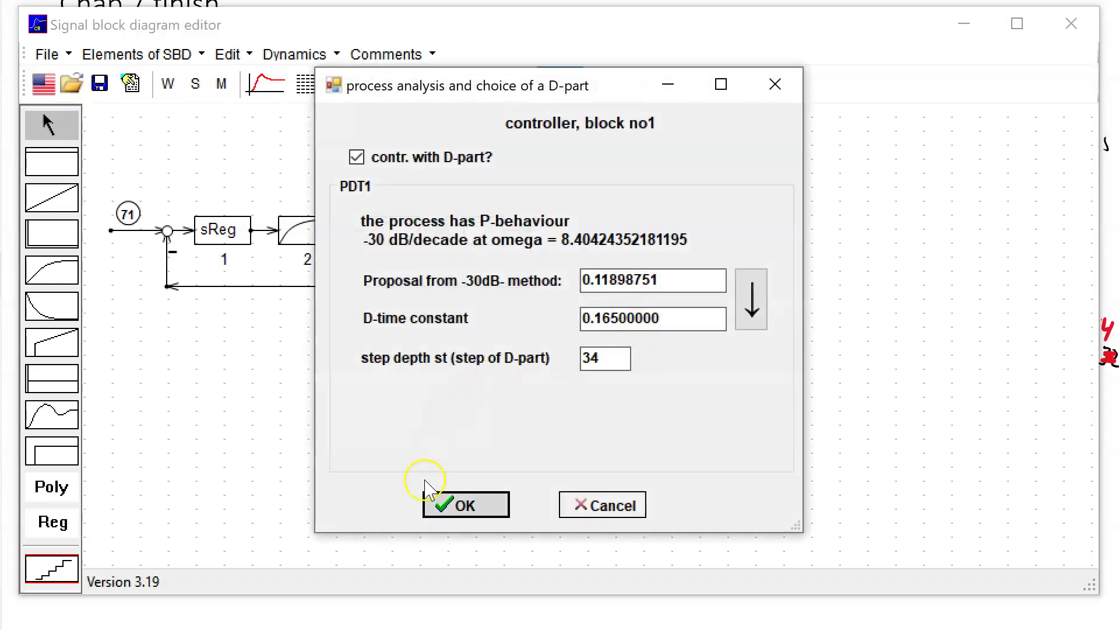
left_click_drag(607, 359, 542, 355)
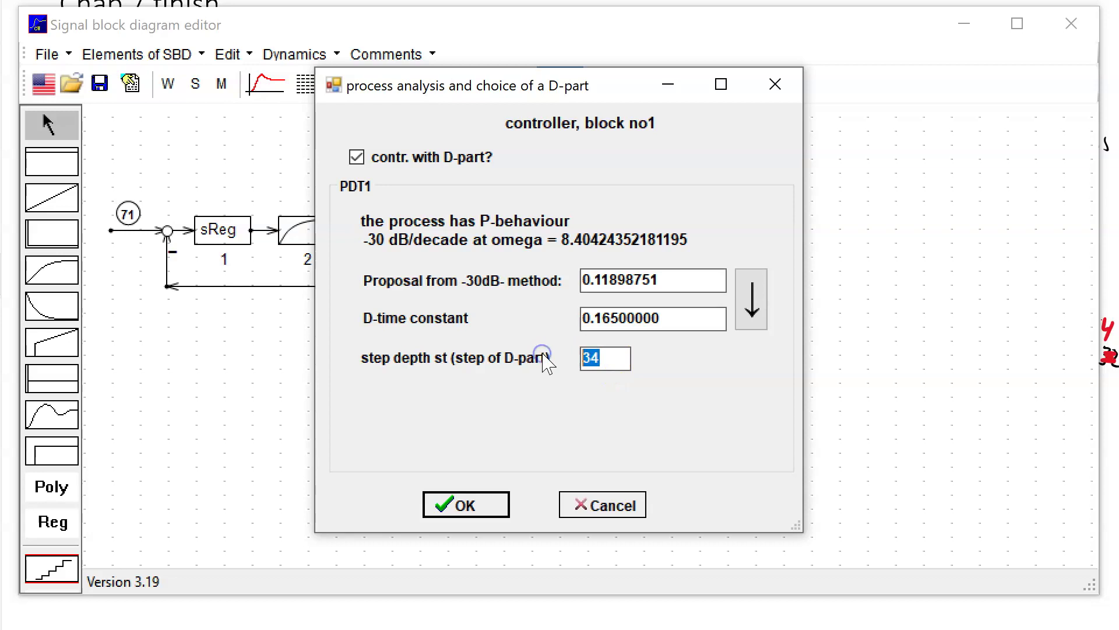
type("4")
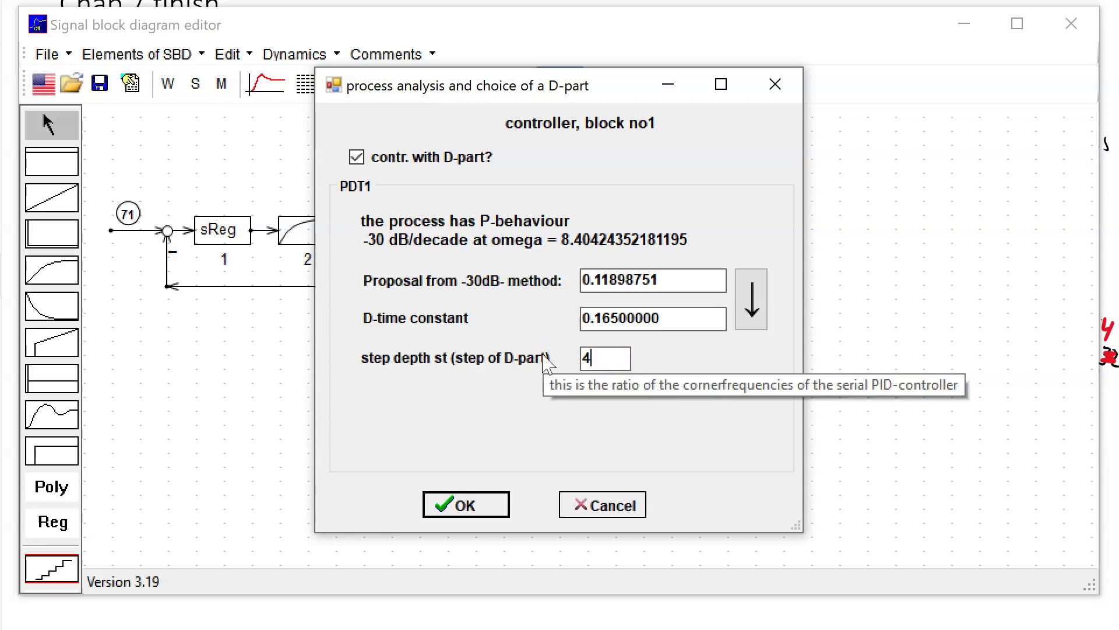
left_click(484, 499)
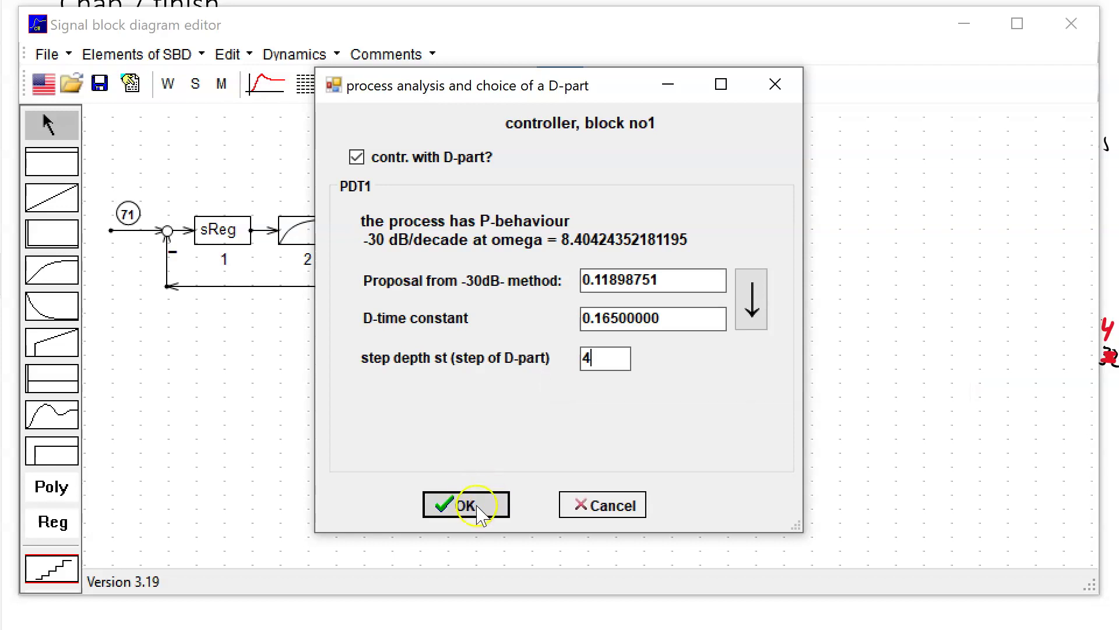
left_click(475, 505)
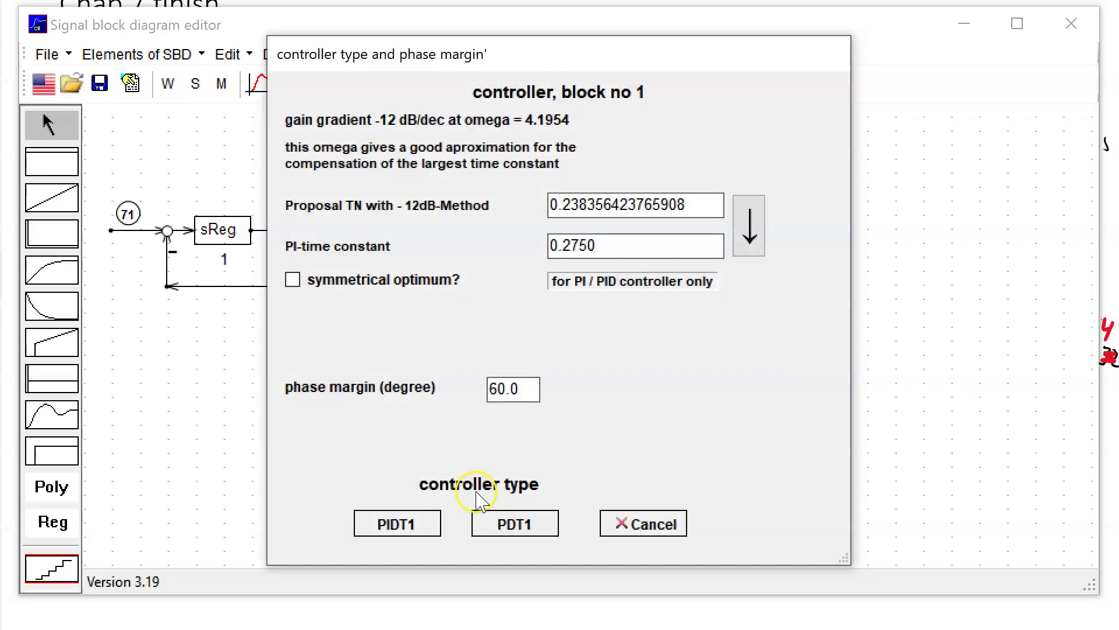
left_click(411, 528)
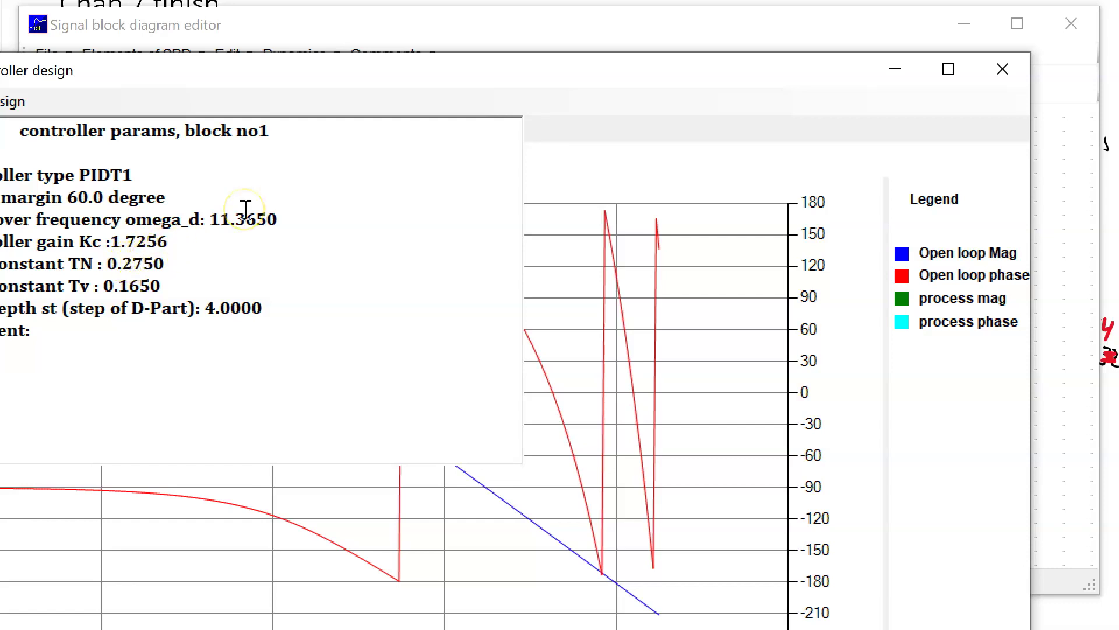
- Close the Controller design results window
left_click(1003, 69)
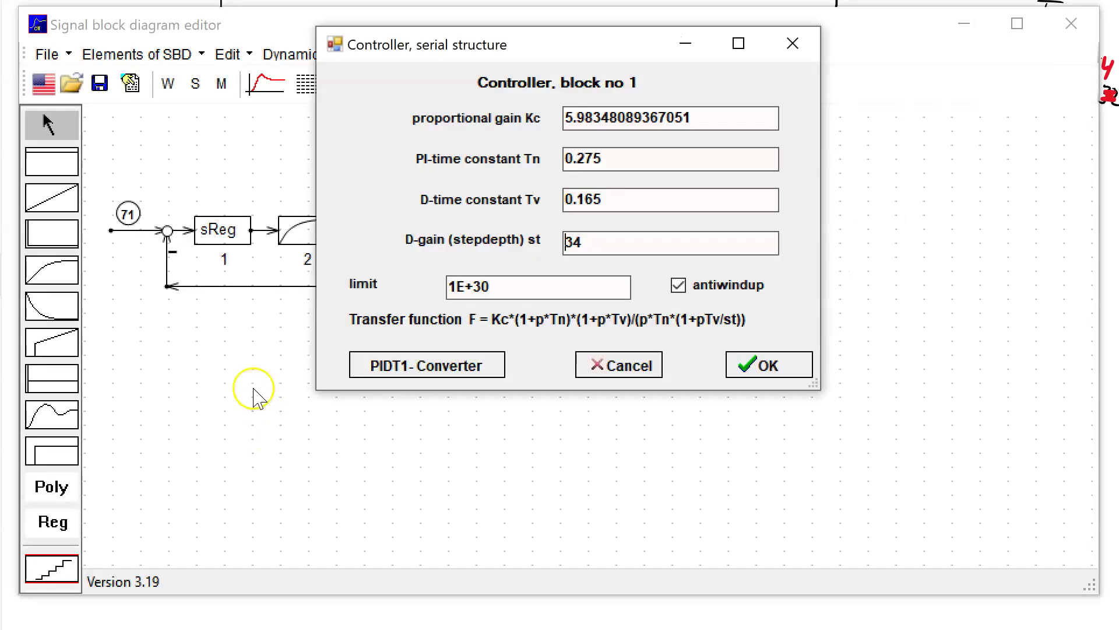
- Accept the controller settings and reopen the sReg block's serial-structure settings
left_click(764, 365)
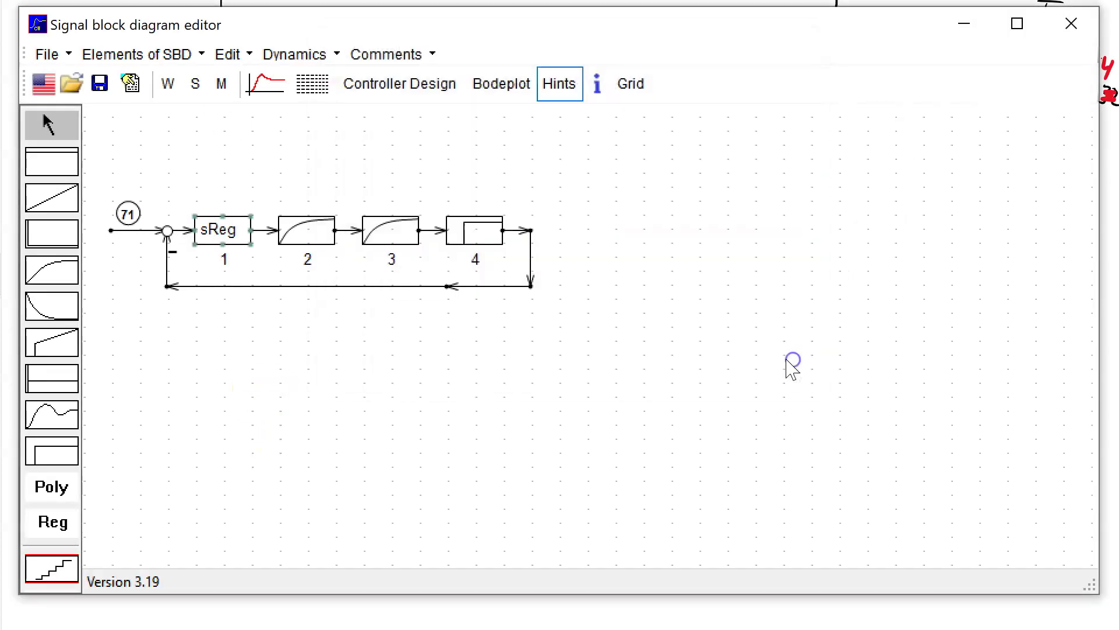
double_click(222, 233)
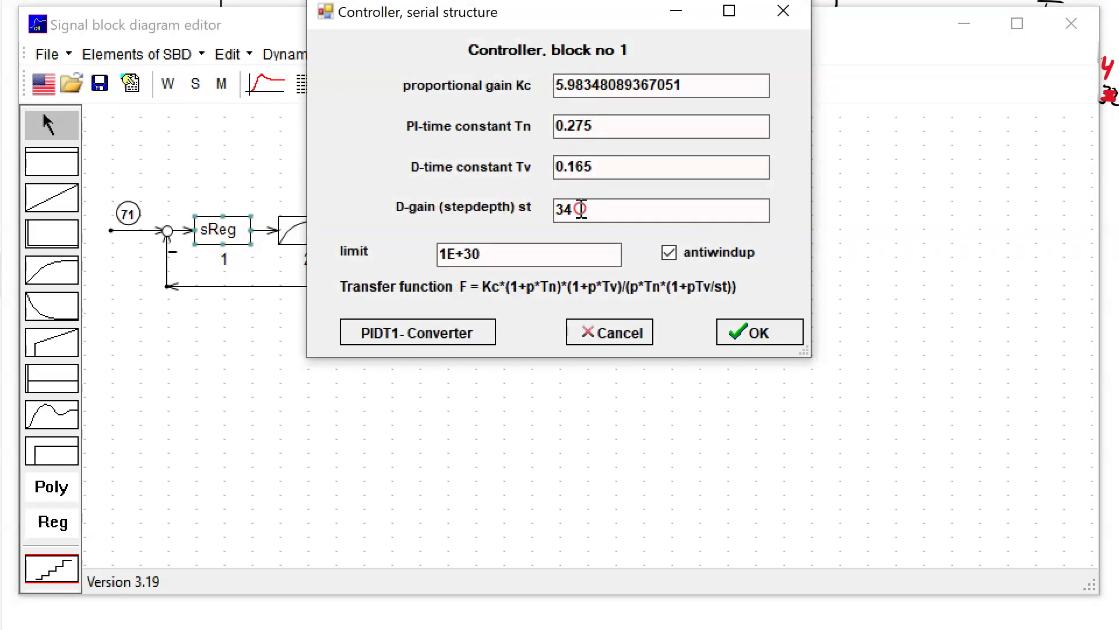
- Open the PIDT1 coefficient conversion and switch it to the 'I, simple PID Approach' method
left_click(431, 337)
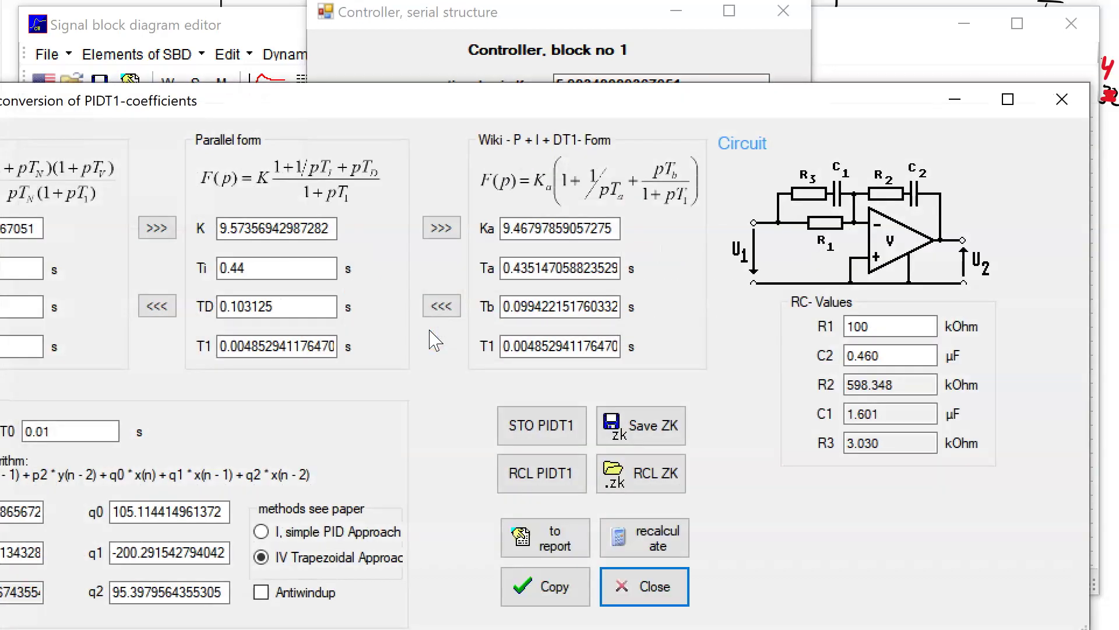
left_click_drag(344, 102, 512, 35)
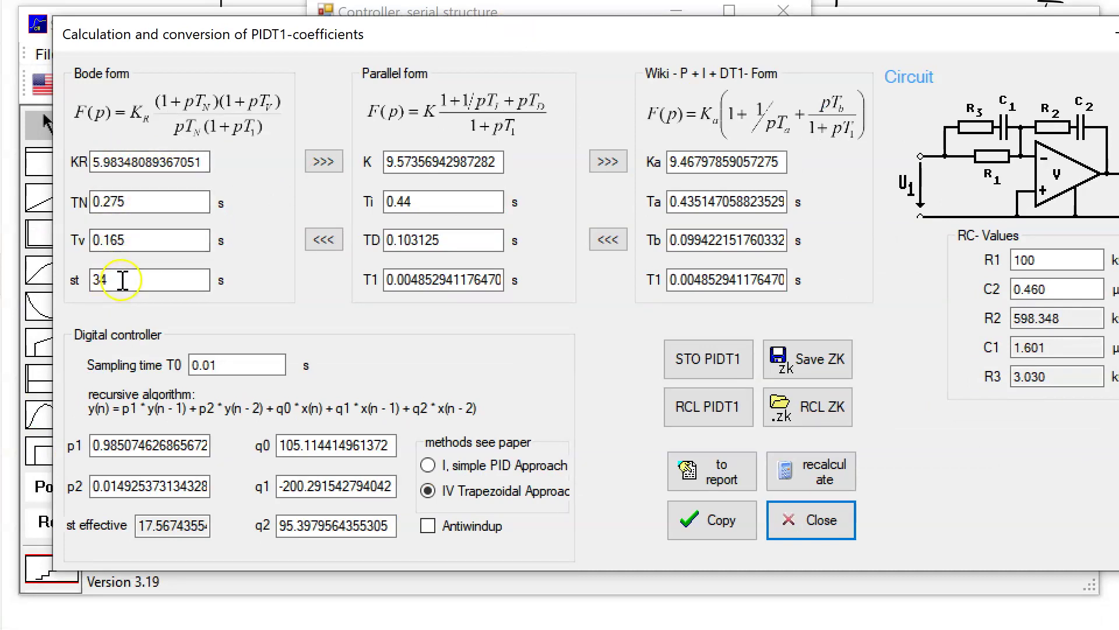
left_click(431, 466)
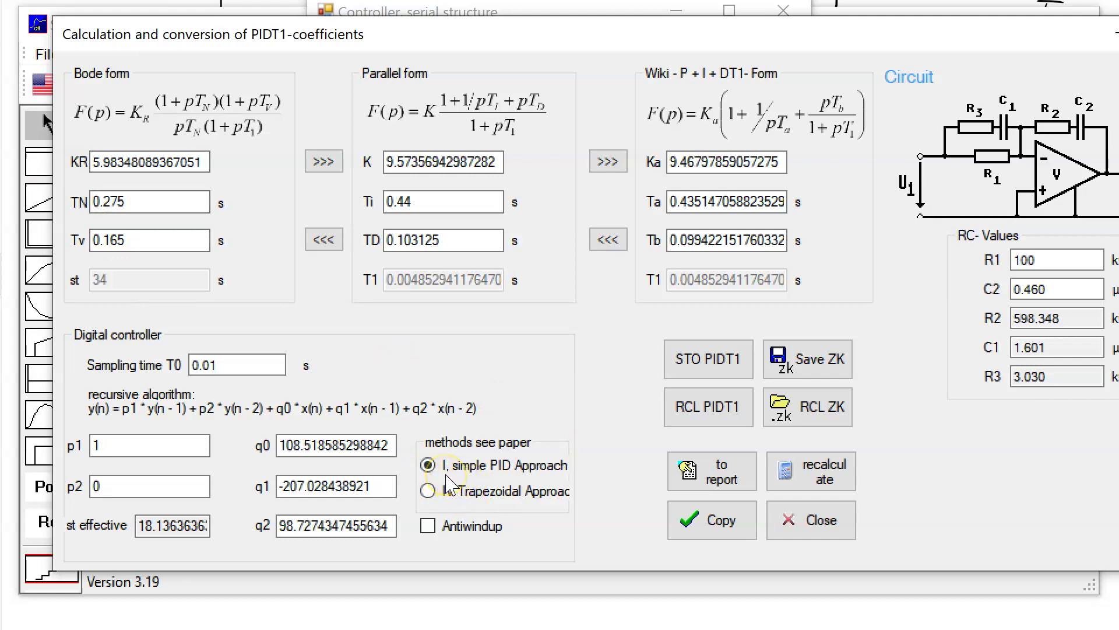
left_click(432, 468)
- Inspect the resulting coefficients q0 108.5186, q1 -207.0284 and q2 98.7274
left_click(313, 448)
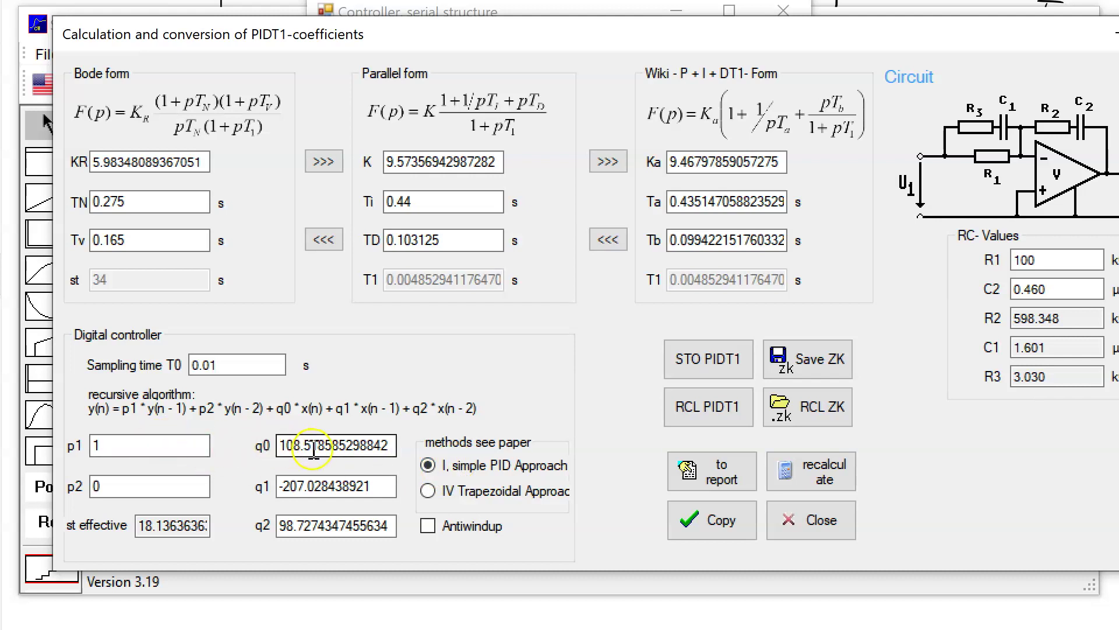
left_click(303, 485)
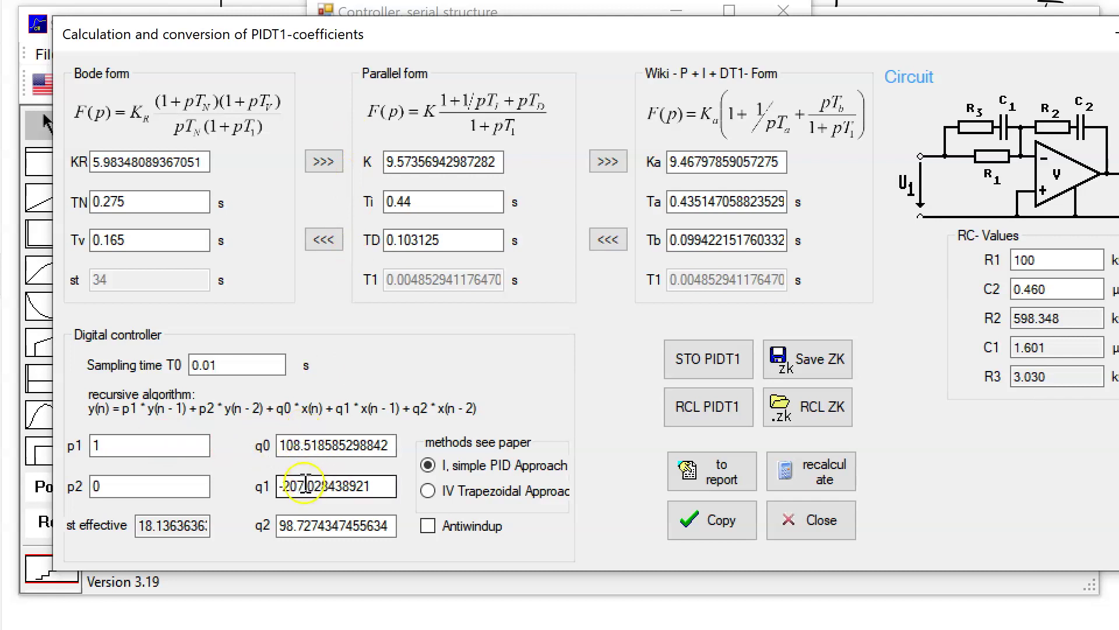
left_click(293, 526)
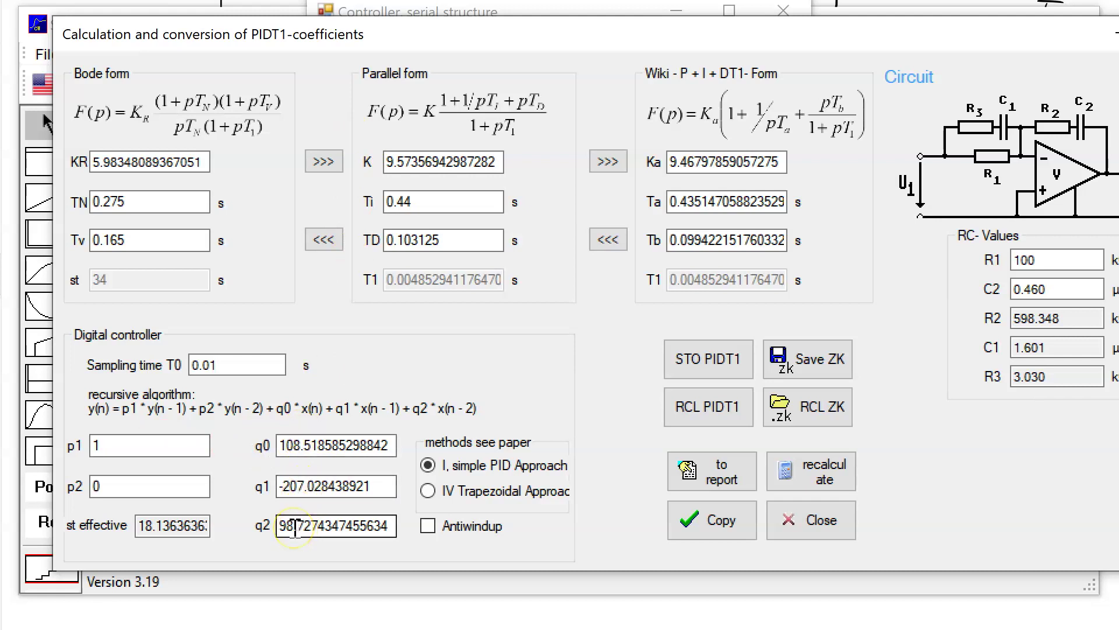
key("Return")
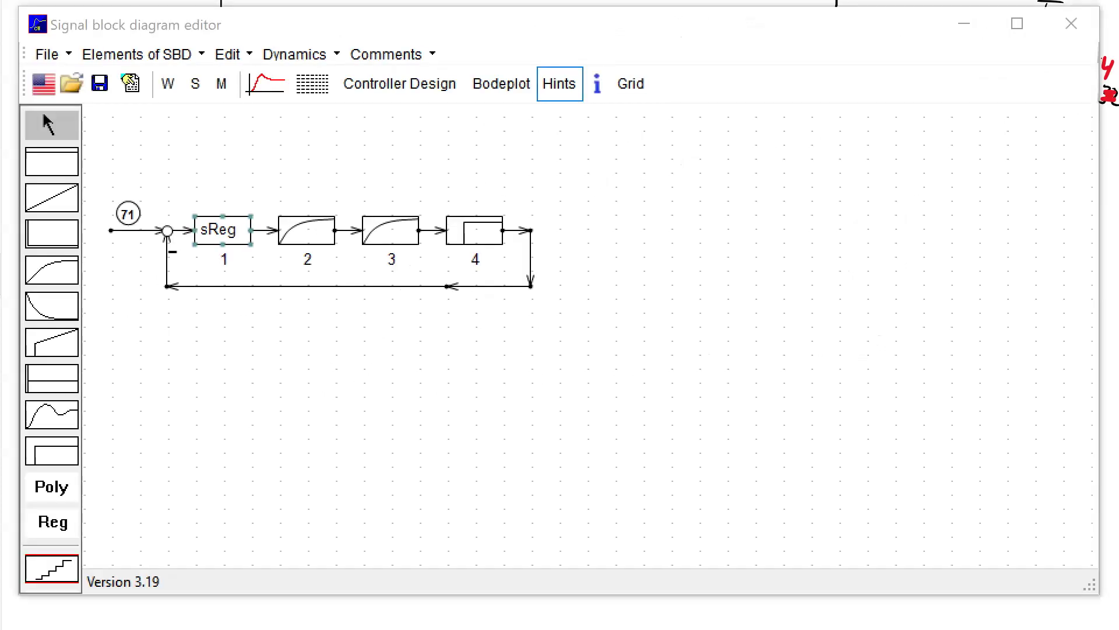
- Open sReg's PIDT1 conversion for Kc 1.7256, st 4 with the IV Trapezoidal method
left_click(217, 229)
double_click(217, 229)
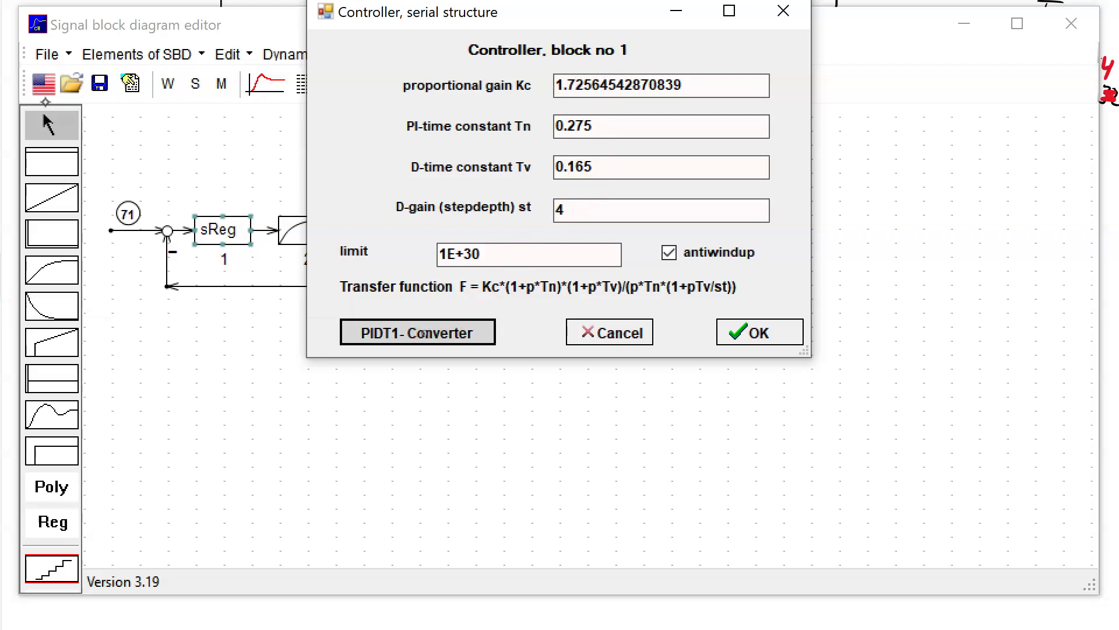
left_click(423, 332)
left_click_drag(288, 69, 462, 42)
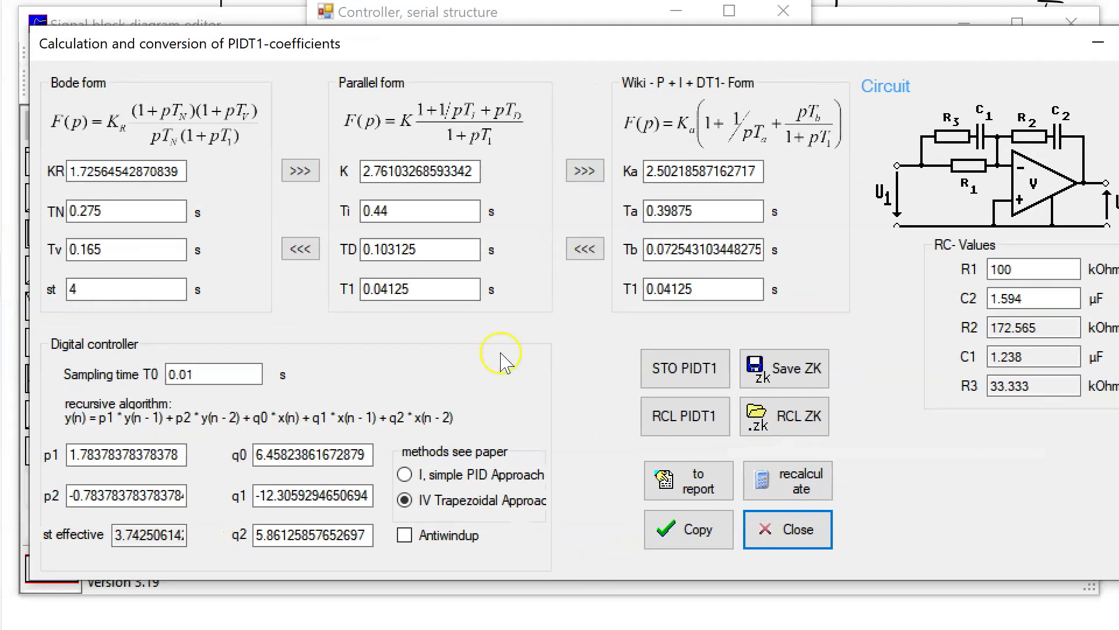
left_click(406, 502)
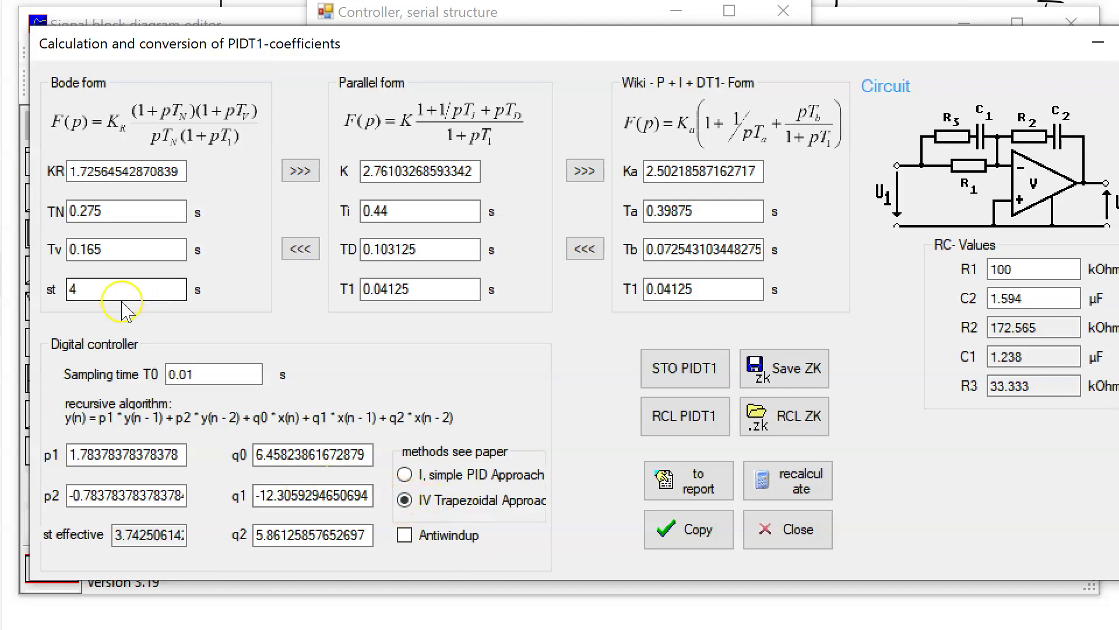
- Select the step depth value 4 and close the coefficient conversion window
left_click_drag(84, 289, 57, 289)
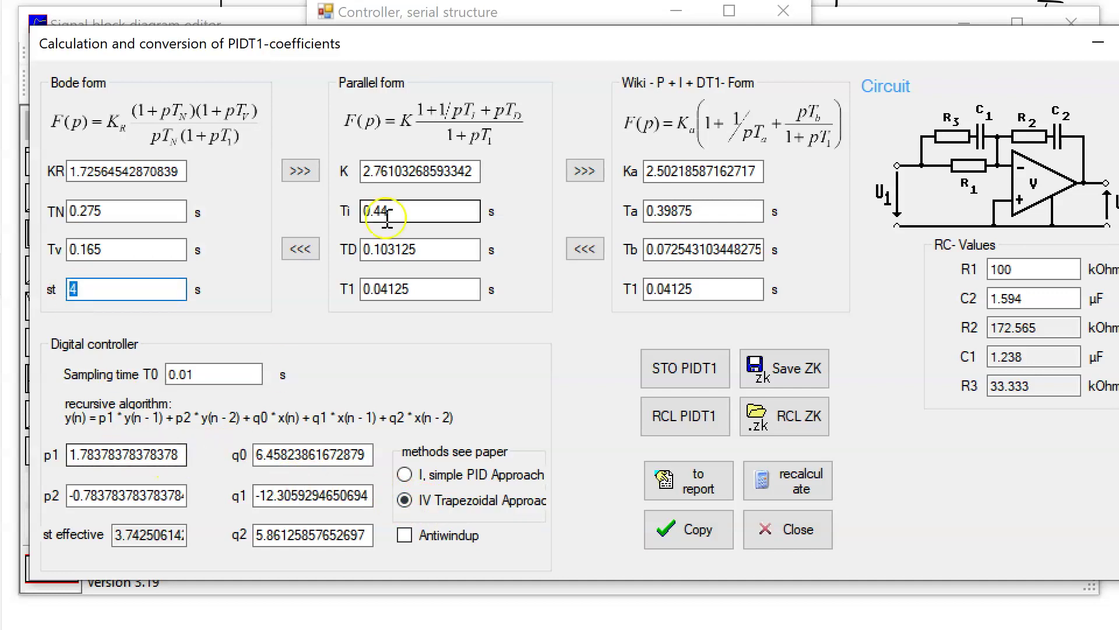
key("Escape")
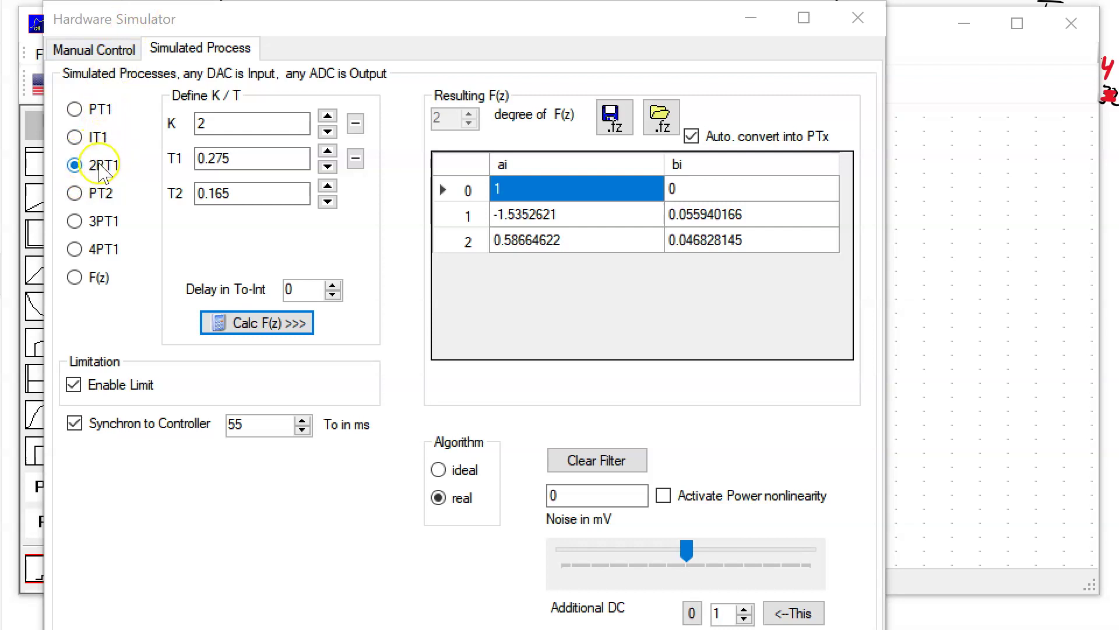
- Review the 2PT1 values K 2, T1 0.275, T2 0.165 and 55 ms sync time, then minimise the simulator
left_click_drag(213, 125, 187, 121)
left_click_drag(243, 162, 170, 156)
left_click_drag(249, 194, 194, 217)
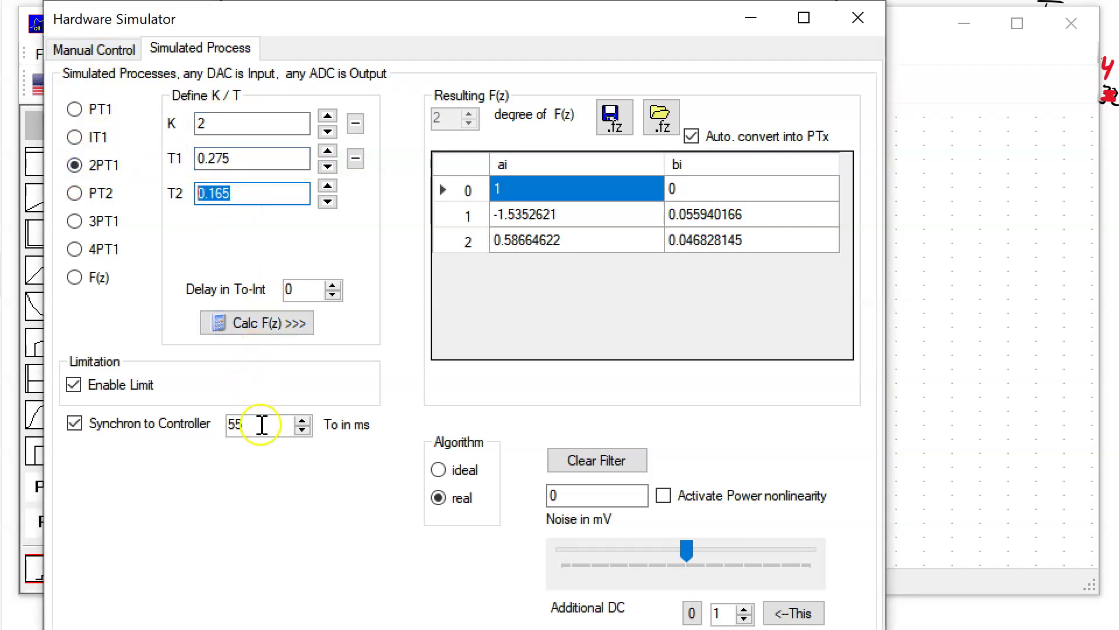
double_click(234, 425)
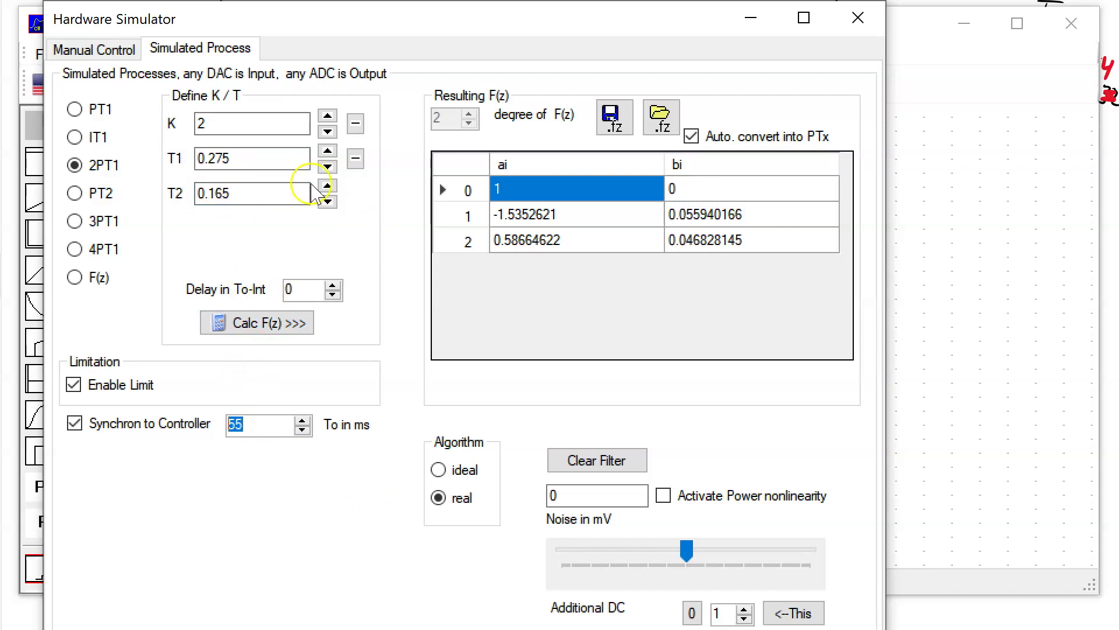
left_click(752, 22)
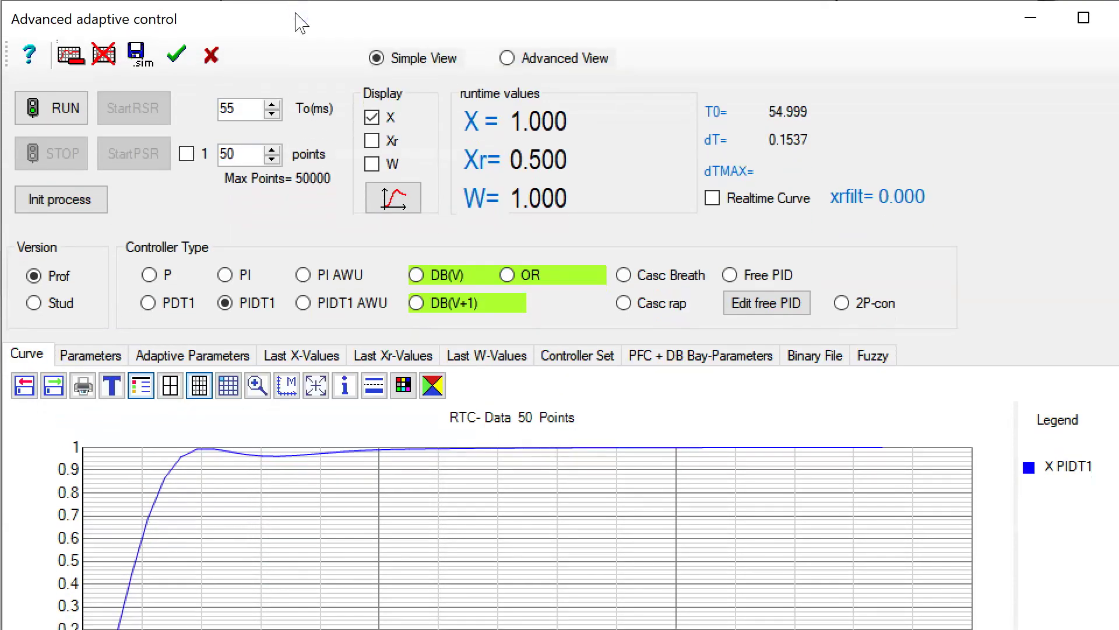
- Lower the number of points from 50 to 20 and enlarge the window to show the chart
left_click_drag(236, 109, 213, 110)
left_click_drag(239, 153, 208, 155)
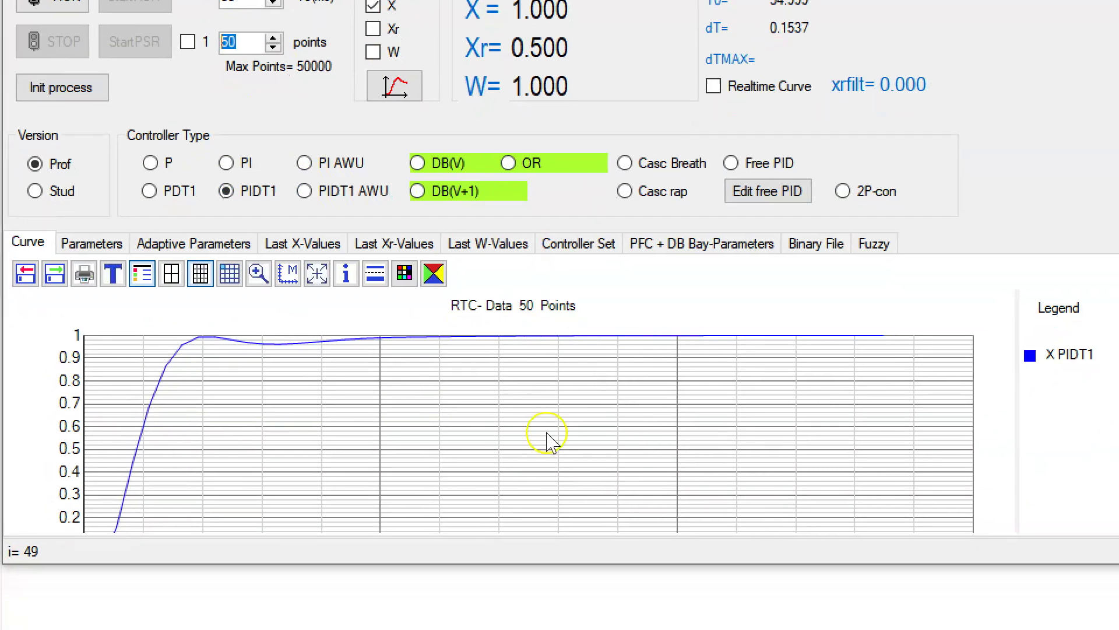
left_click_drag(558, 565, 561, 619)
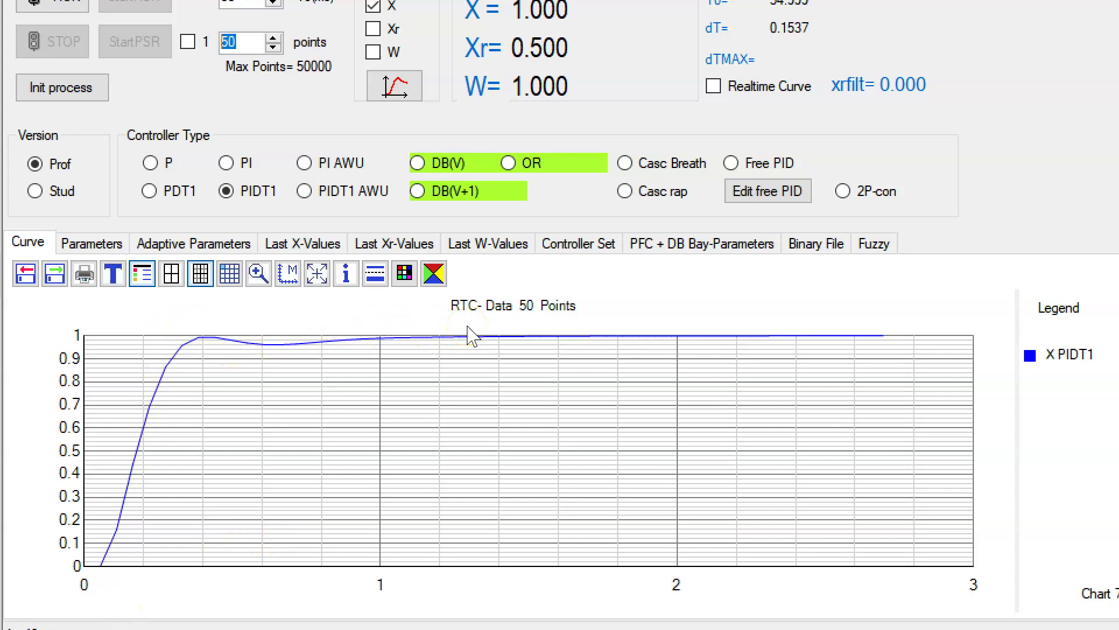
mouse_move(467, 326)
left_mouse_down()
mouse_move(458, 300)
mouse_move(450, 324)
left_mouse_up()
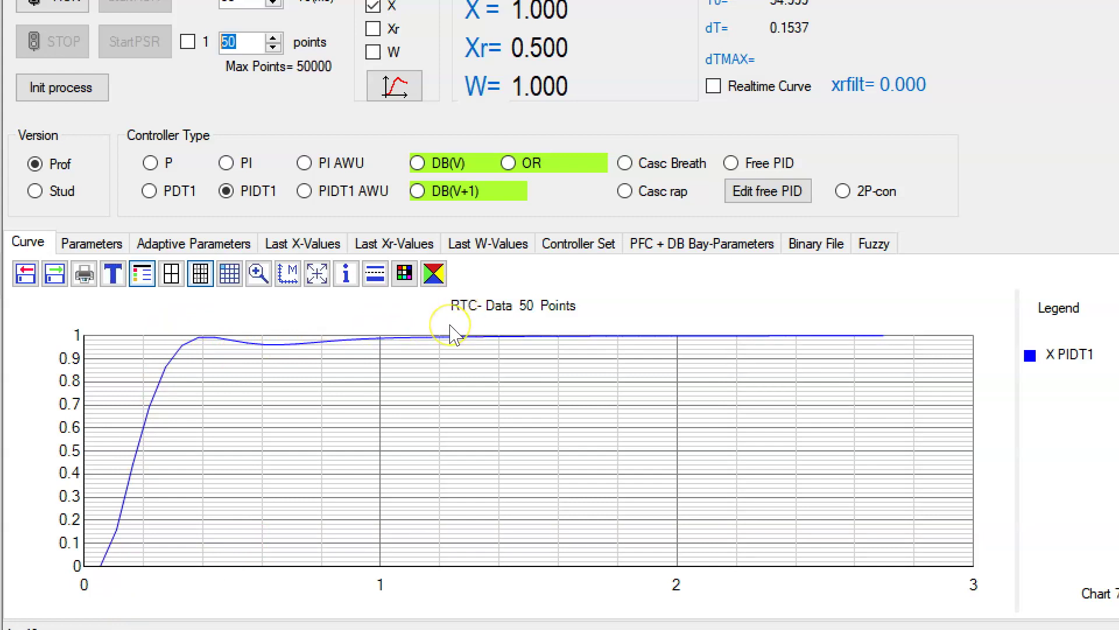
left_click(274, 49)
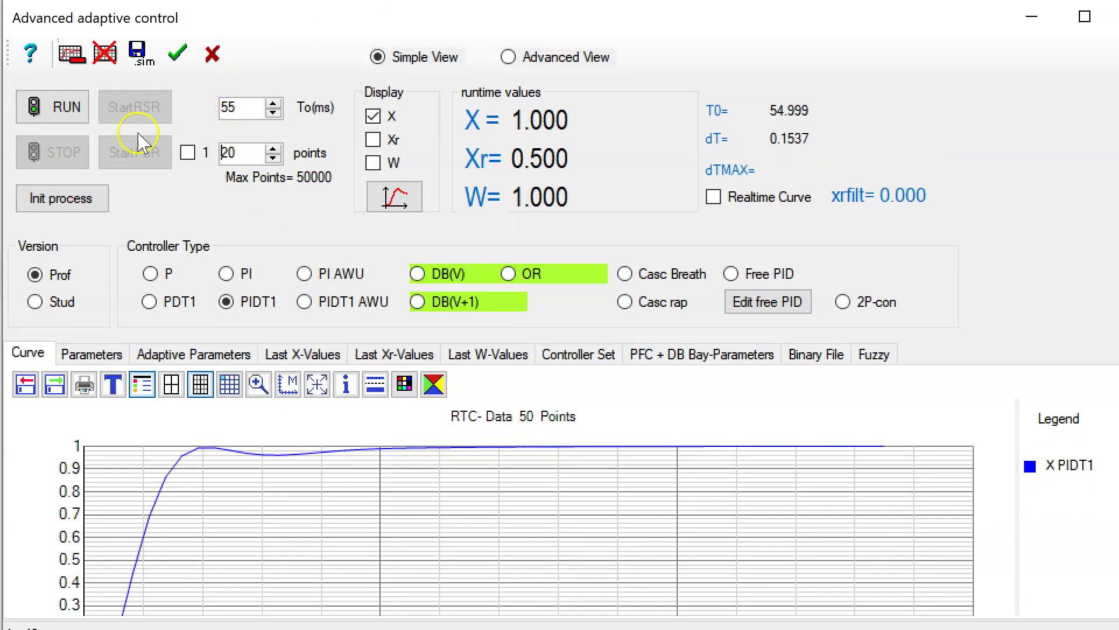
- Clear all curves and run a fresh realtime step response, revealing the chart's time axis
left_click(64, 106)
left_click(55, 198)
left_click(104, 53)
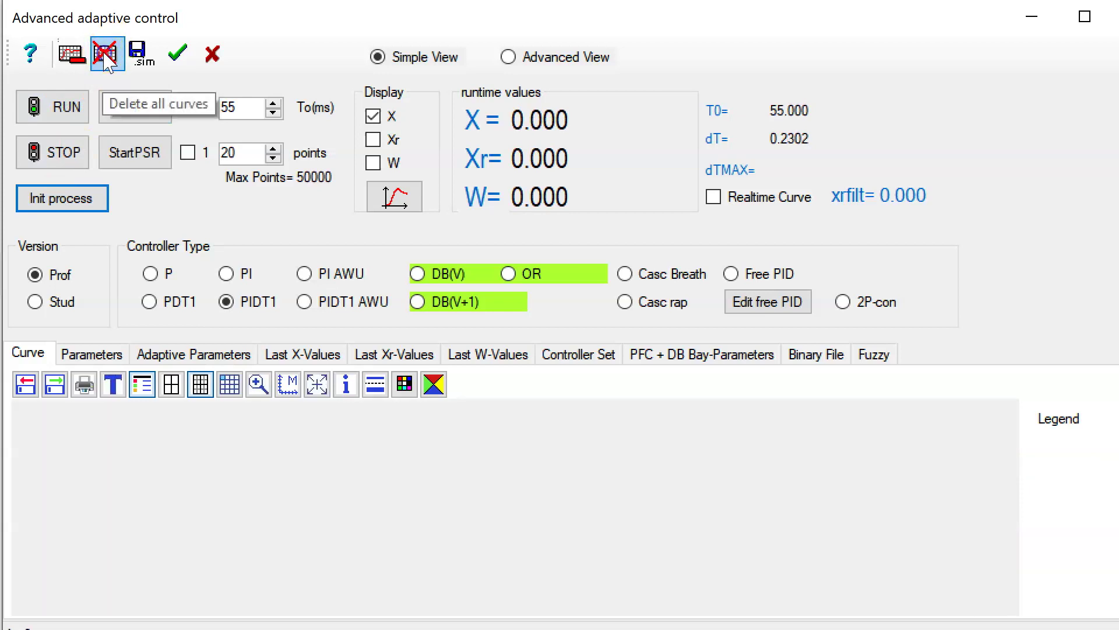
left_click(133, 113)
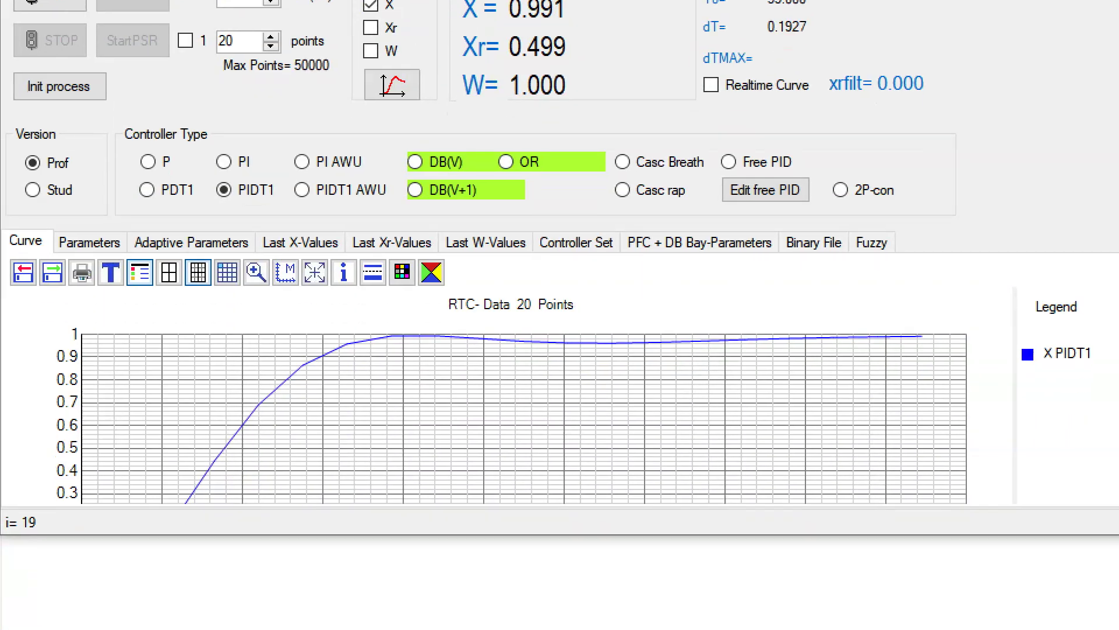
left_click_drag(551, 537, 555, 627)
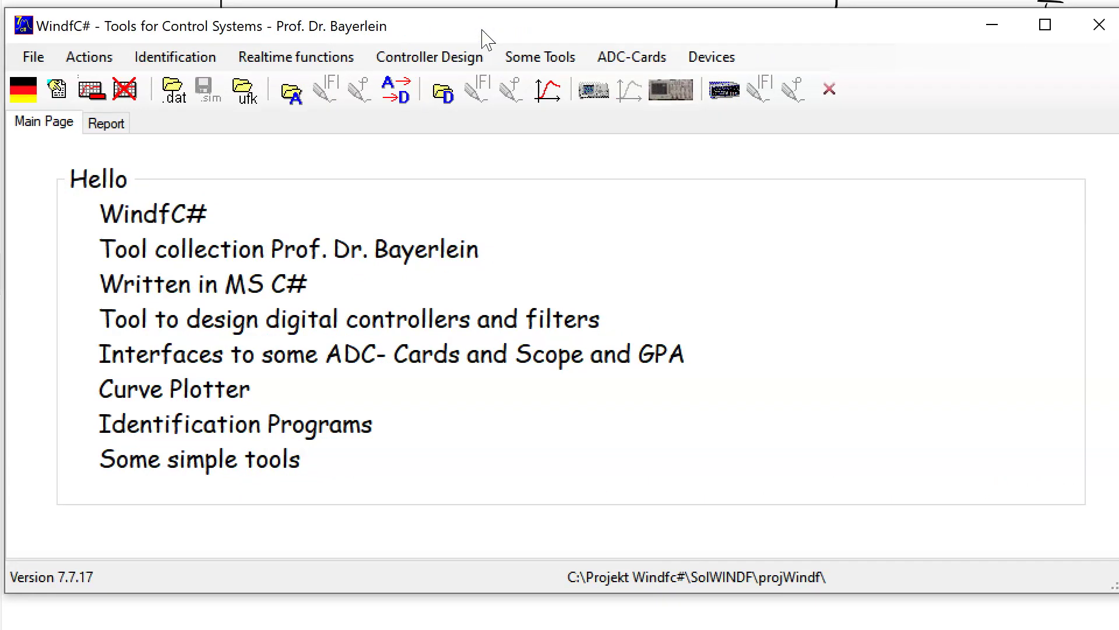
- Launch the Design of digital PI/PIDT1 +div tool from the Controller Design menu
left_click(431, 58)
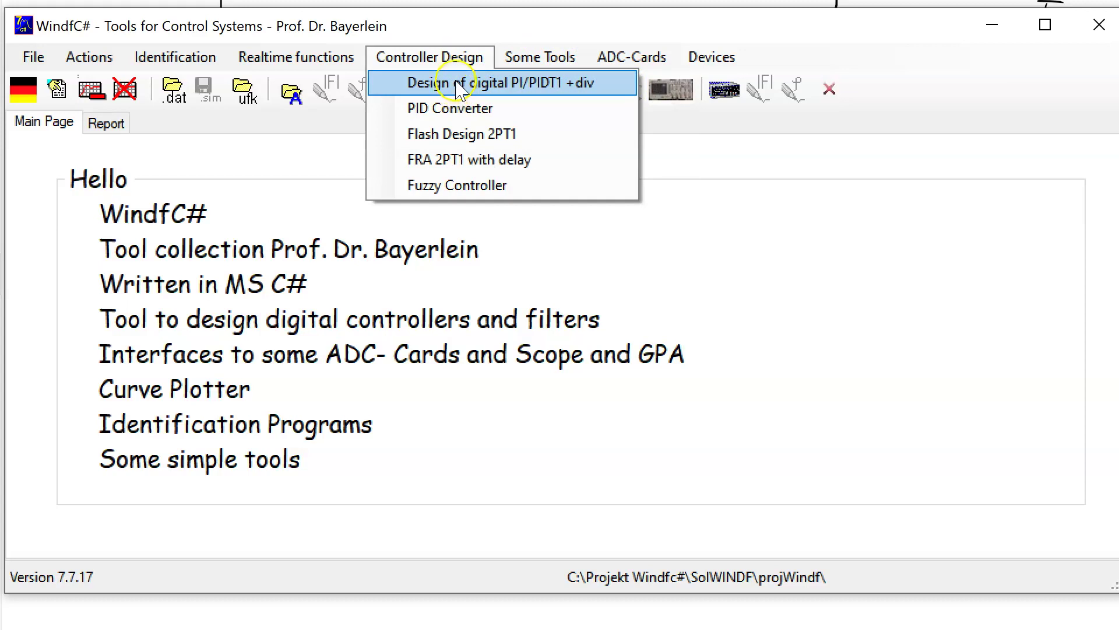
left_click(457, 83)
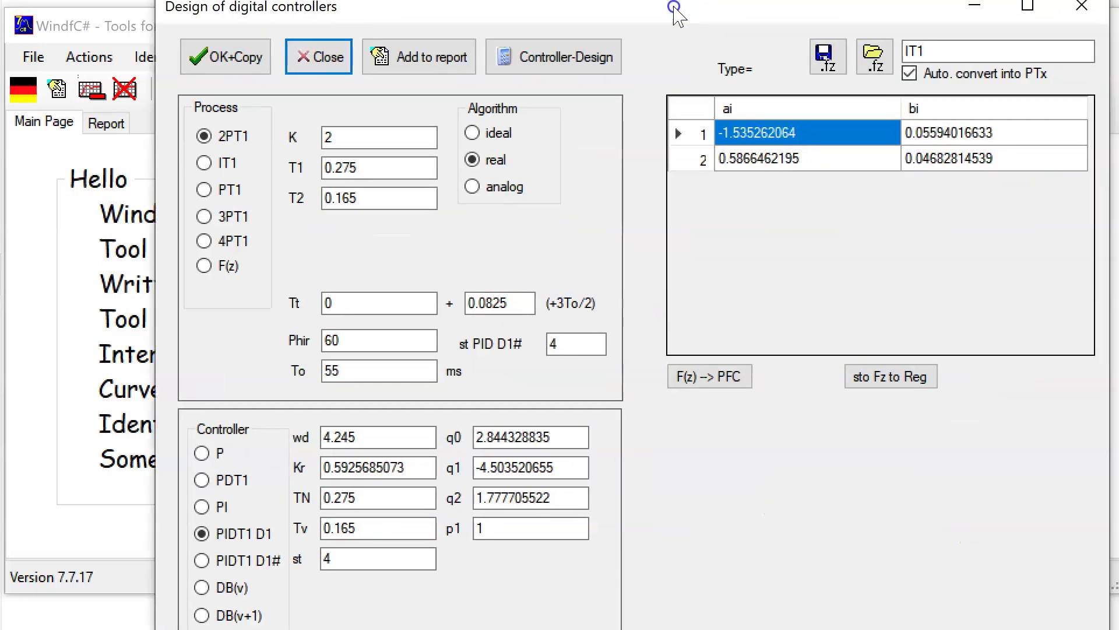
left_click_drag(675, 12, 570, 26)
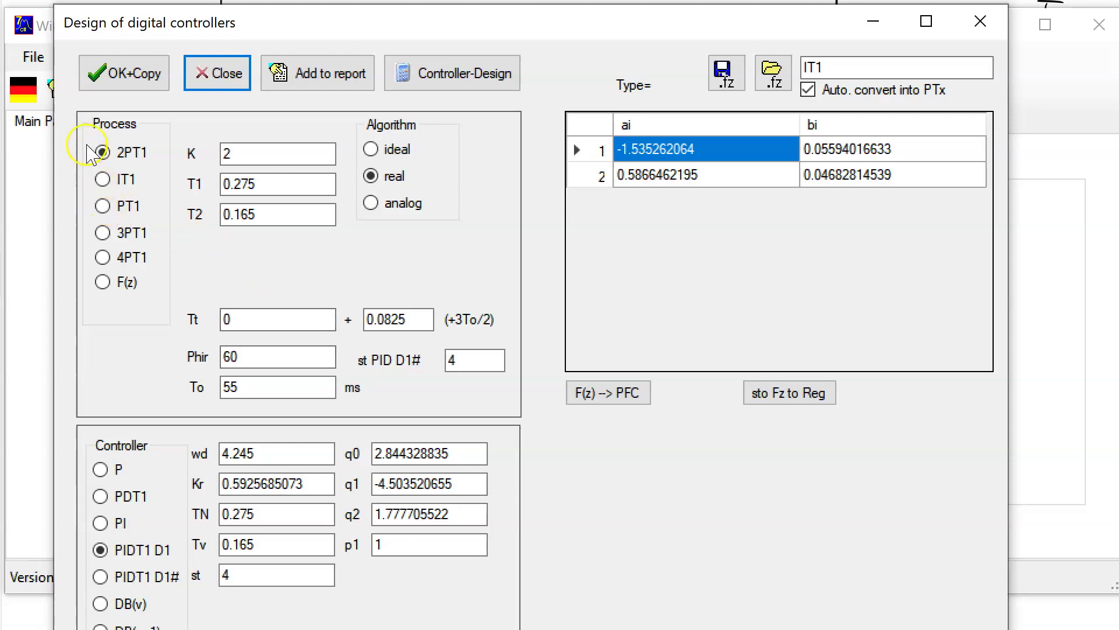
left_click_drag(230, 150, 215, 152)
left_click_drag(270, 184, 215, 181)
left_click_drag(283, 220, 228, 218)
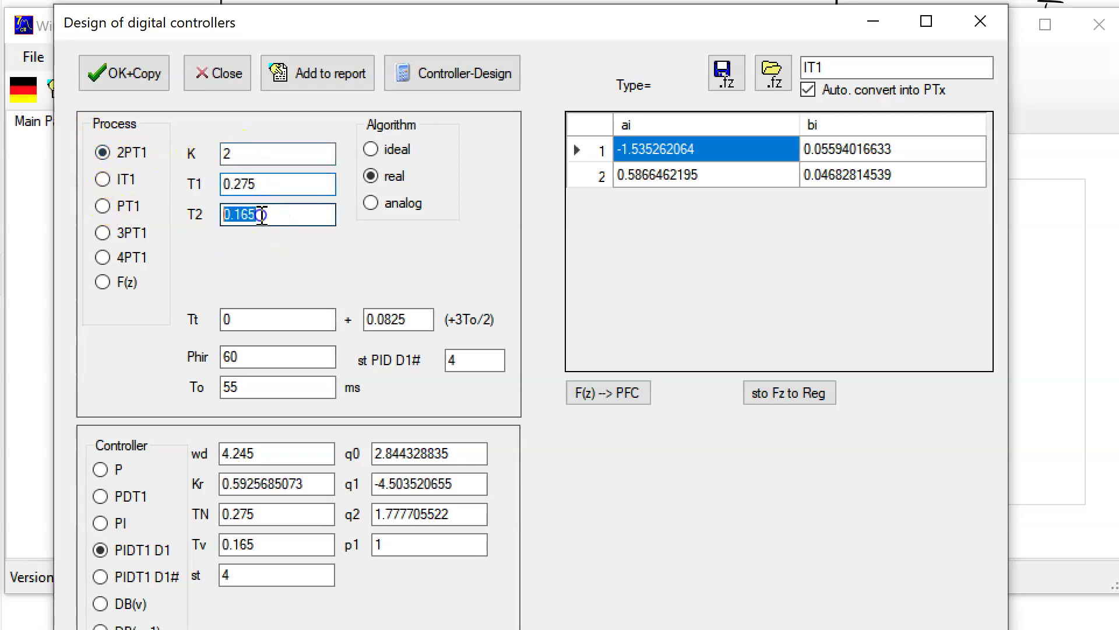
left_click(390, 150)
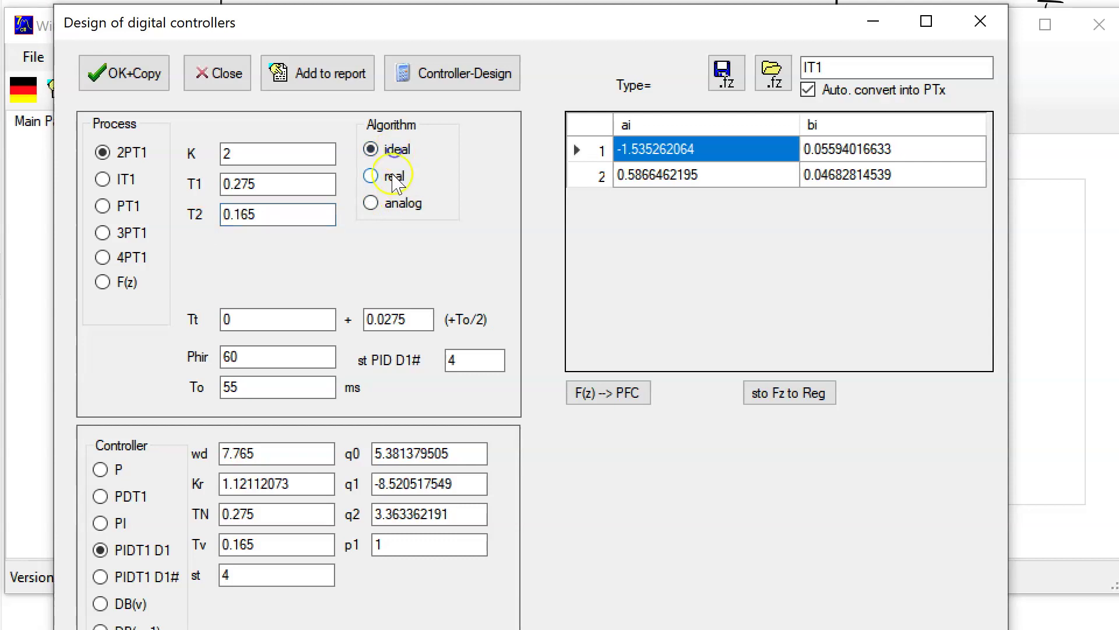
left_click(391, 176)
left_click(393, 204)
left_click(394, 177)
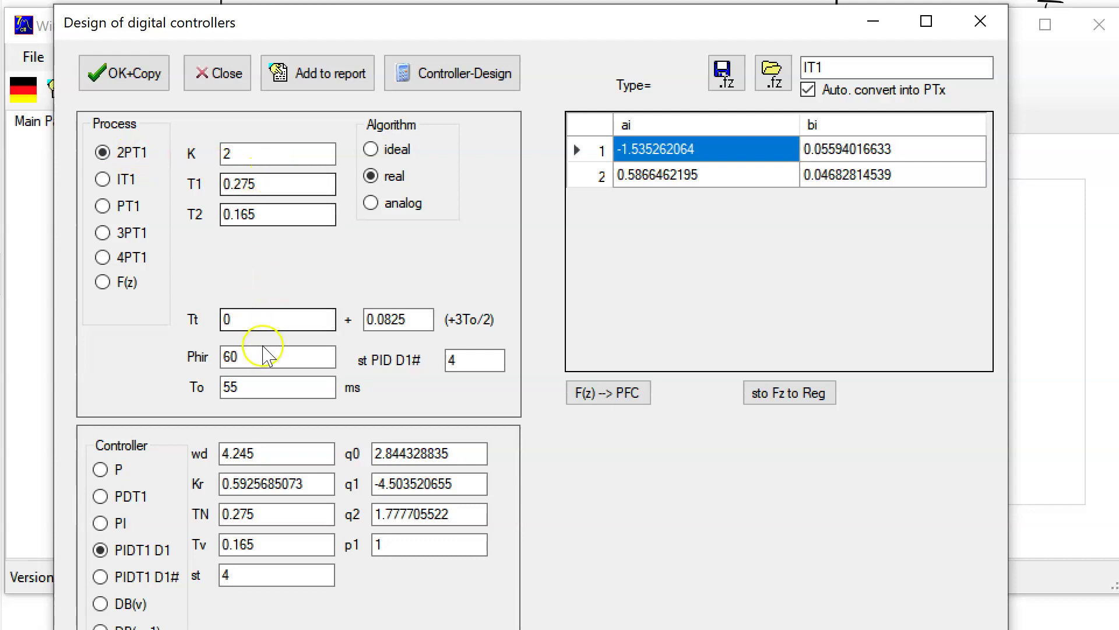
left_click_drag(247, 357, 183, 350)
left_click(268, 356)
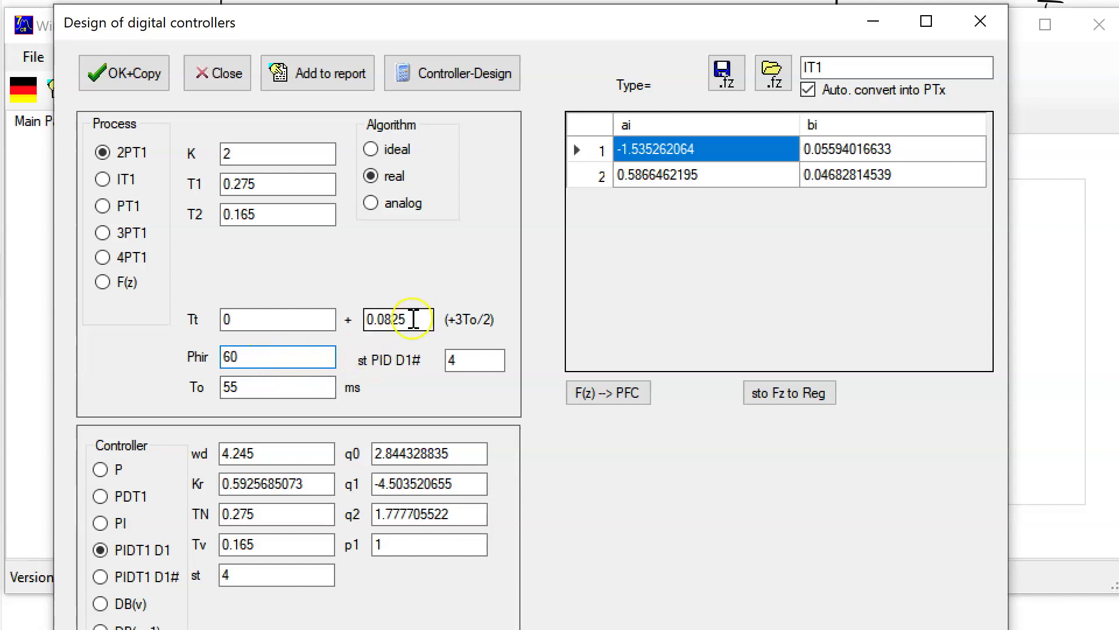
left_click_drag(392, 319, 348, 318)
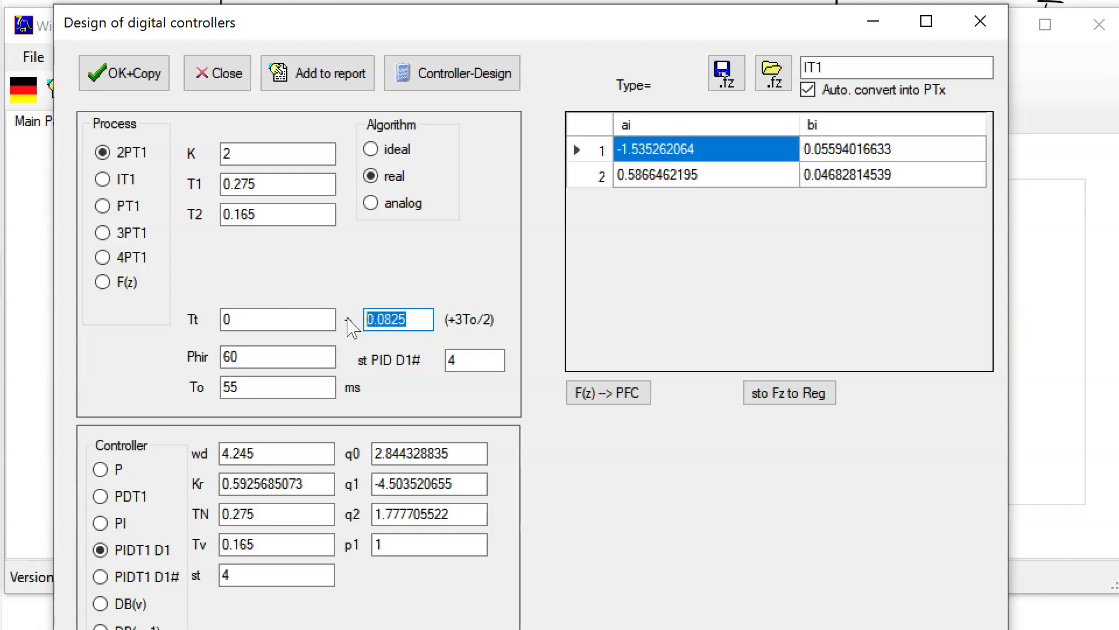
left_click_drag(253, 387, 173, 383)
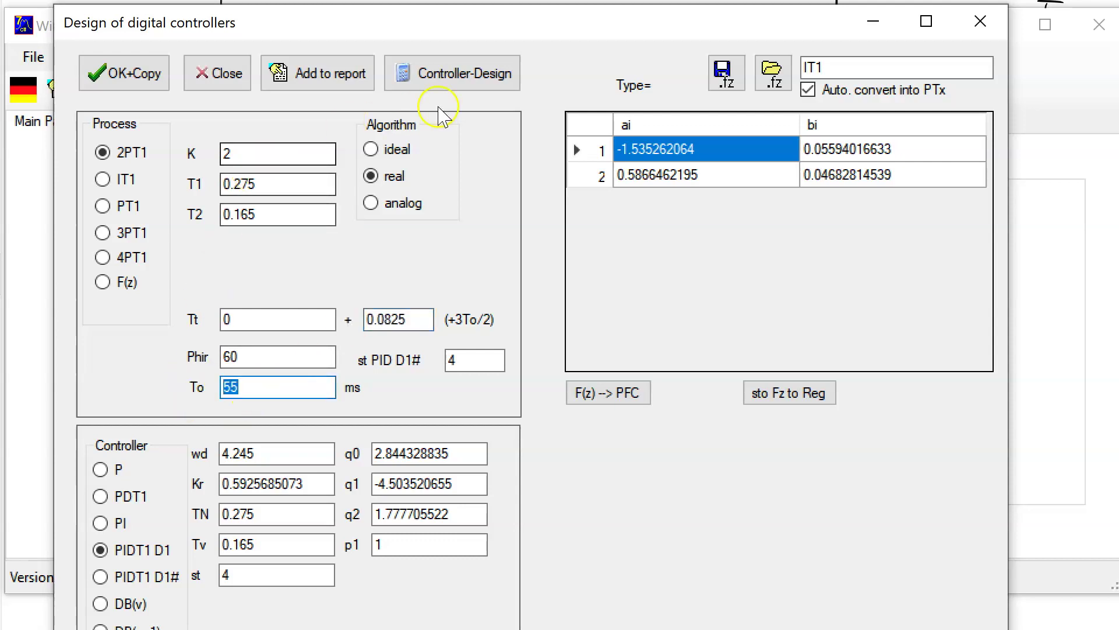
left_click(465, 73)
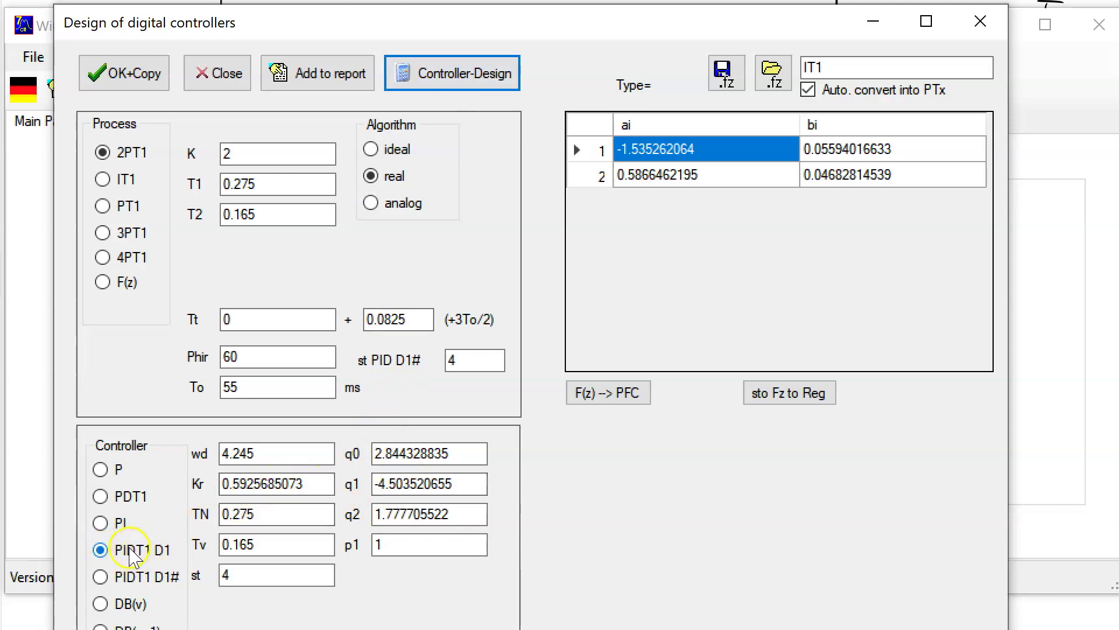
left_click(130, 549)
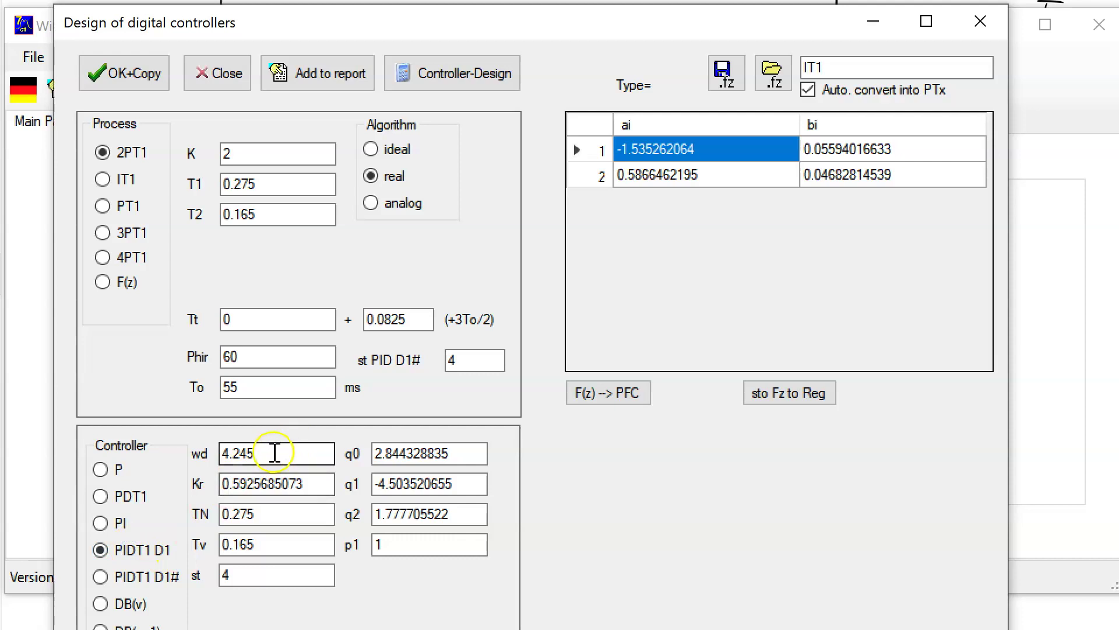
left_click_drag(298, 455, 229, 455)
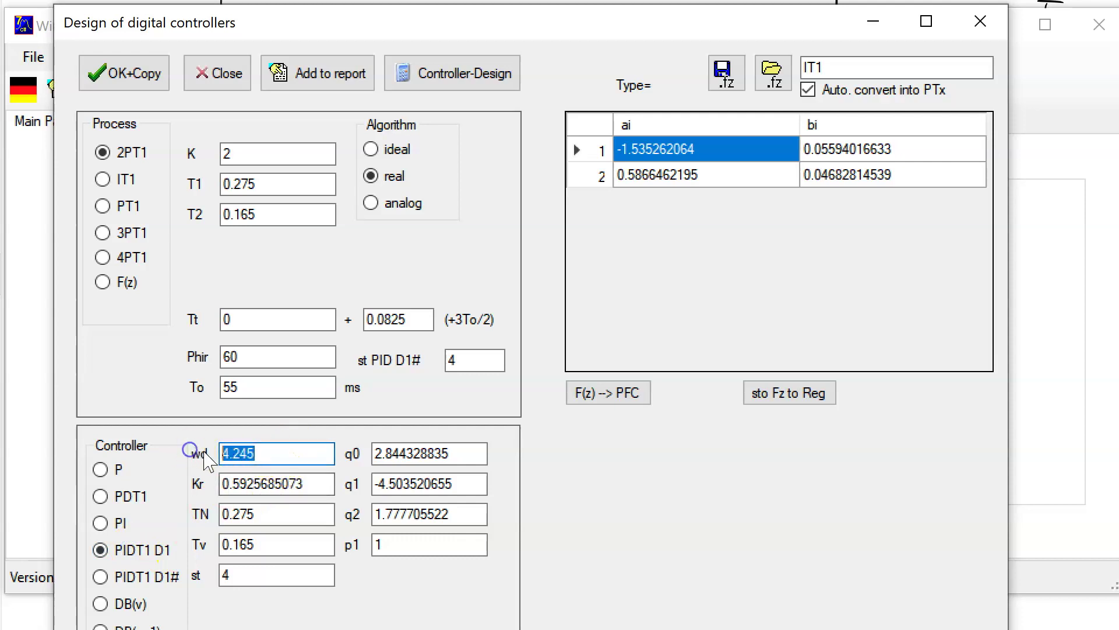
left_click_drag(307, 484, 202, 487)
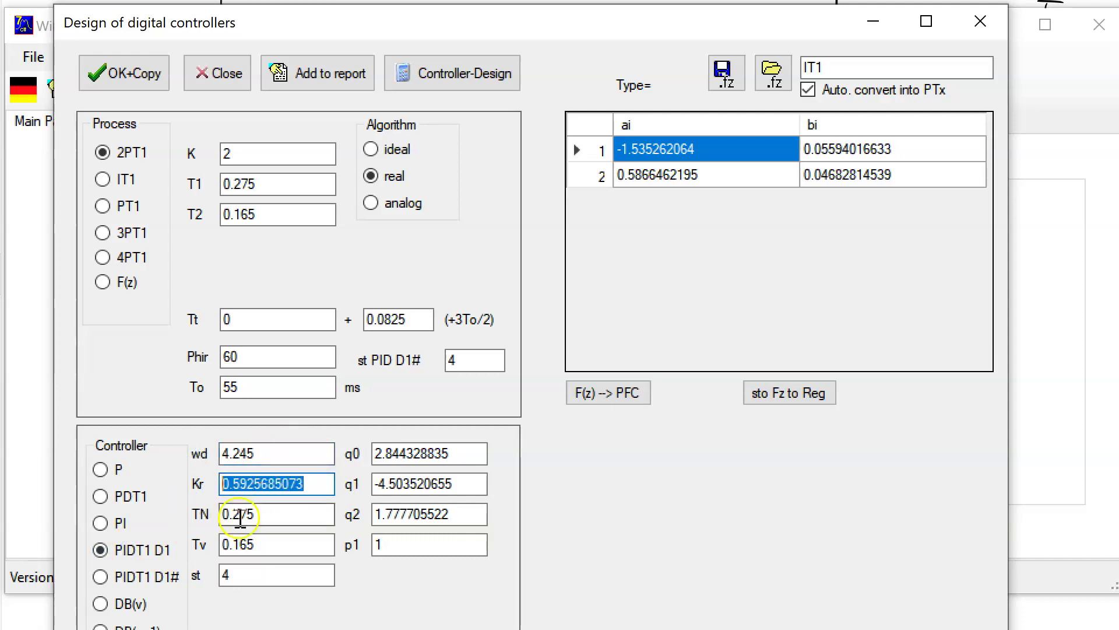
left_click_drag(299, 517, 221, 515)
left_click_drag(282, 544, 217, 545)
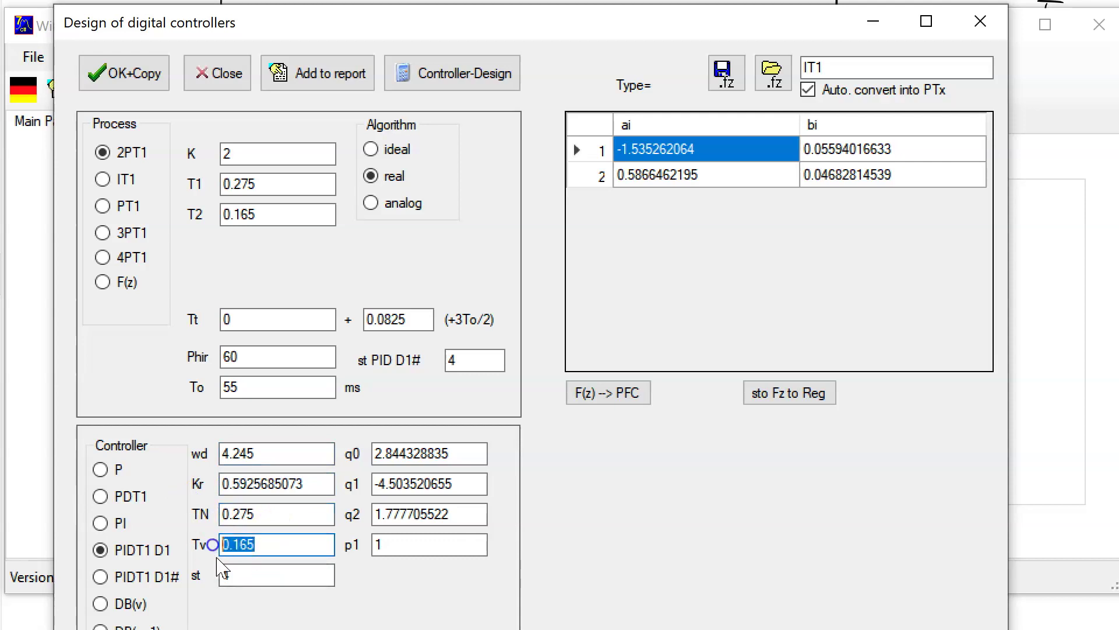
left_click(235, 576)
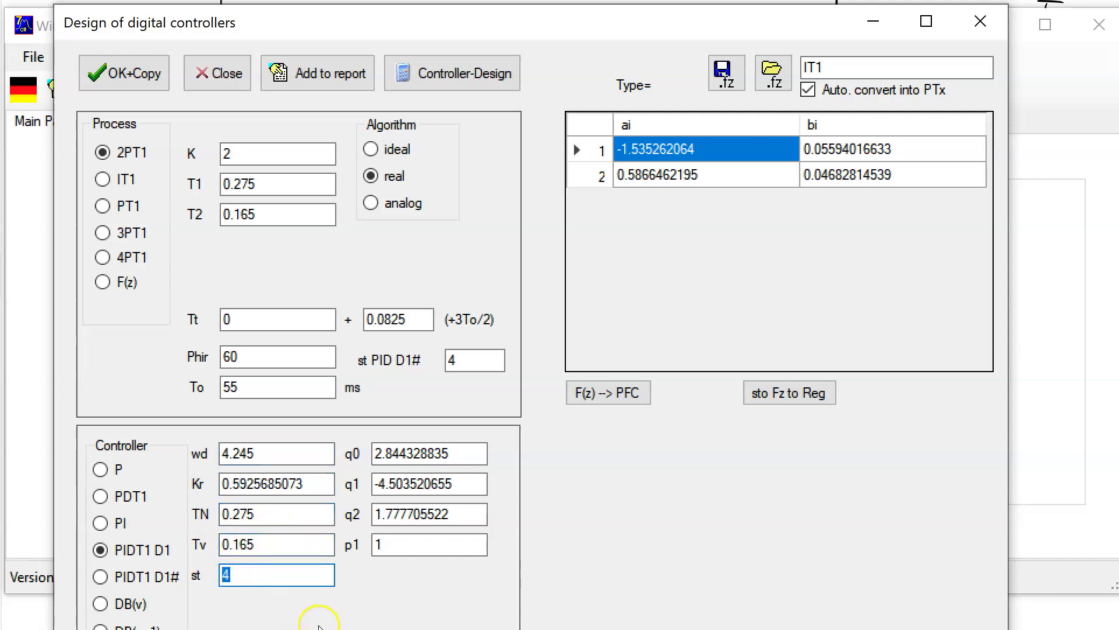
left_click_drag(459, 453, 353, 460)
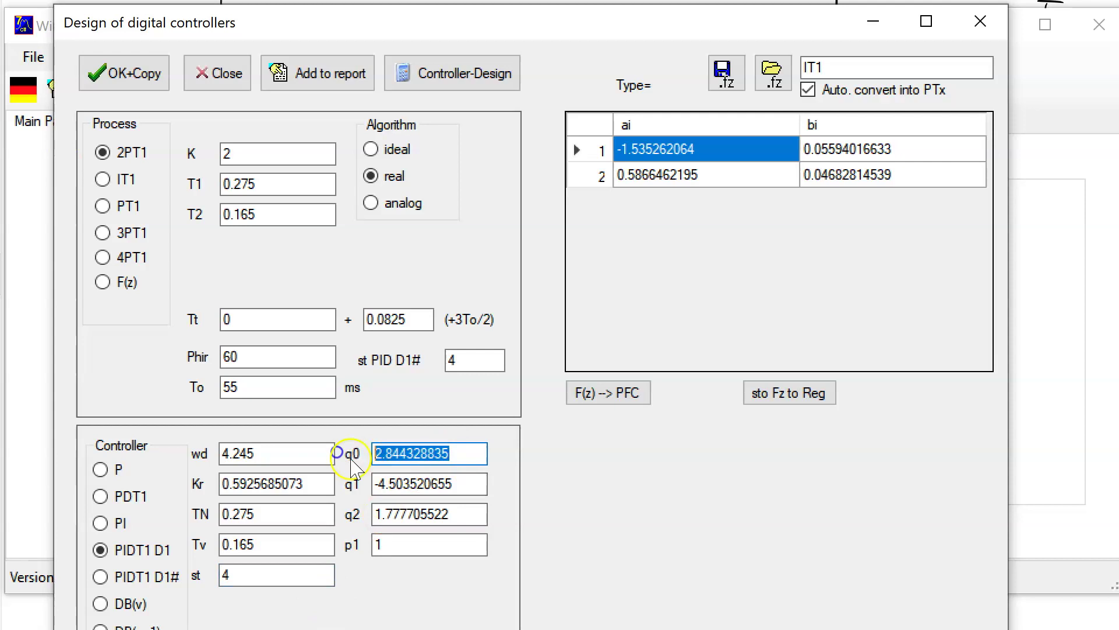
left_click_drag(465, 485, 357, 490)
left_click_drag(461, 514, 353, 516)
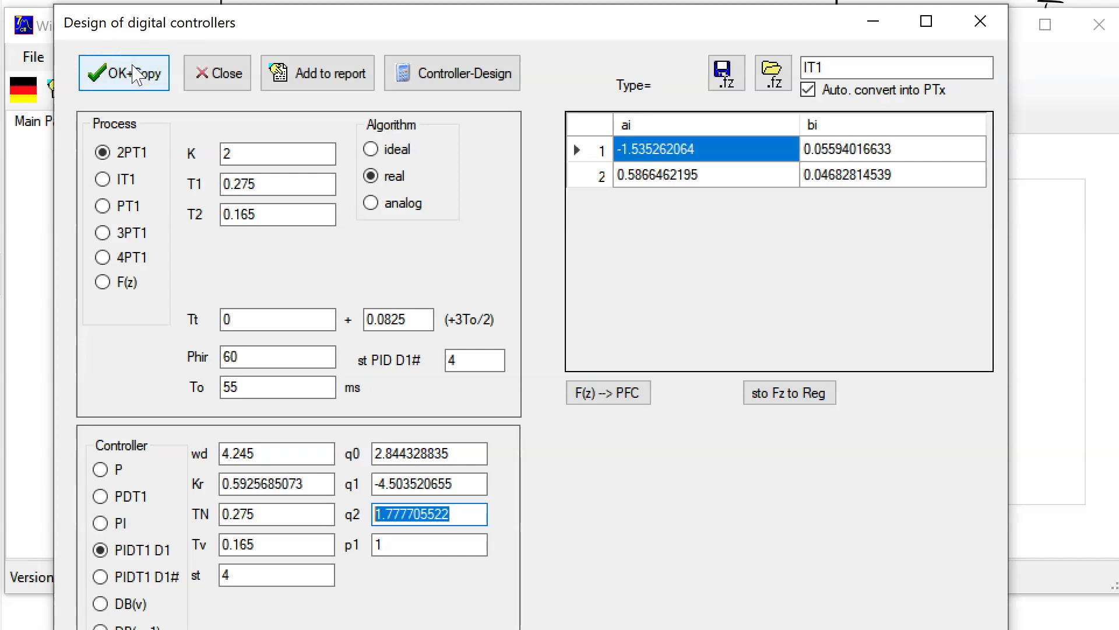
- Copy the coefficients, compare the P, PDT1 and PI designs, then return to PIDT1 D1
left_click(133, 73)
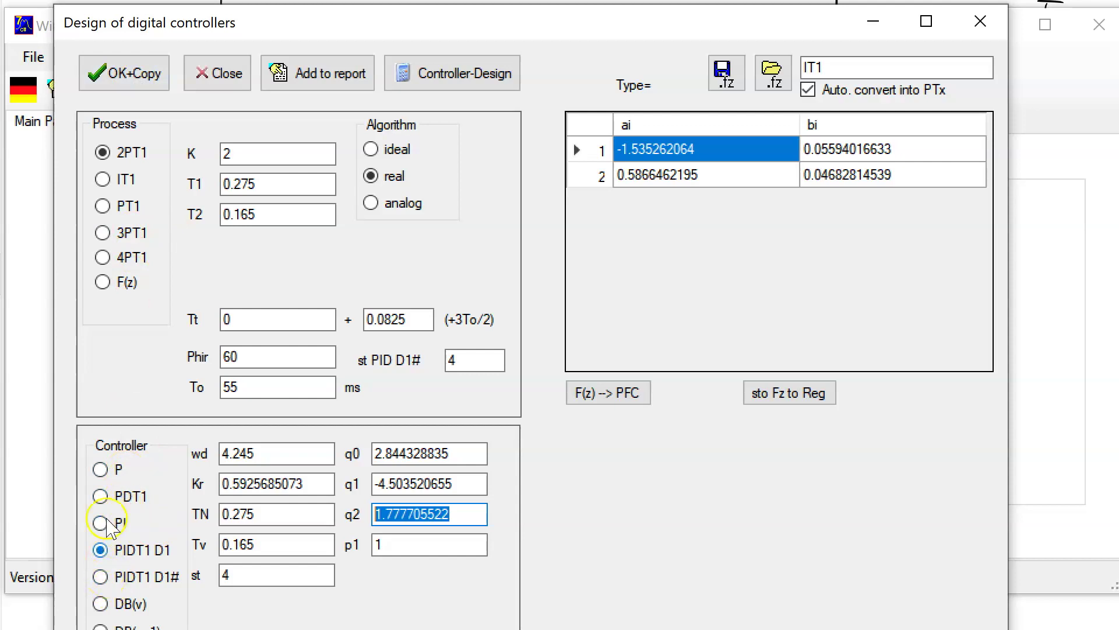
left_click(100, 469)
left_click(100, 496)
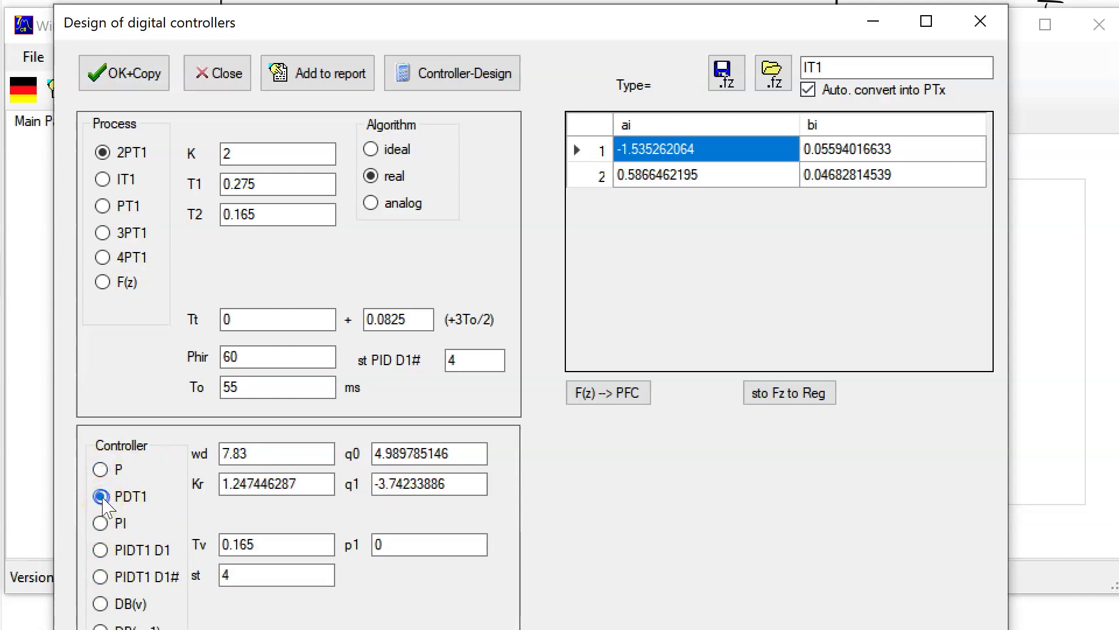
left_click(101, 523)
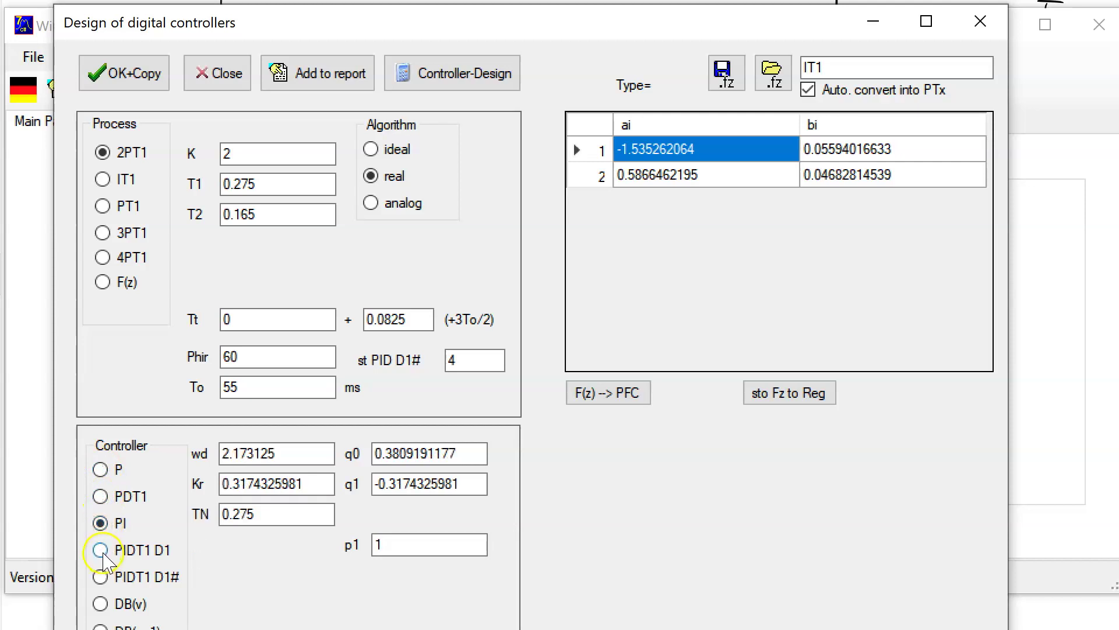
left_click(100, 550)
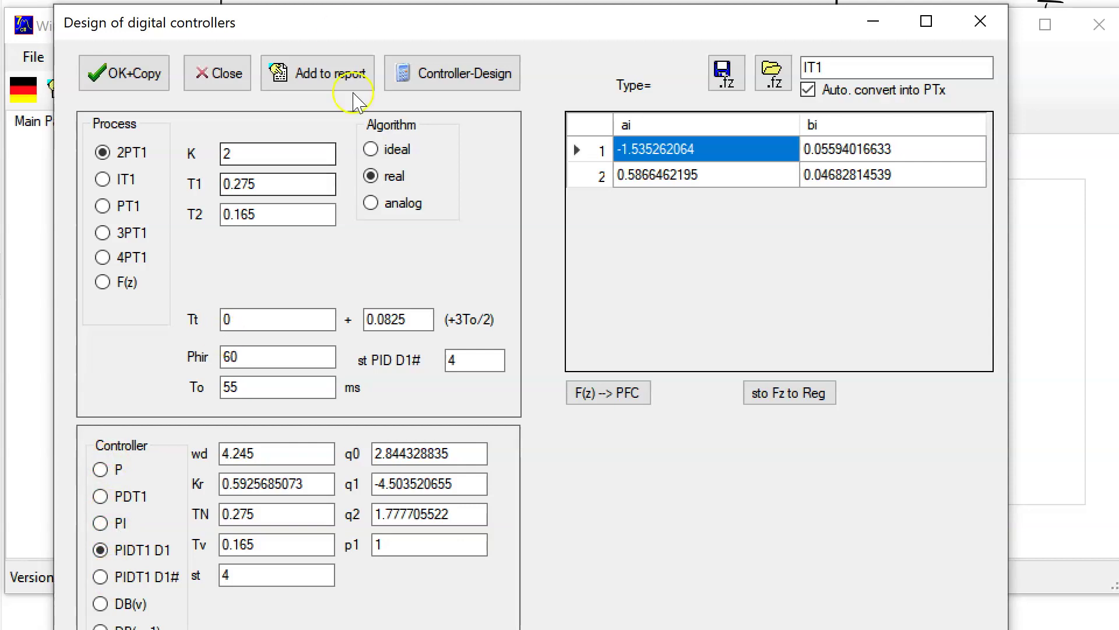
- Select PIDT1 D1#, giving q0 1.825111002, q1 -2.796923354, q2 1.066623313
left_click_drag(397, 30, 392, 0)
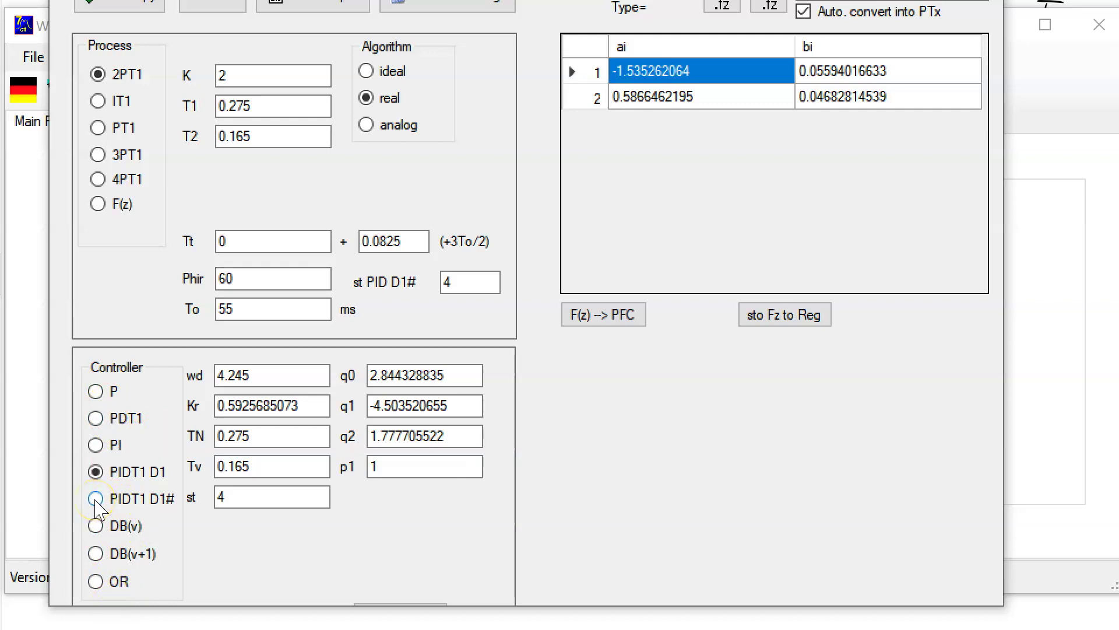
left_click(97, 500)
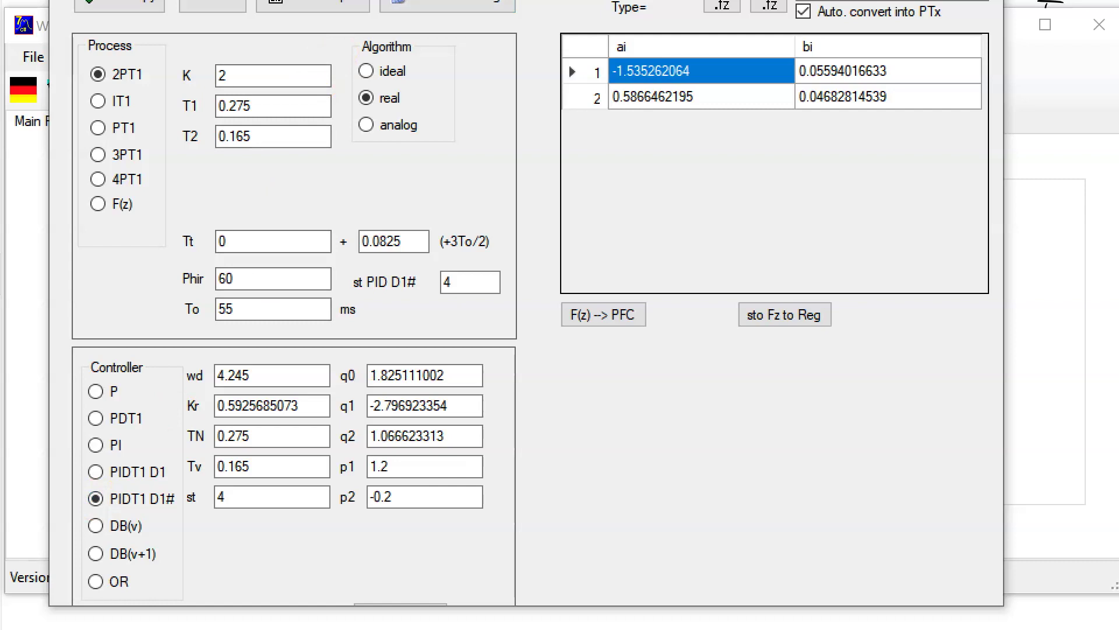
left_click_drag(430, 0, 412, 29)
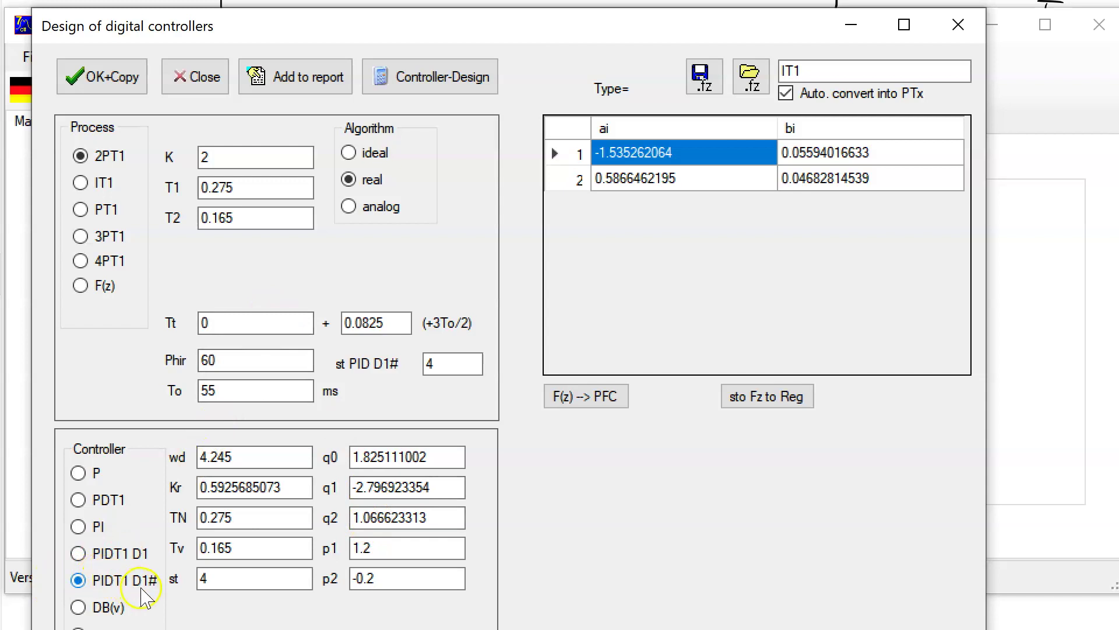
- Change the sampling time from 55 to 5 ms and recompute the controller design
left_click_drag(232, 391, 195, 401)
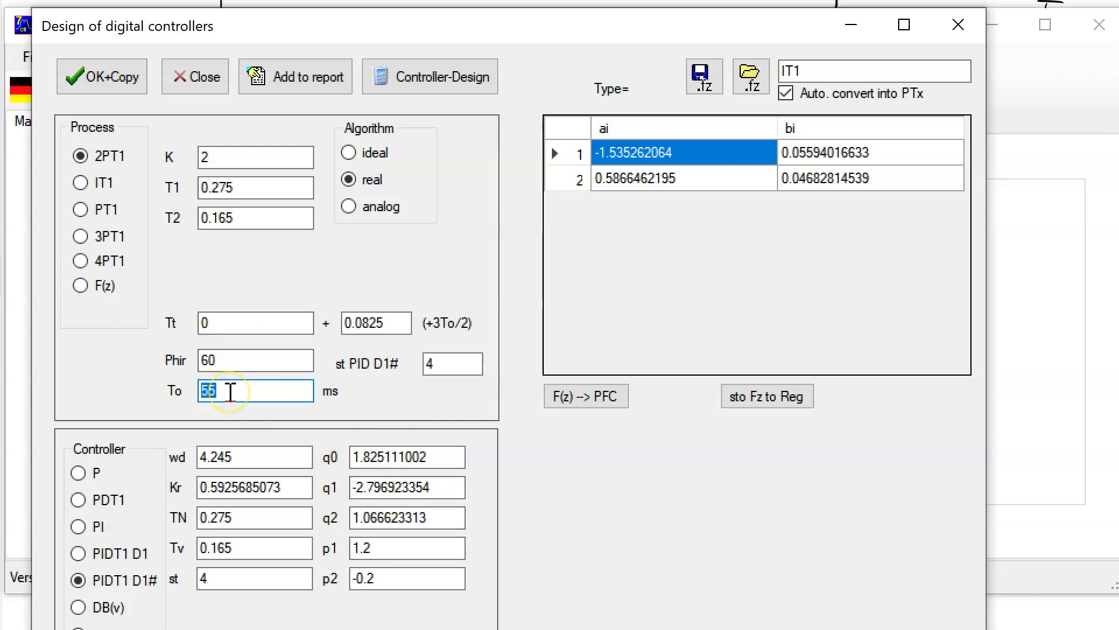
type("5")
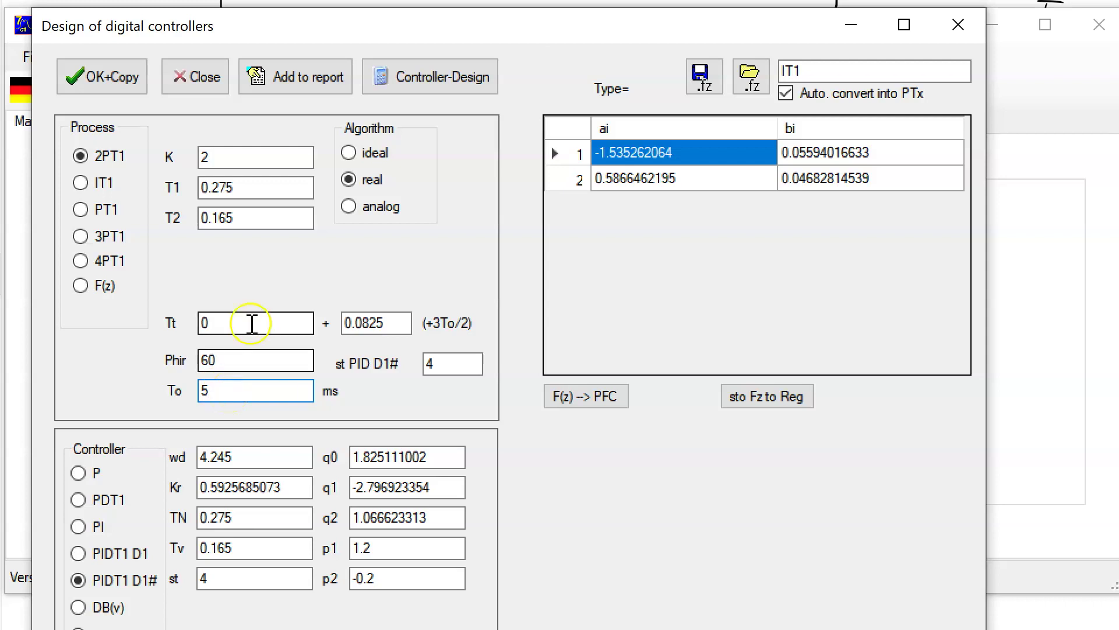
left_click(424, 78)
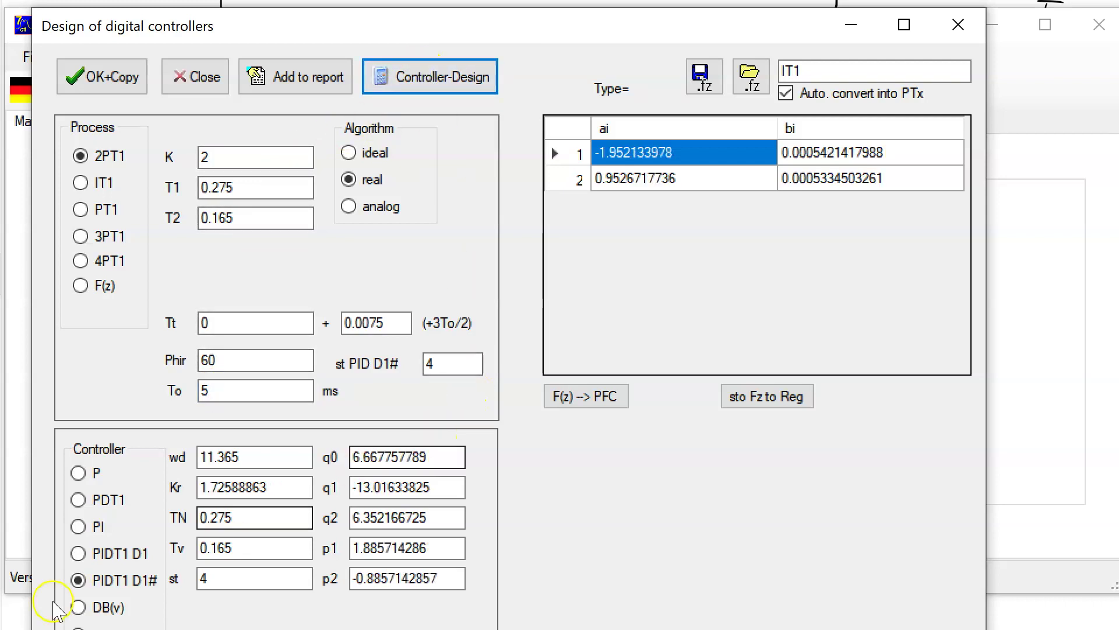
- Switch to the PIDT1 D1 controller and review its values, including gain Kr 5.984286969
left_click(78, 553)
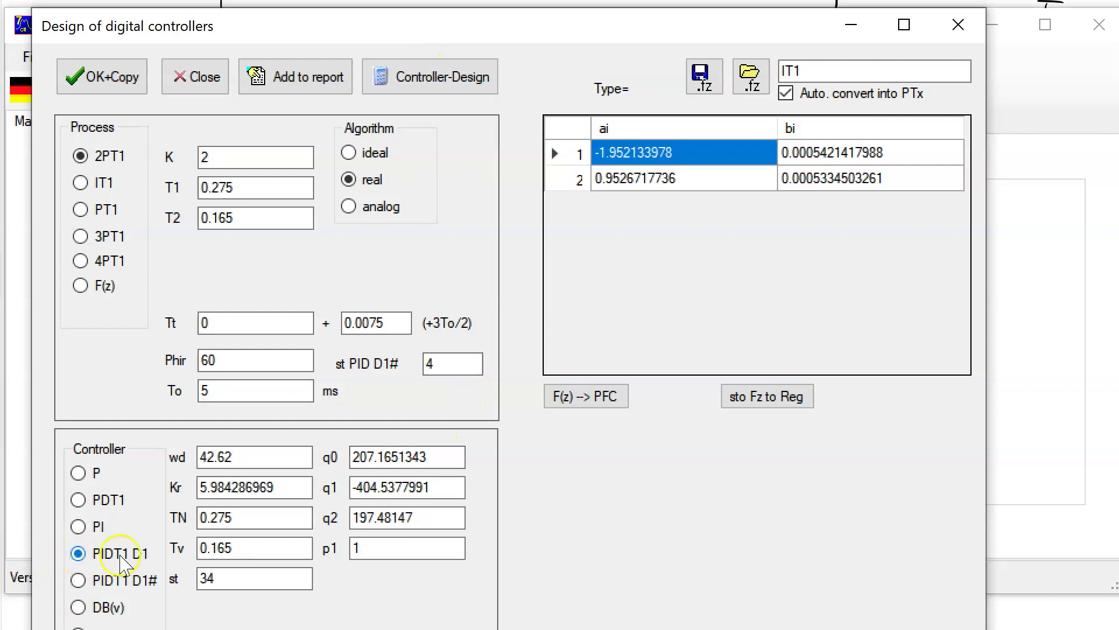
left_click(370, 457)
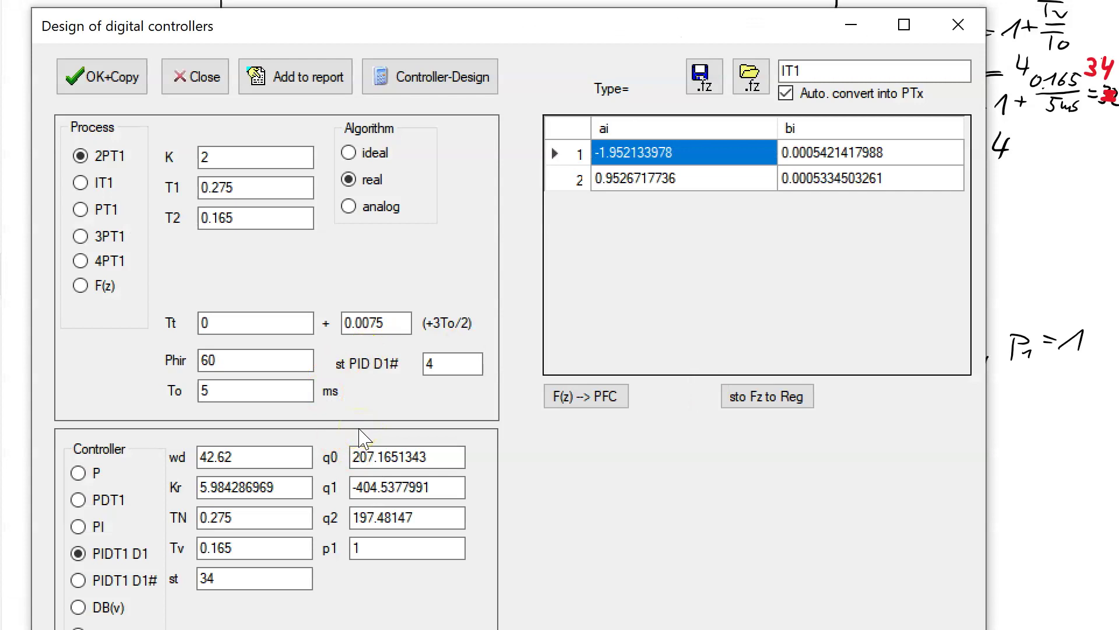
left_click(238, 389)
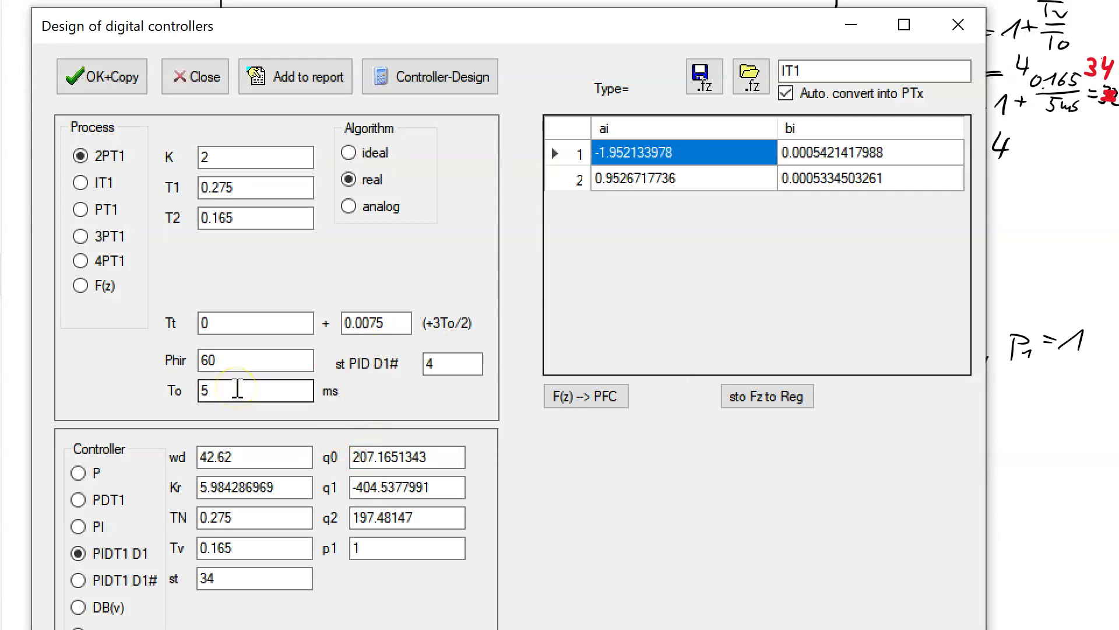
left_click(389, 323)
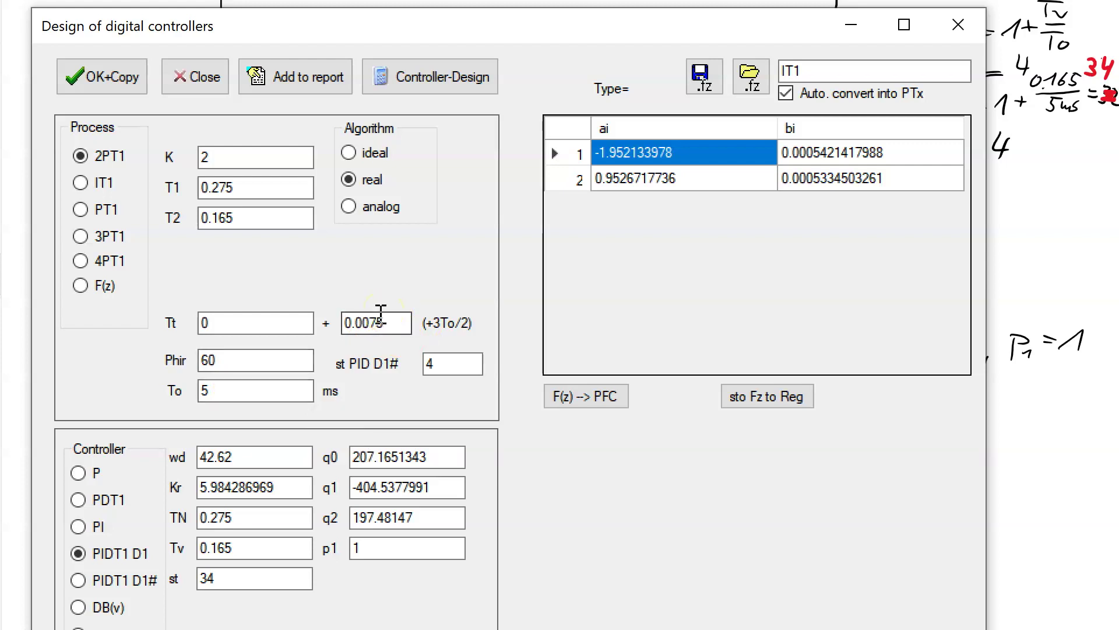
left_click(278, 486)
- Select the full controller gain value Kr 5.984286969
left_click_drag(278, 487, 185, 489)
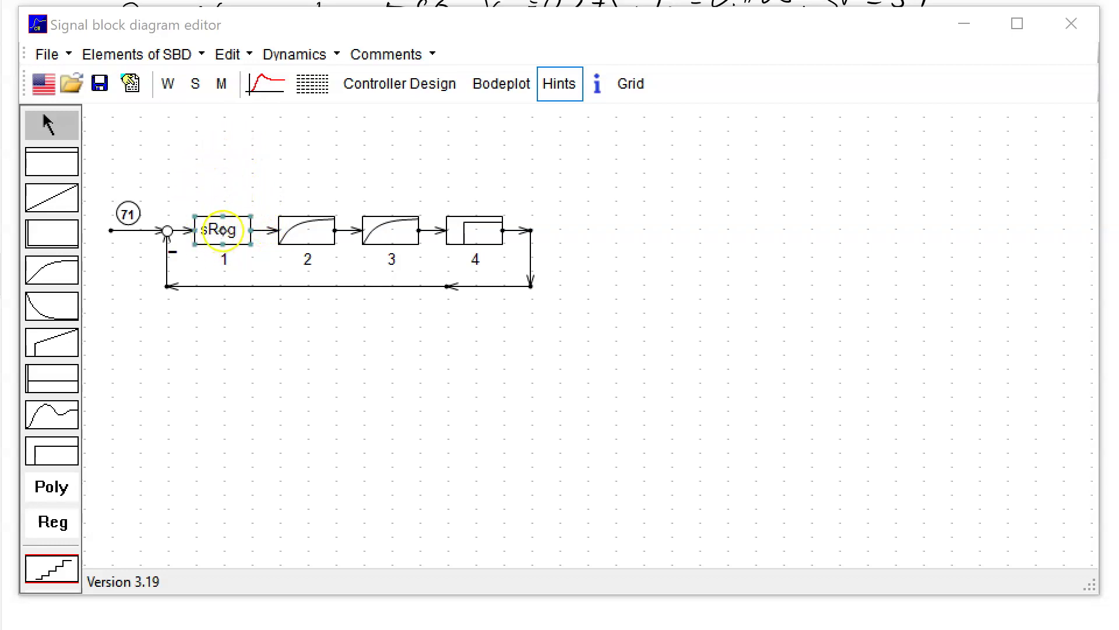
left_click(225, 230)
double_click(225, 231)
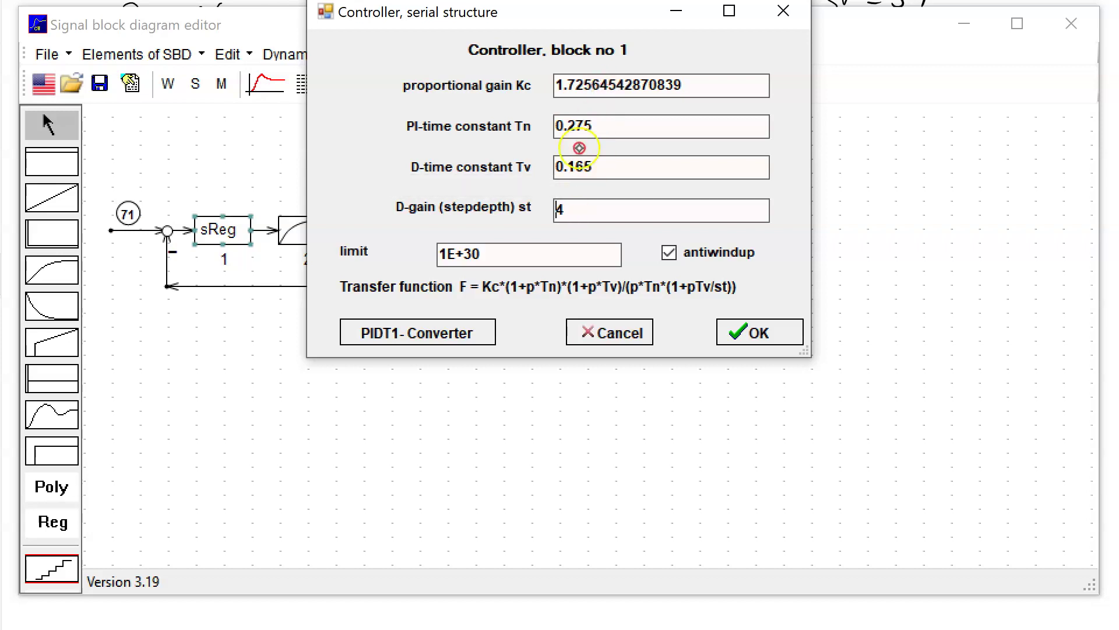
left_click(586, 86)
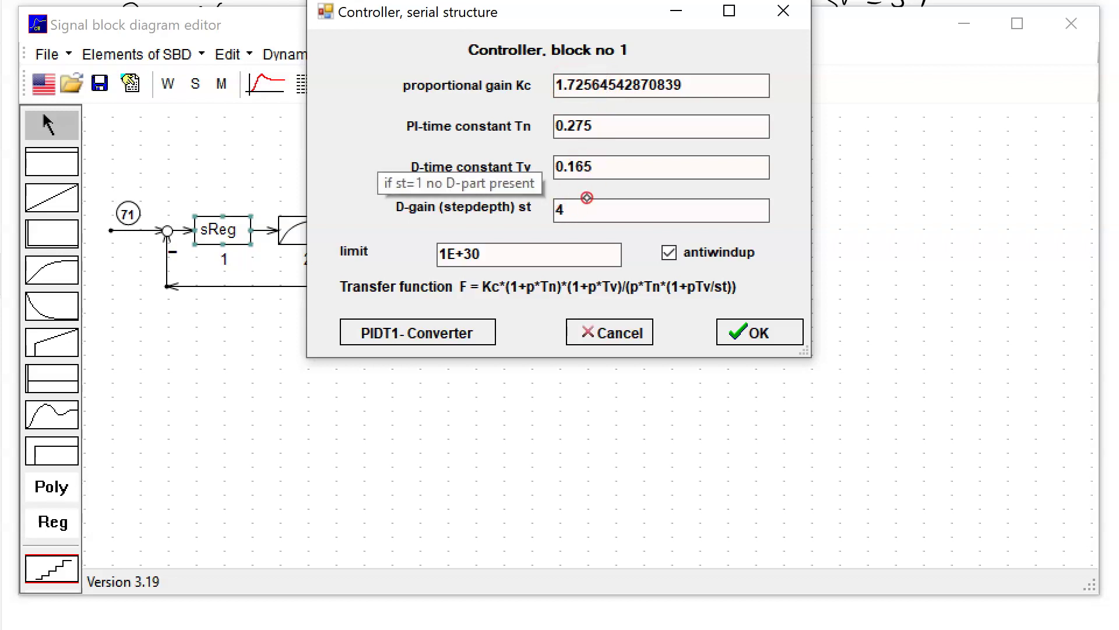
left_click(482, 333)
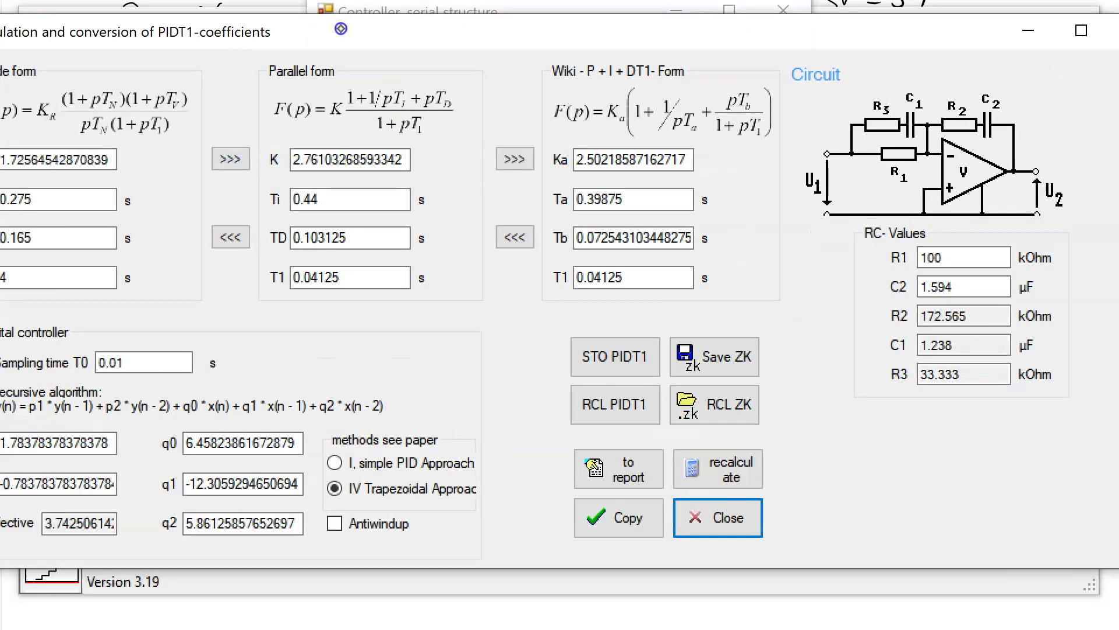
left_click_drag(341, 28, 397, 28)
left_click(185, 362)
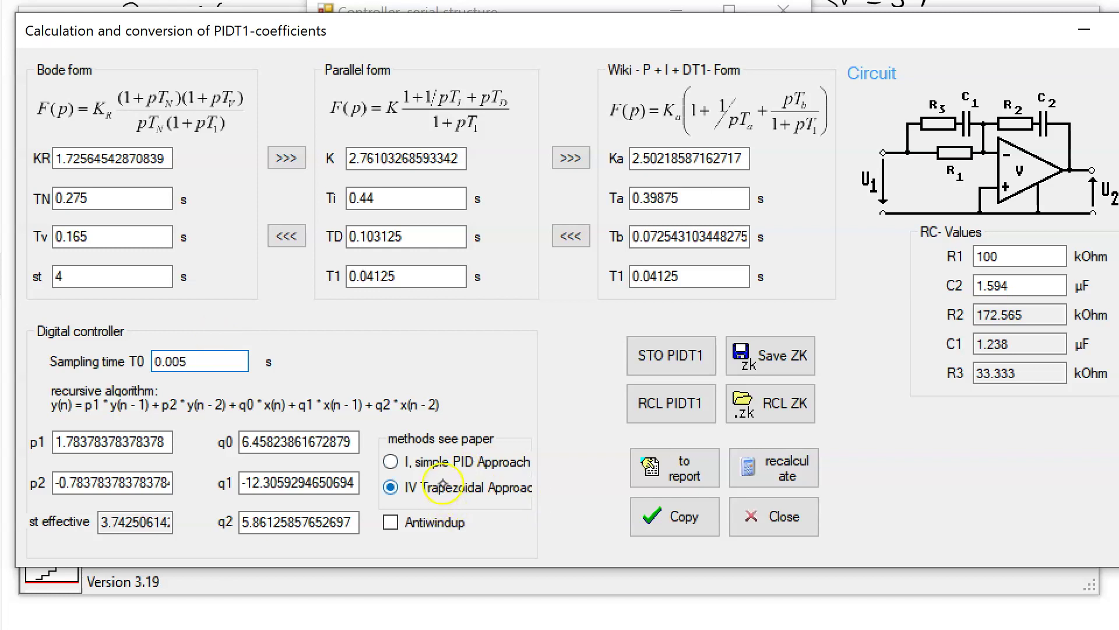
left_click(444, 464)
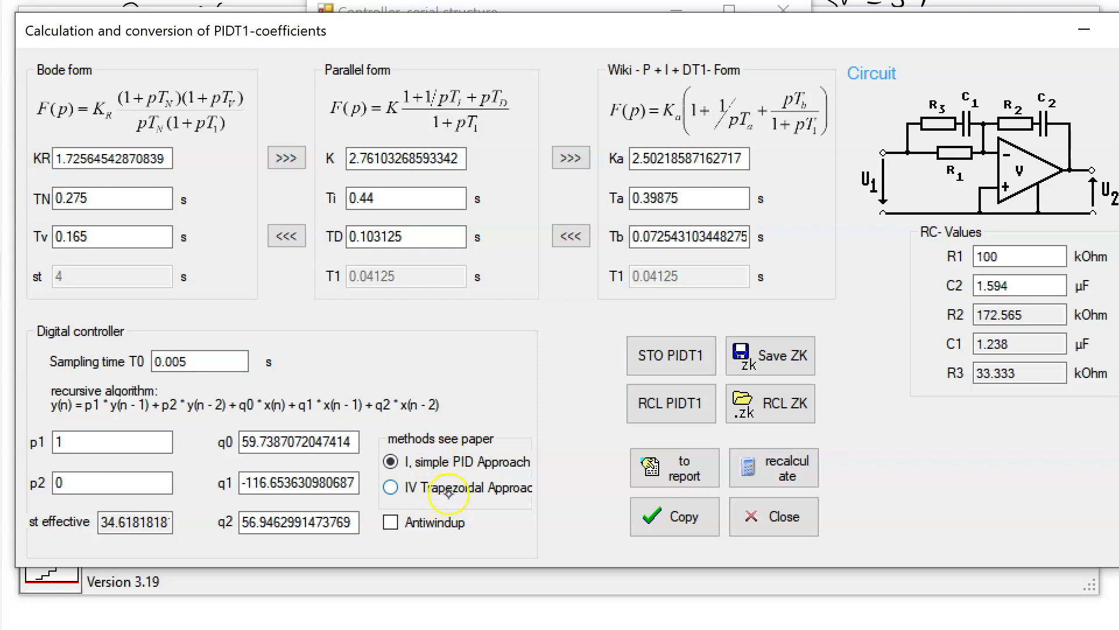
left_click(454, 484)
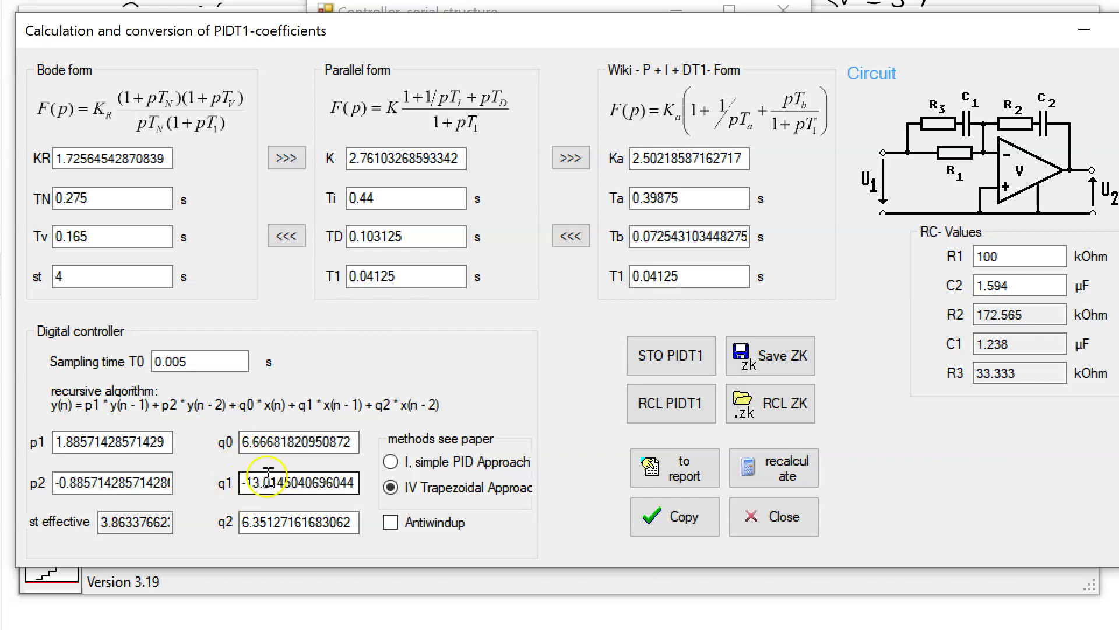
key("Escape")
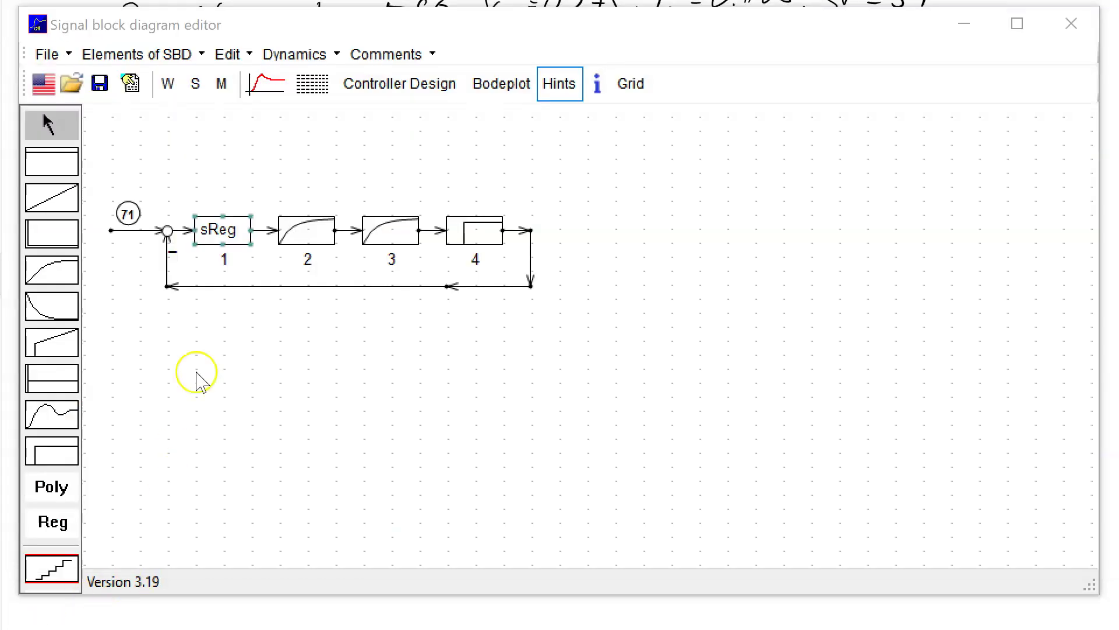
- Convert sReg's PIDT1 settings (st 34) to simple PID coefficients at 0.005 s: q0 207.137229482703
double_click(227, 230)
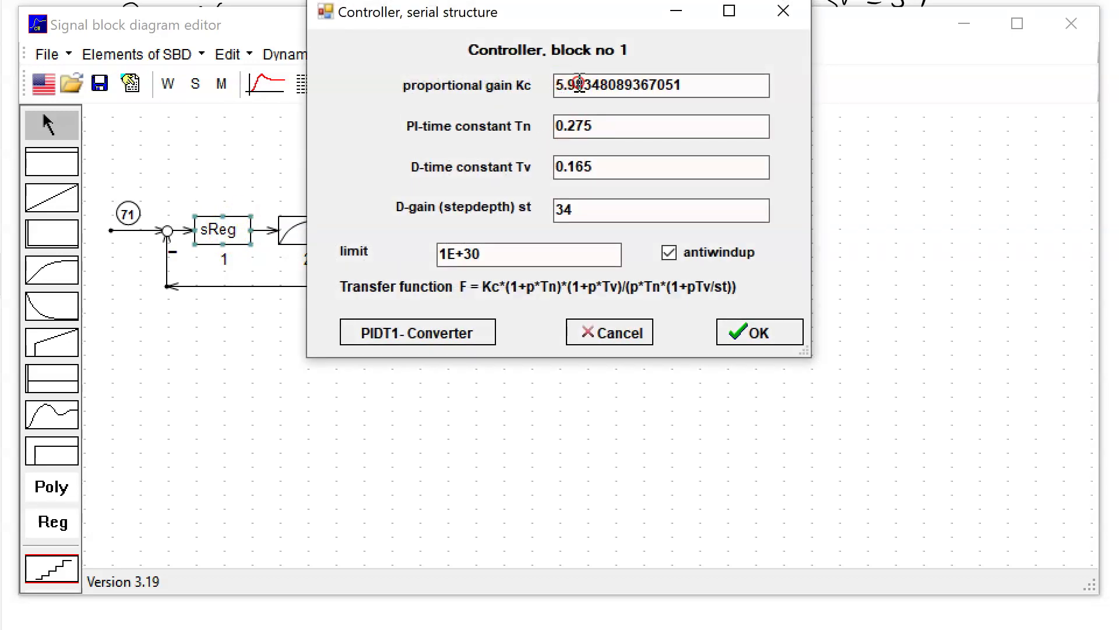
double_click(580, 218)
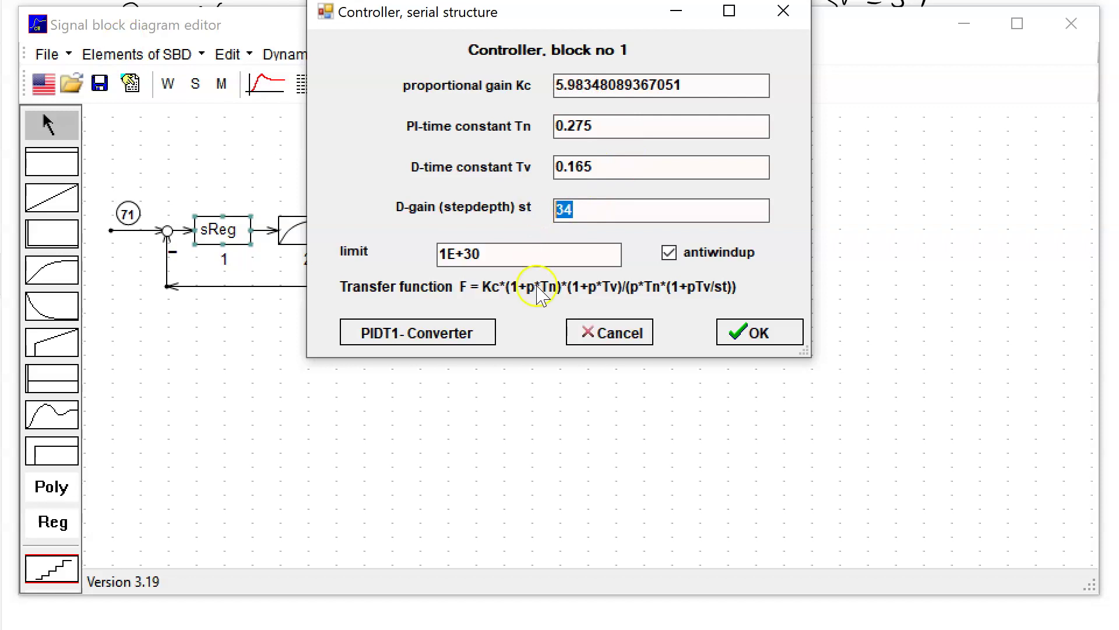
left_click(475, 338)
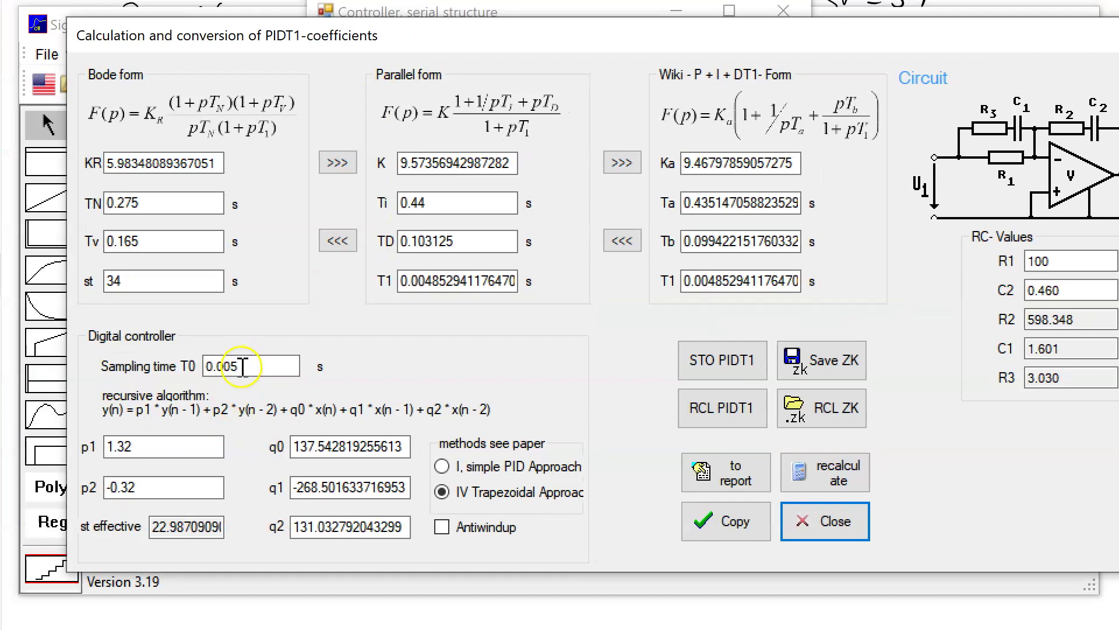
double_click(242, 366)
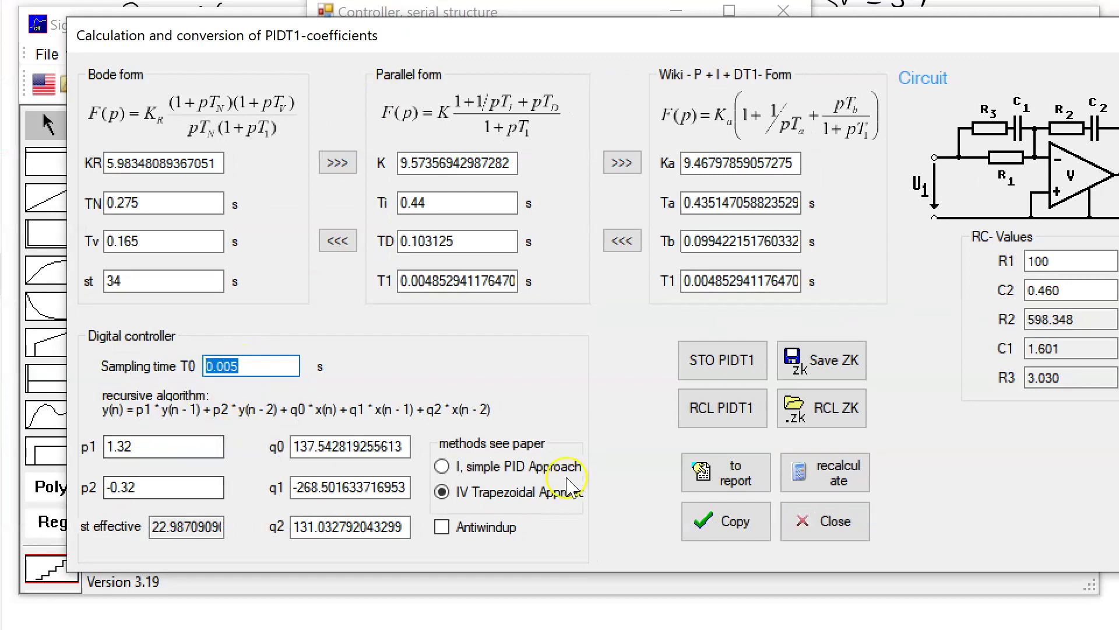
left_click(442, 466)
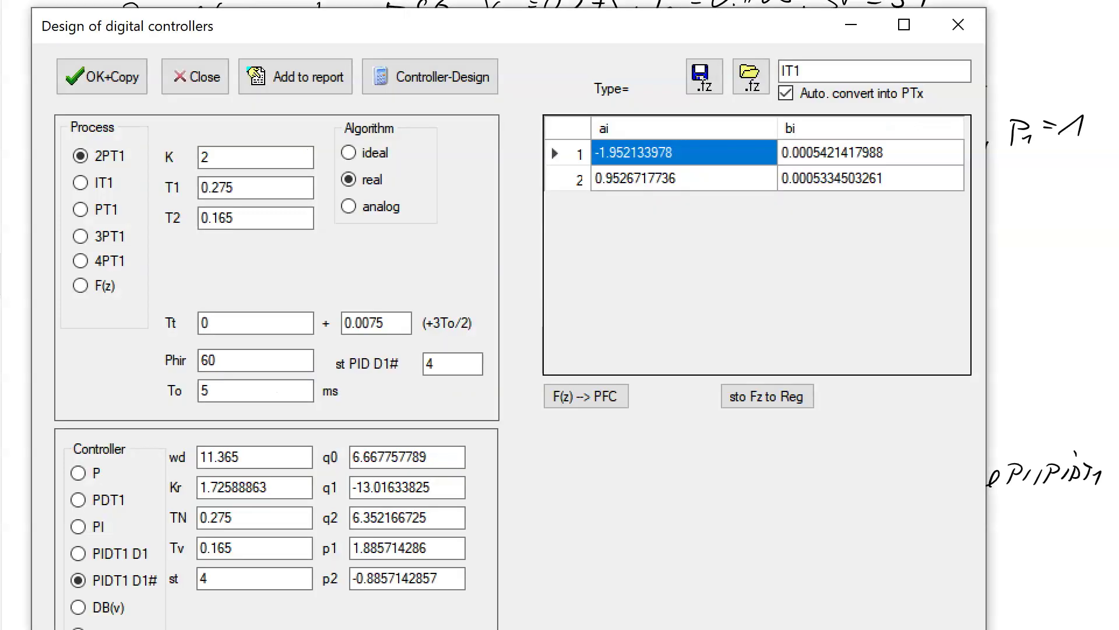
- Compare PIDT1 D1 with PIDT1 D1#, keep PIDT1 D1# and copy its coefficients with OK+Copy
left_click(78, 553)
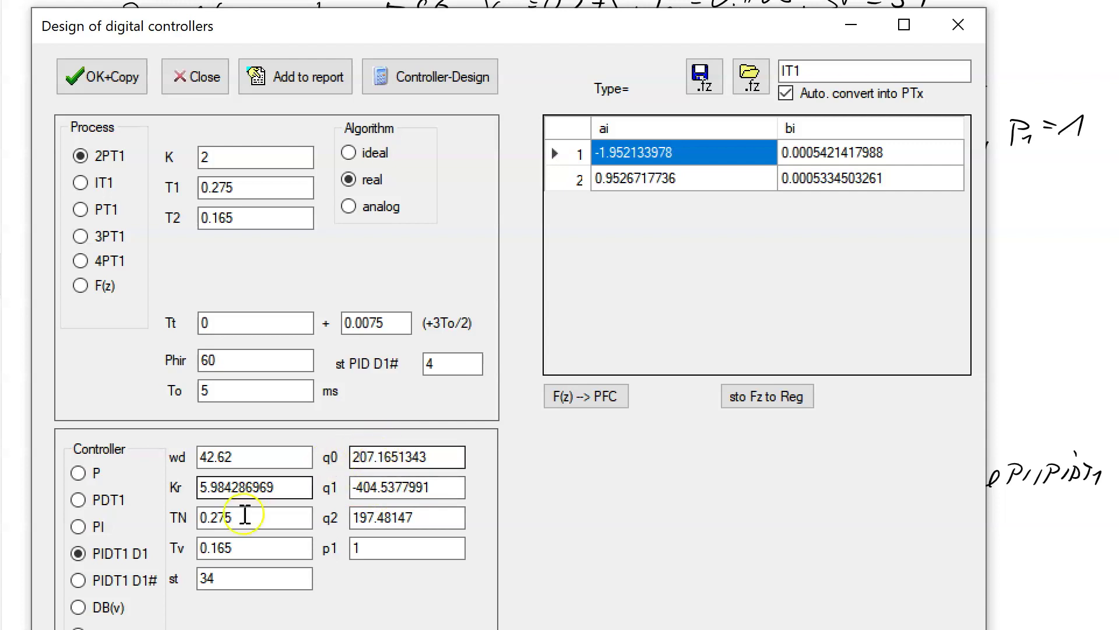
left_click(109, 583)
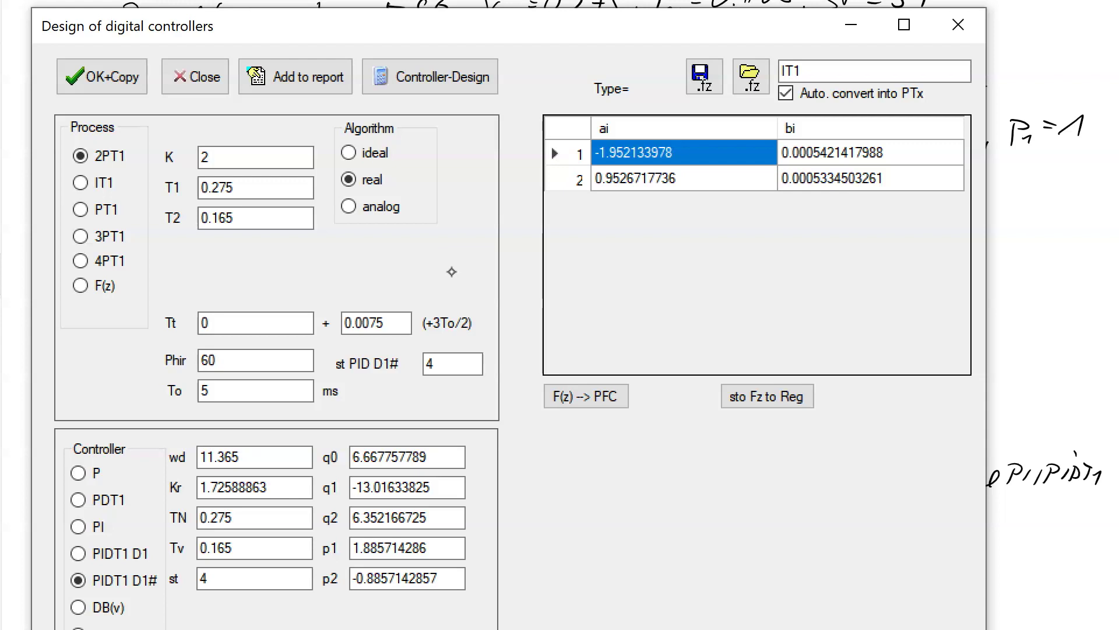
left_click(104, 76)
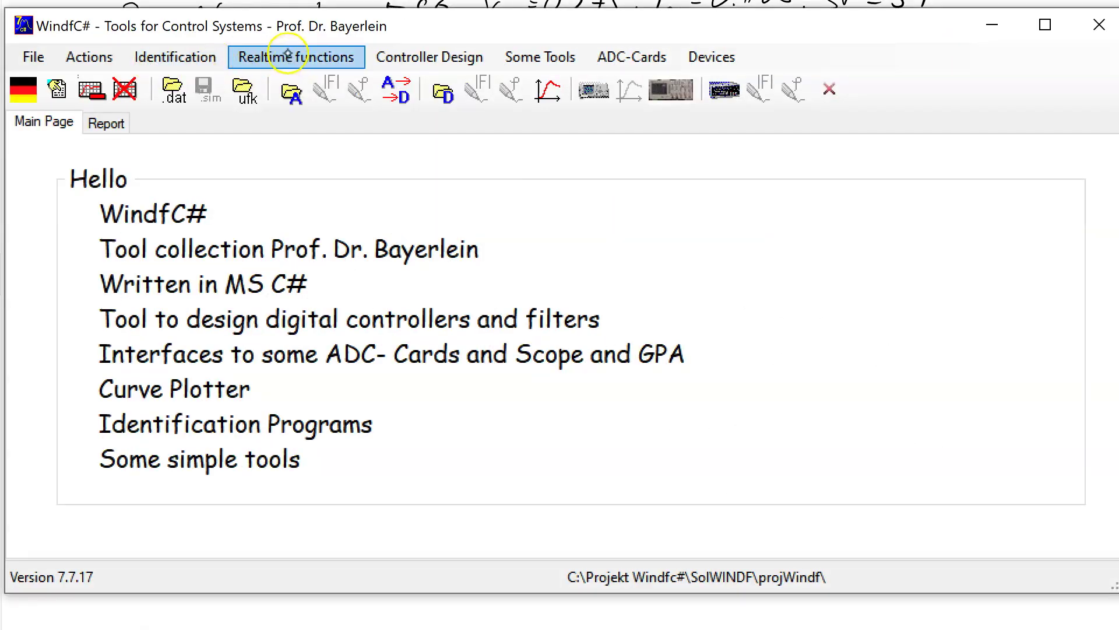
- Open the Adaptive Advanced Controller window and edit its sampling time field
left_click(292, 57)
left_click(305, 82)
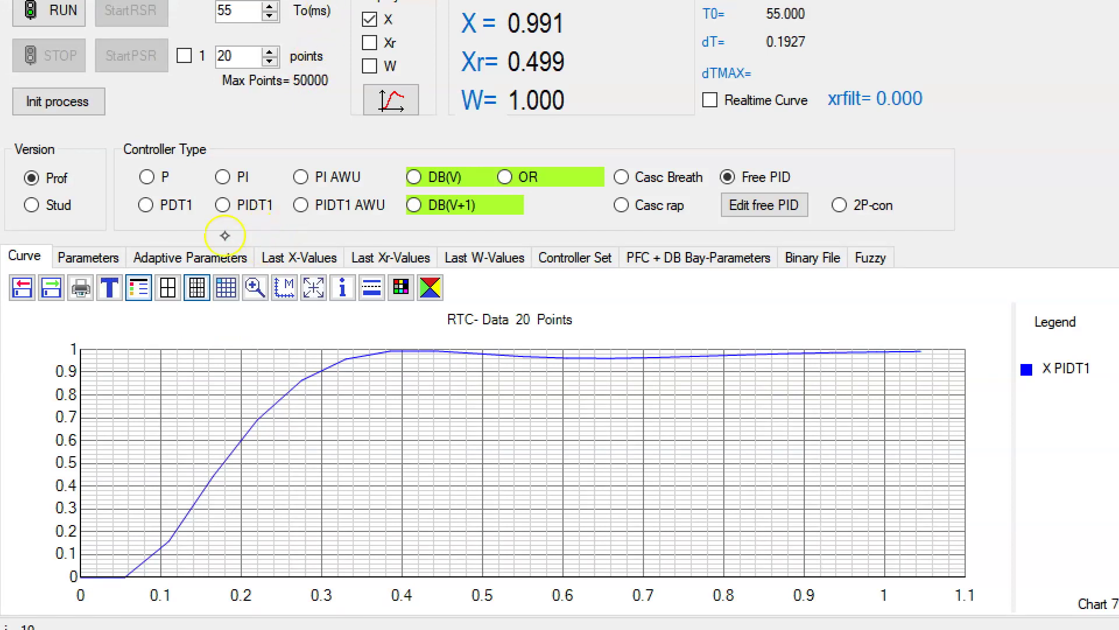
left_click(247, 13)
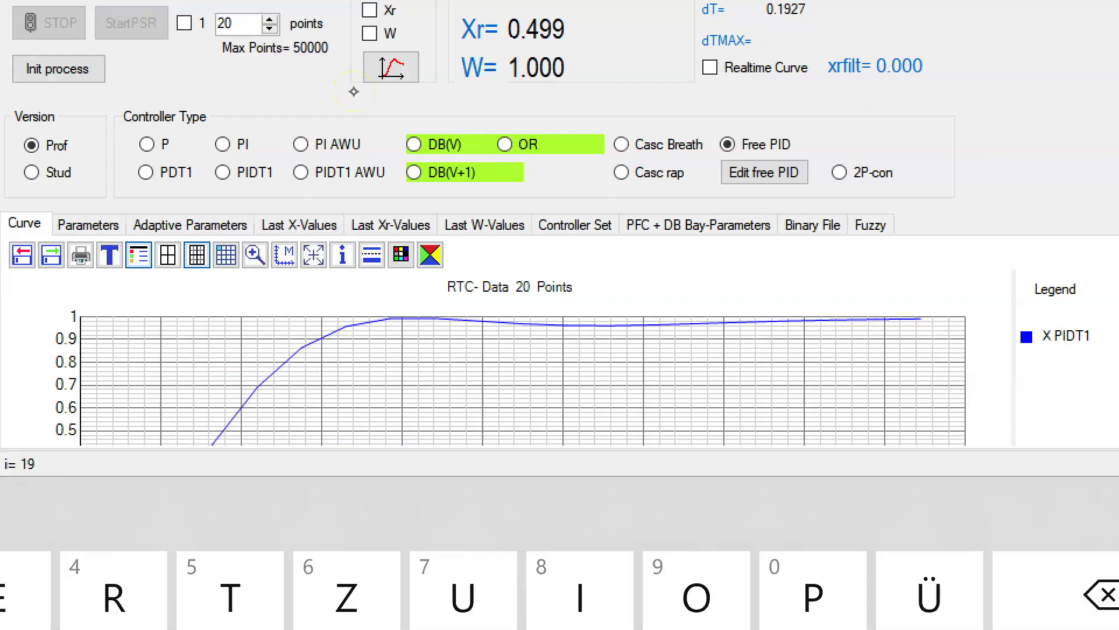
left_click(231, 592)
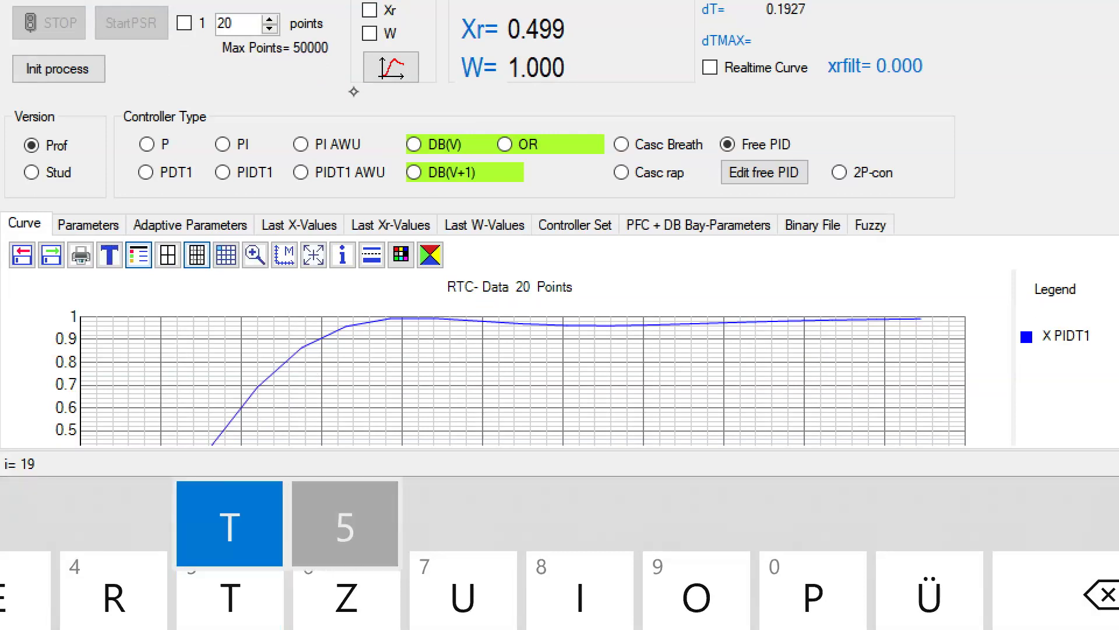
type("T")
left_click(269, 24)
- Raise the recorded points to 200 and set the controller type to PIDT1
left_click(270, 19)
left_click(271, 19)
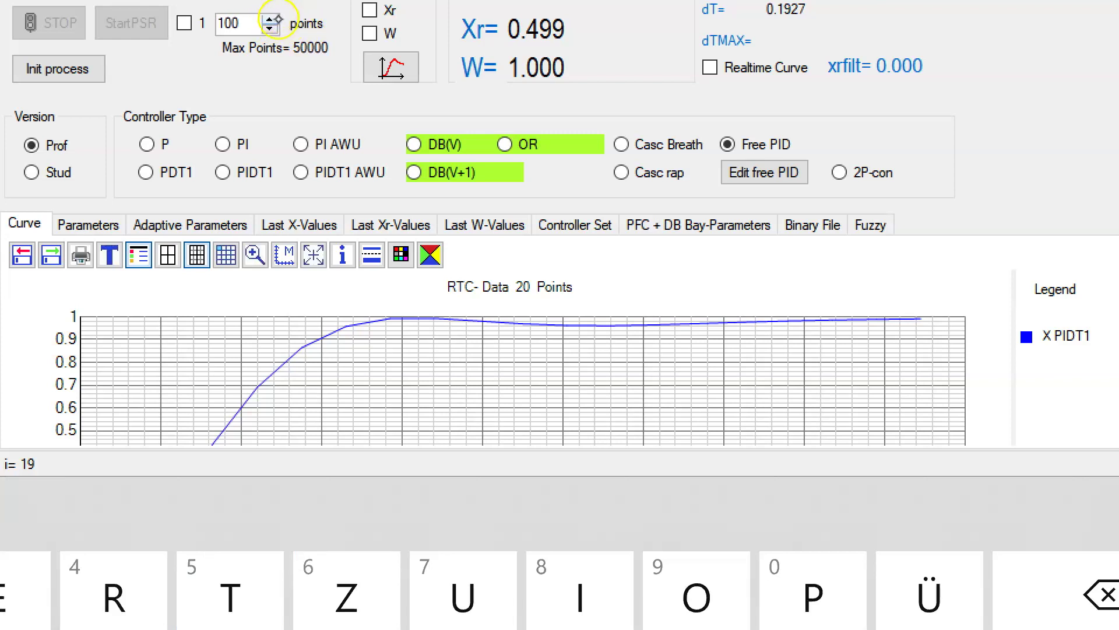
left_click(269, 19)
left_click(893, 319)
left_click(224, 171)
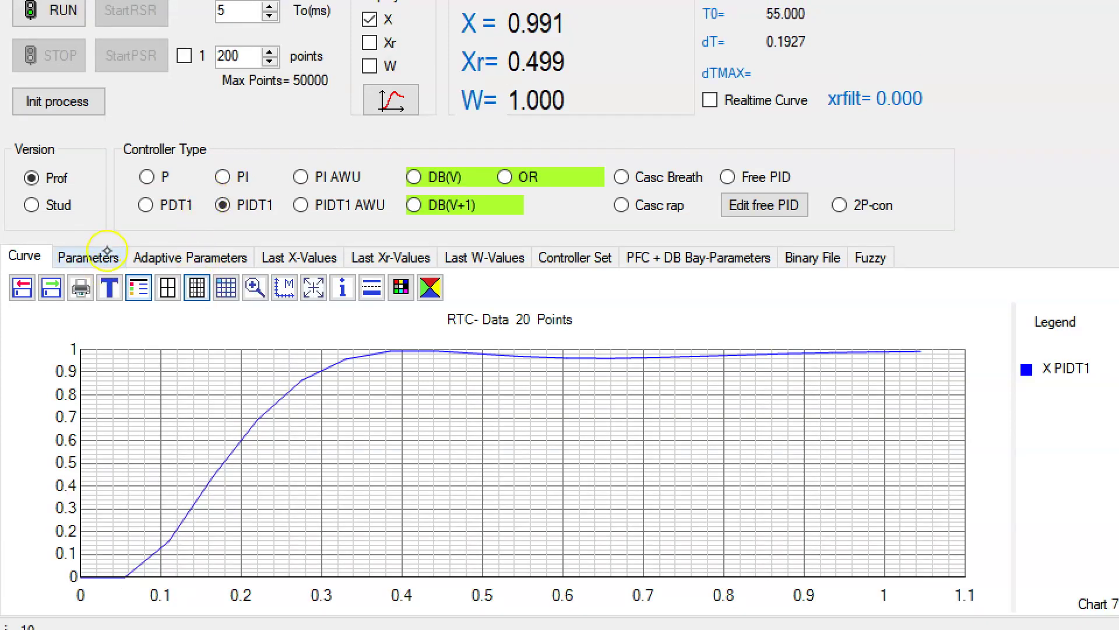
- Show the Parameters page, then run and reinitialise the process so runtime values read zero
left_click(96, 257)
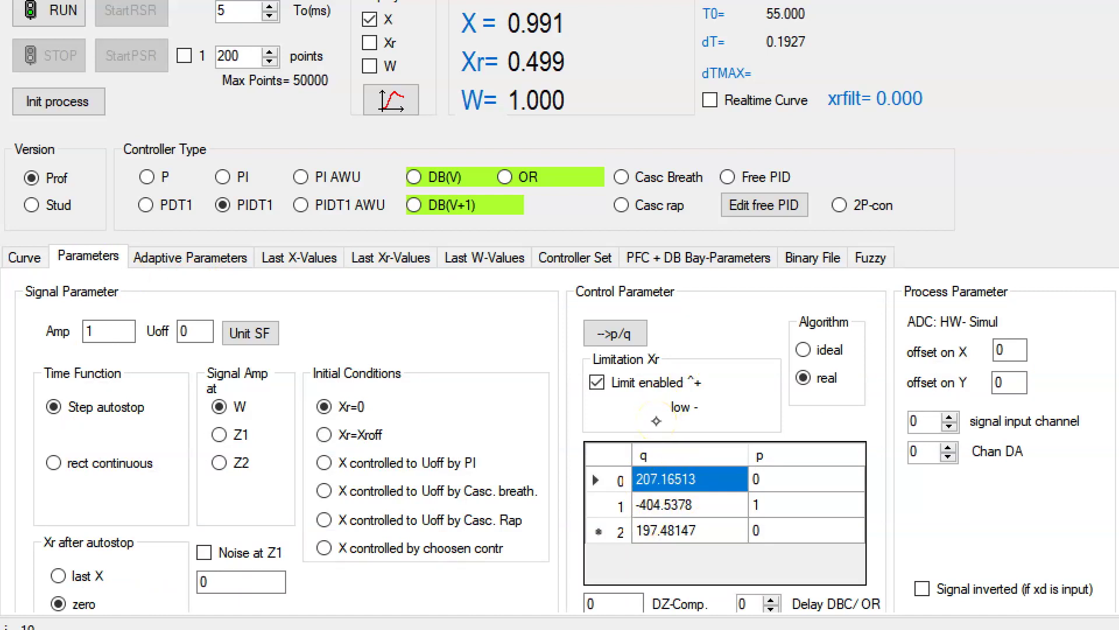
left_click(62, 16)
left_click(56, 100)
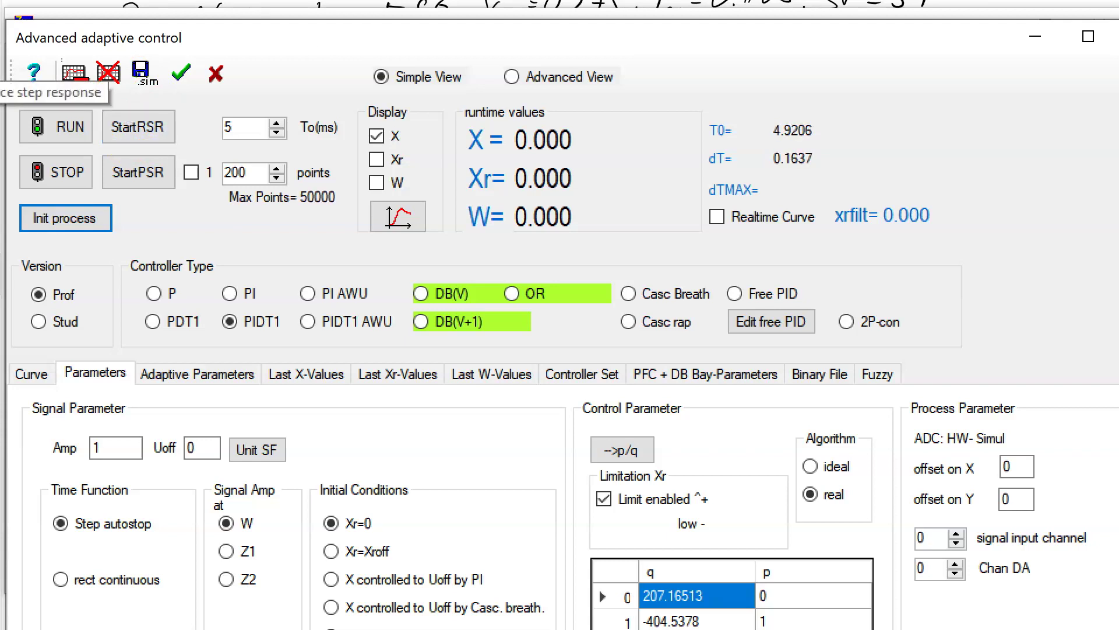
- Recalculate the 2PT1 process F(z) for To = 5 ms in the Hardware Simulator, then close it
key("alt+Tab")
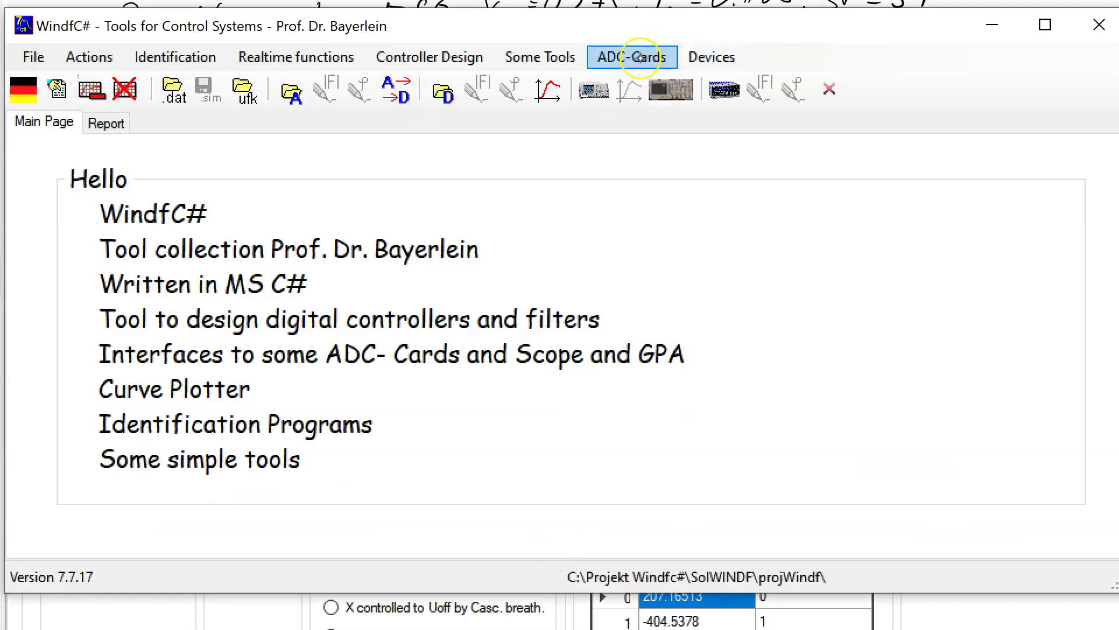
left_click(632, 57)
left_click(659, 133)
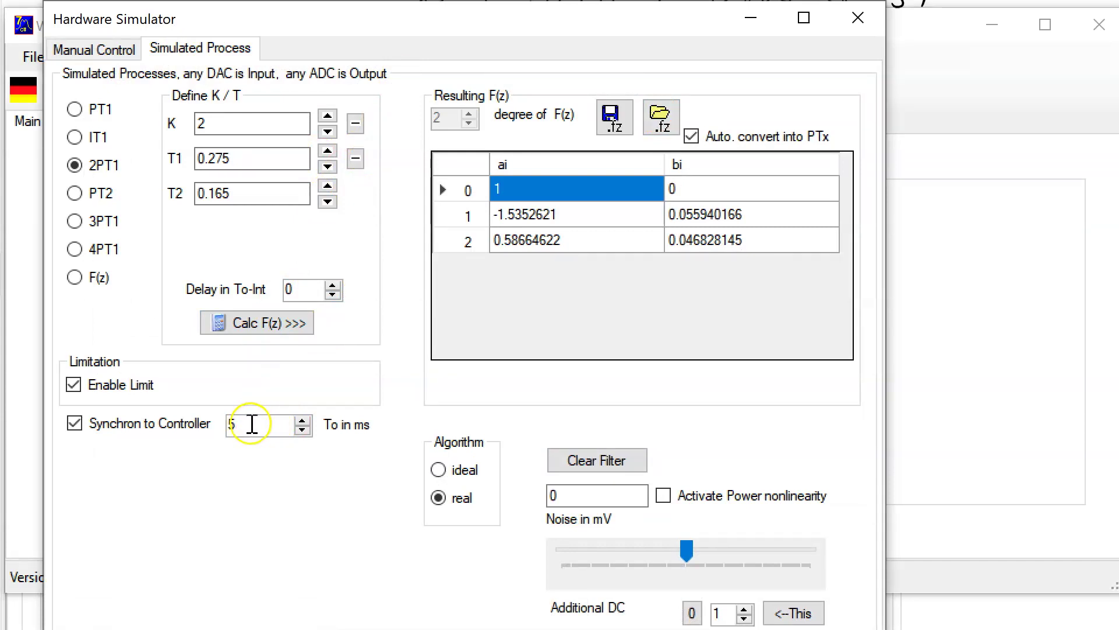
left_click(251, 320)
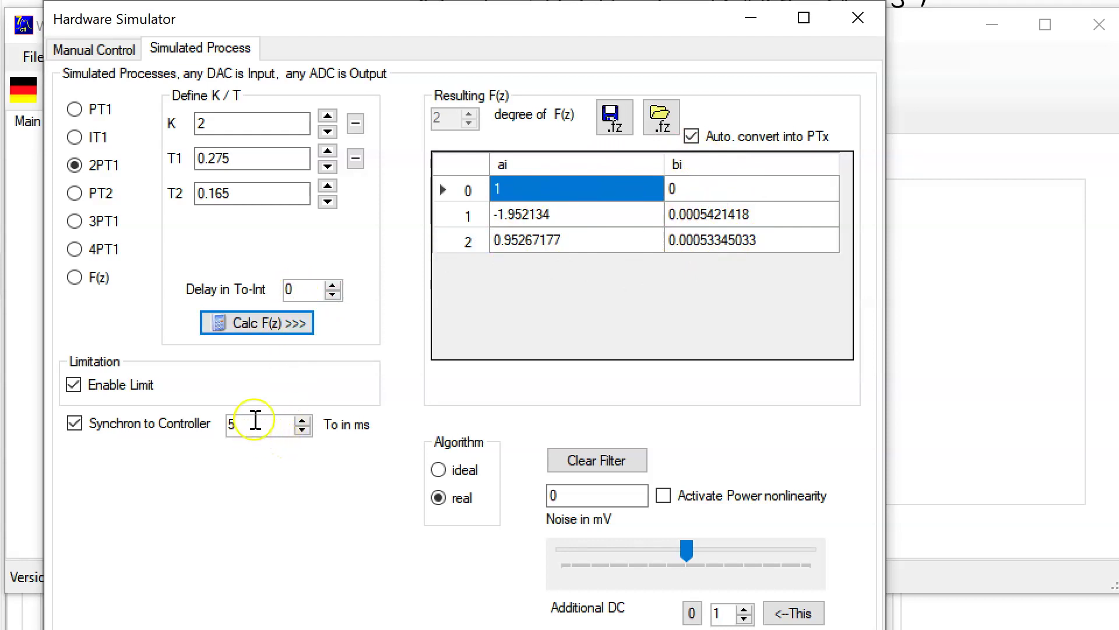
left_click(260, 320)
left_click(857, 17)
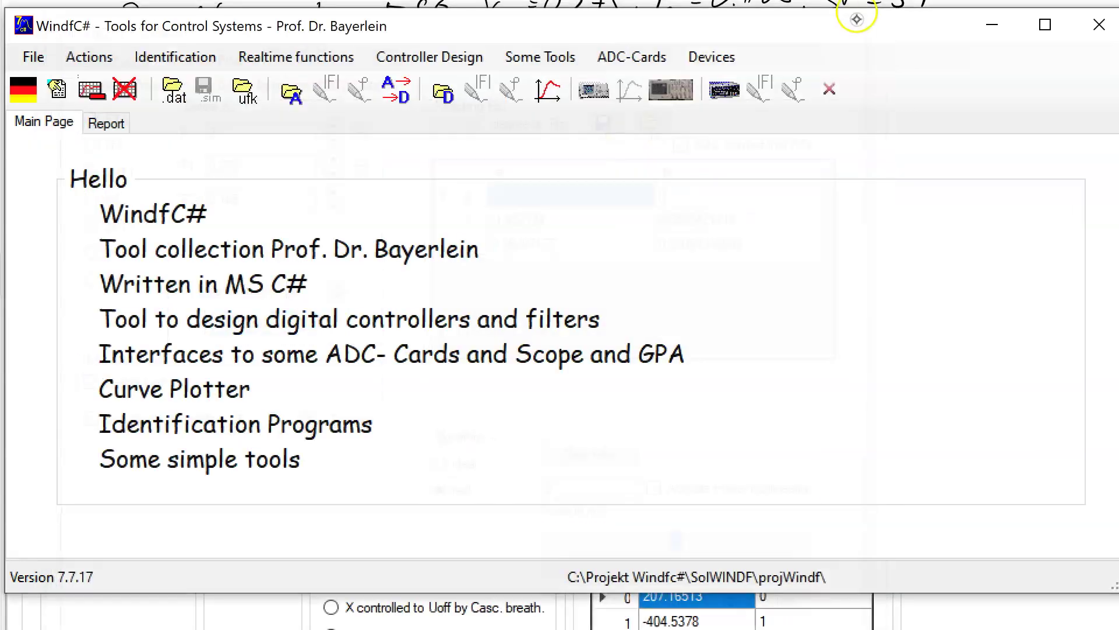
- Open Advanced adaptive control and record a new PIDT1 step response with StartRSR
left_click(296, 57)
left_click(313, 83)
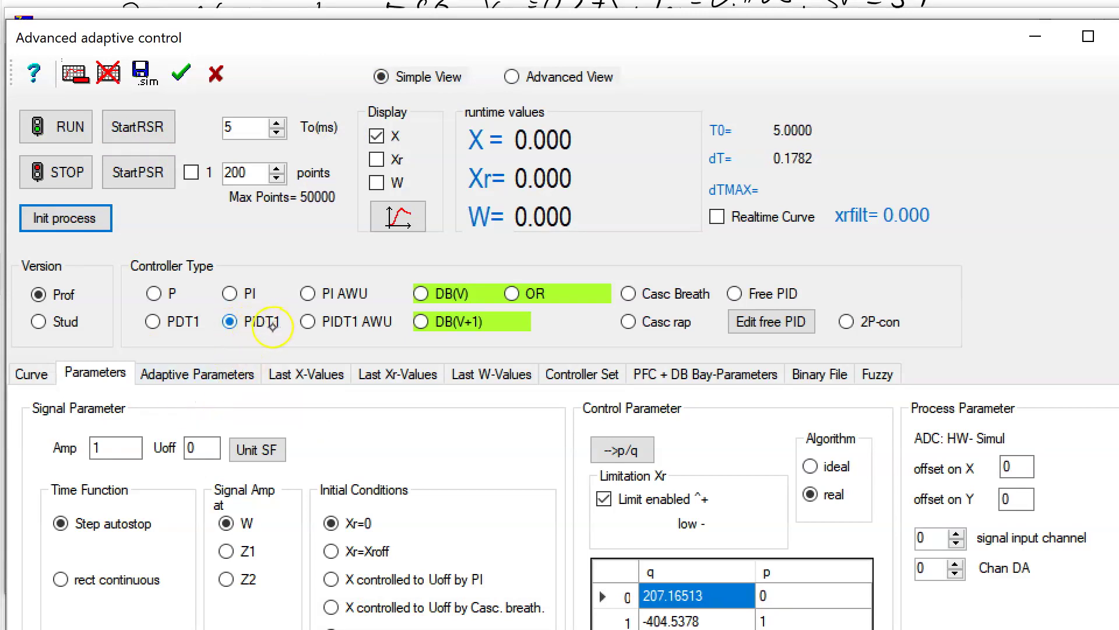
left_click(174, 120)
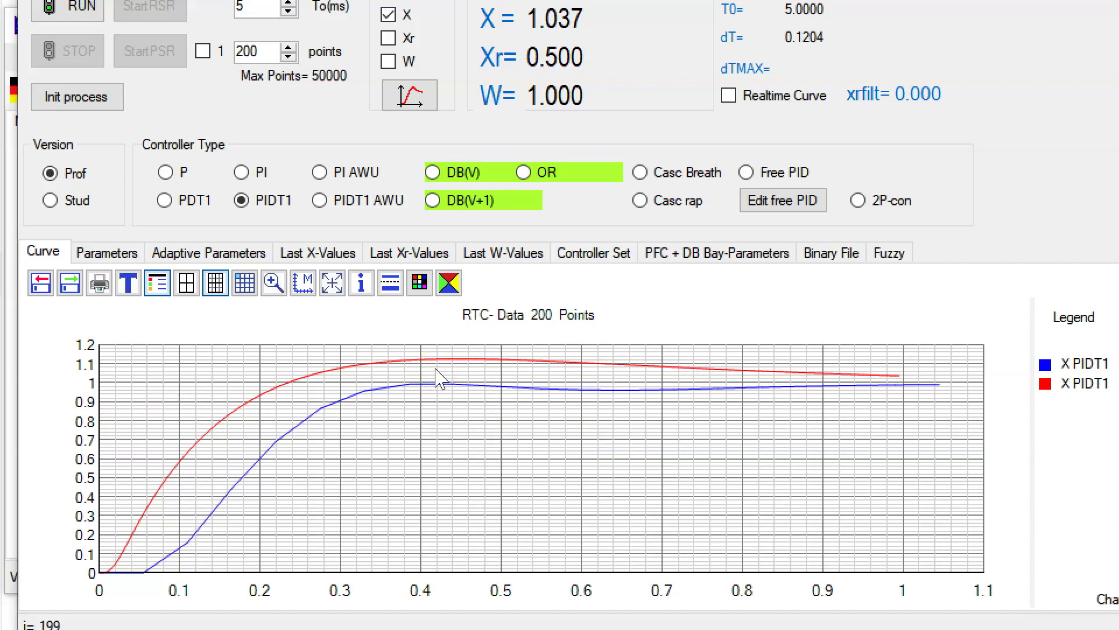
- Show the controller parameters and select the step amplitude value
left_click(119, 256)
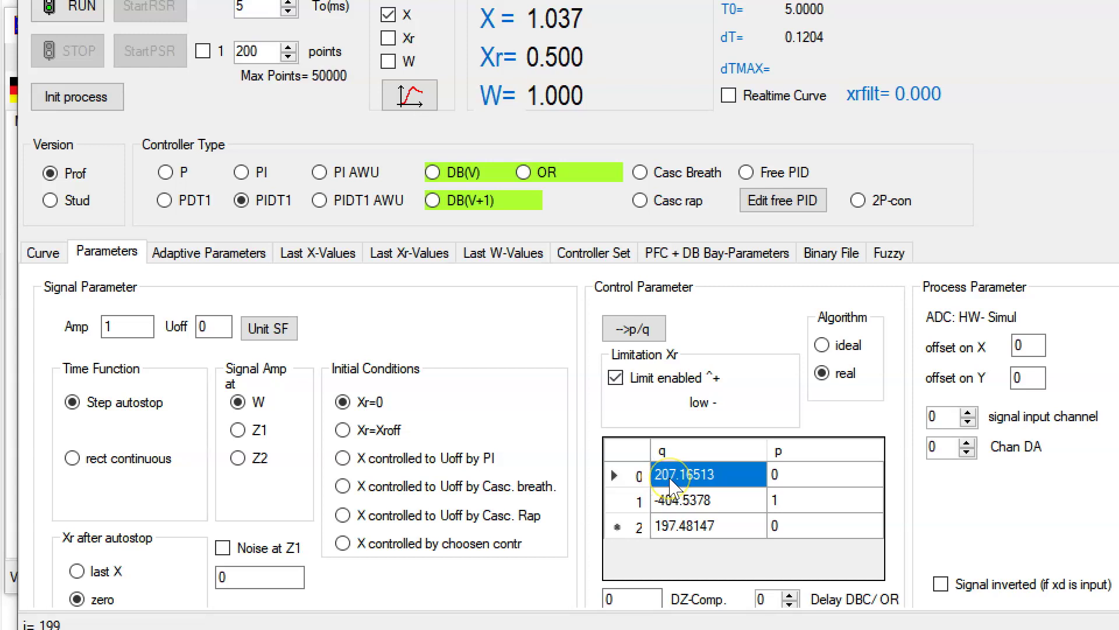
left_click(119, 327)
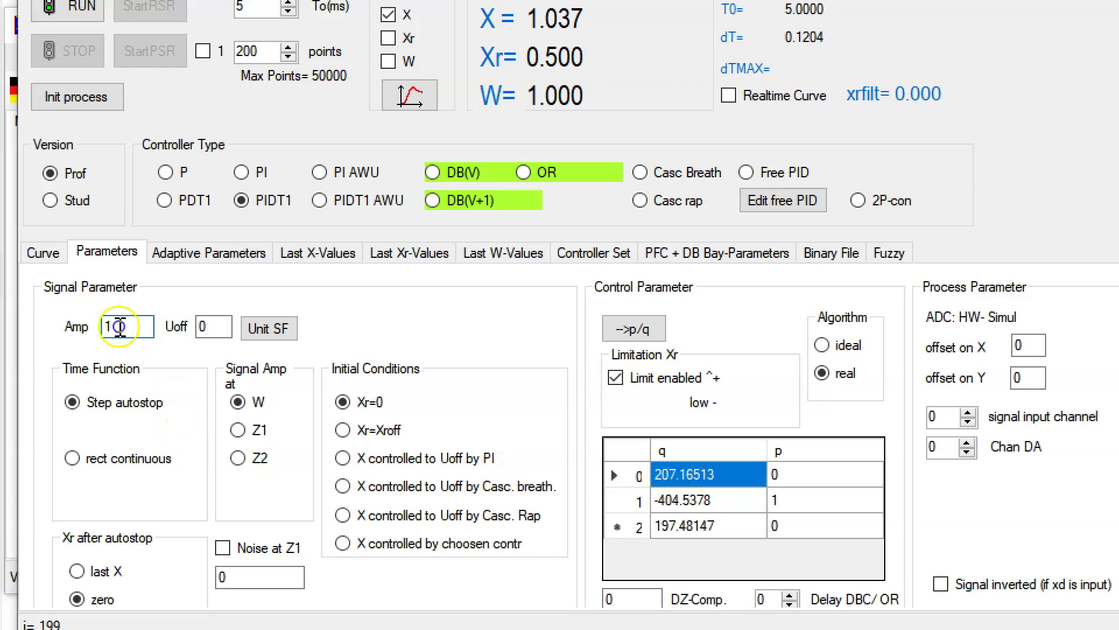
left_click_drag(117, 327, 97, 325)
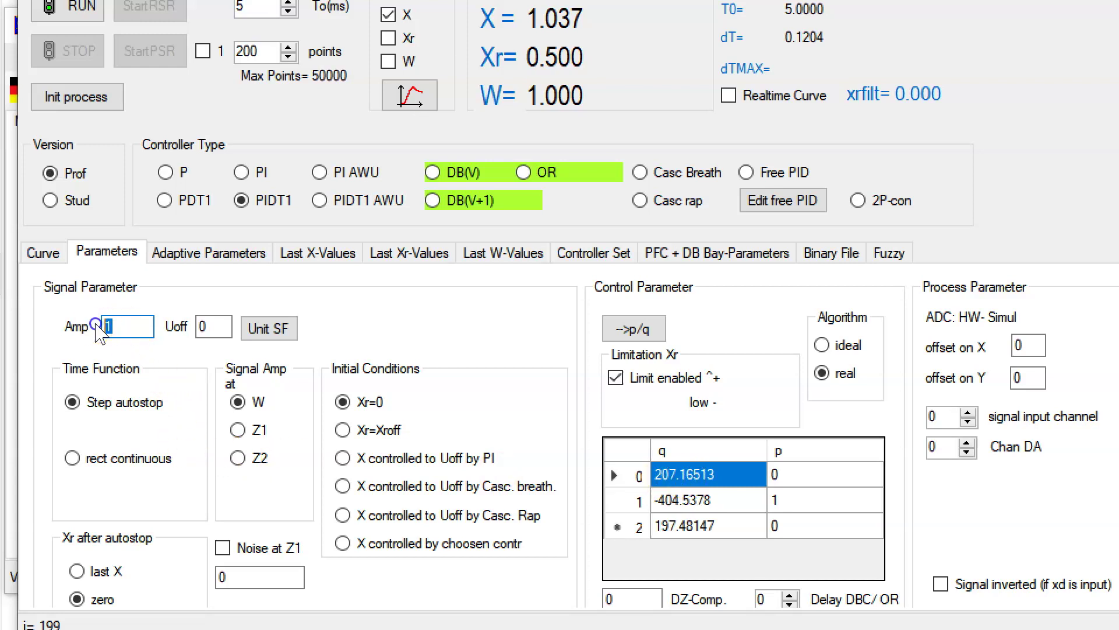
left_click(671, 480)
left_click(670, 474)
left_click(677, 475)
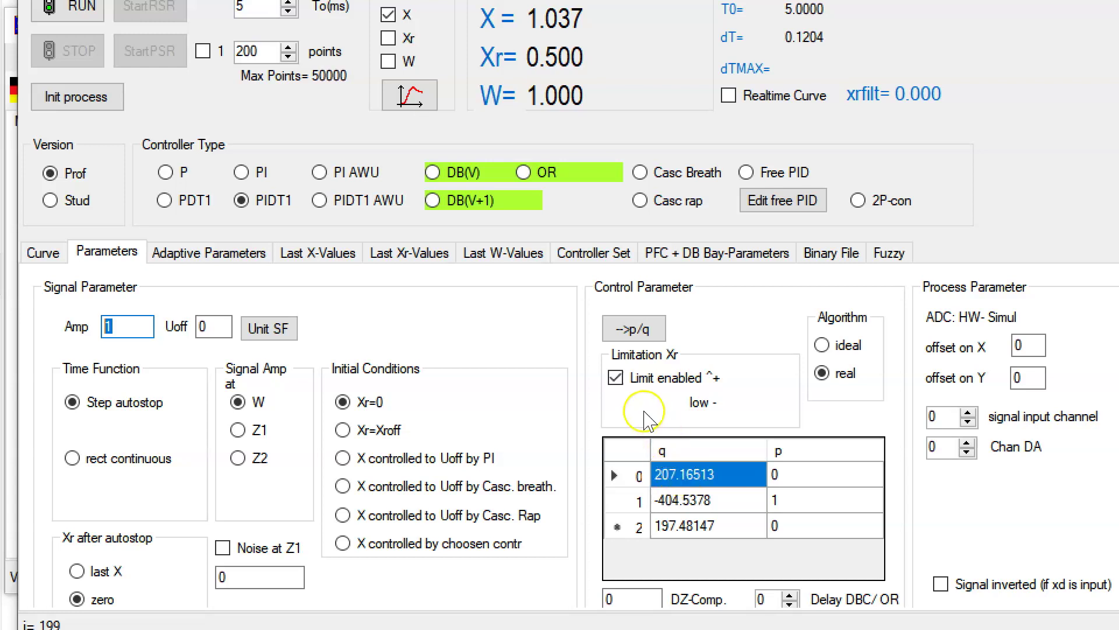
left_click(616, 378)
- Toggle the Xr limitation off and back on, checking its upper and lower limits of 10 V
left_click(617, 379)
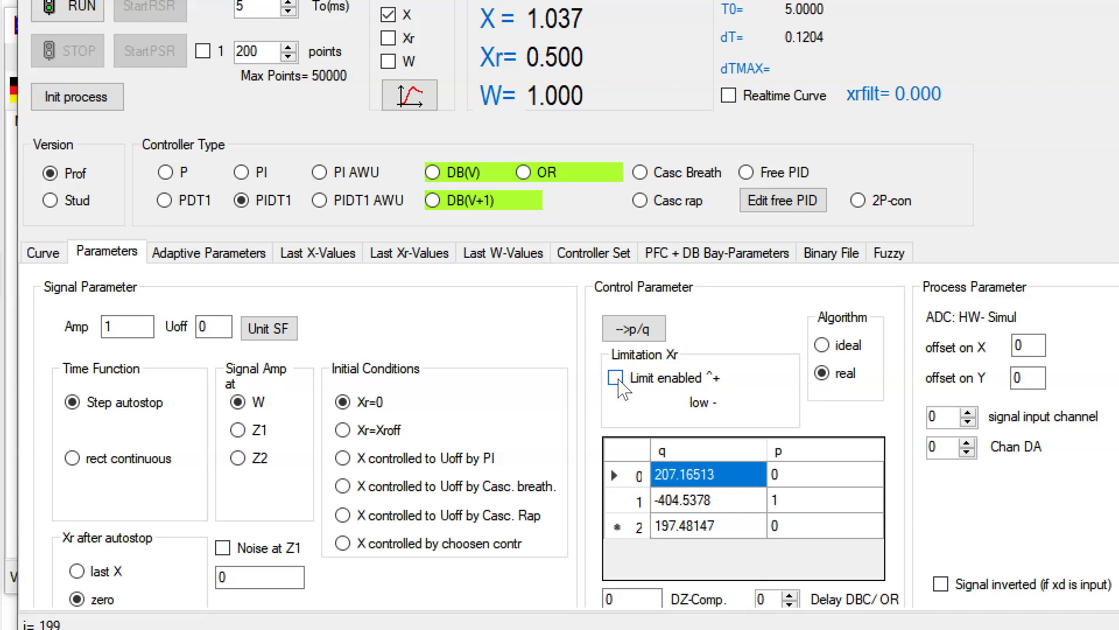
left_click(616, 378)
left_click(752, 376)
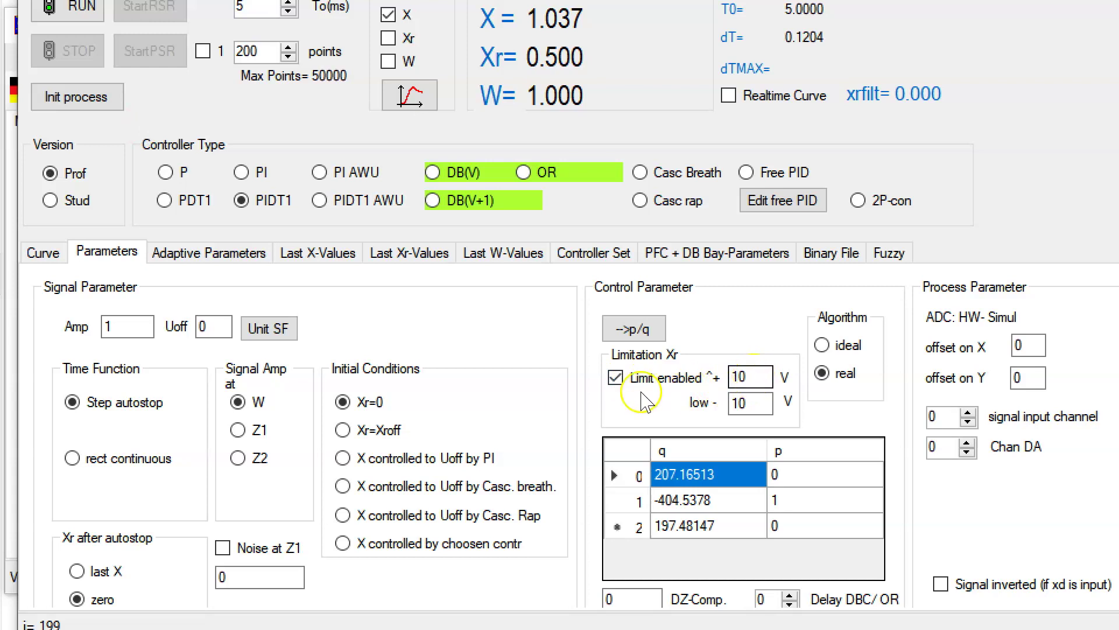
left_click(615, 377)
left_click(615, 378)
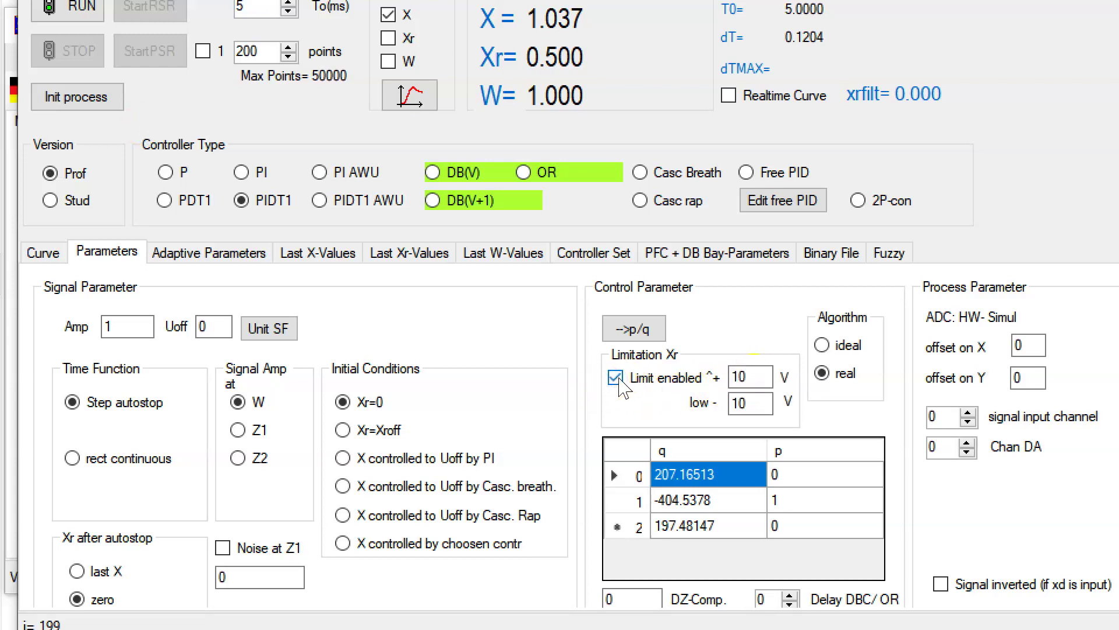
left_click(751, 376)
left_click(752, 402)
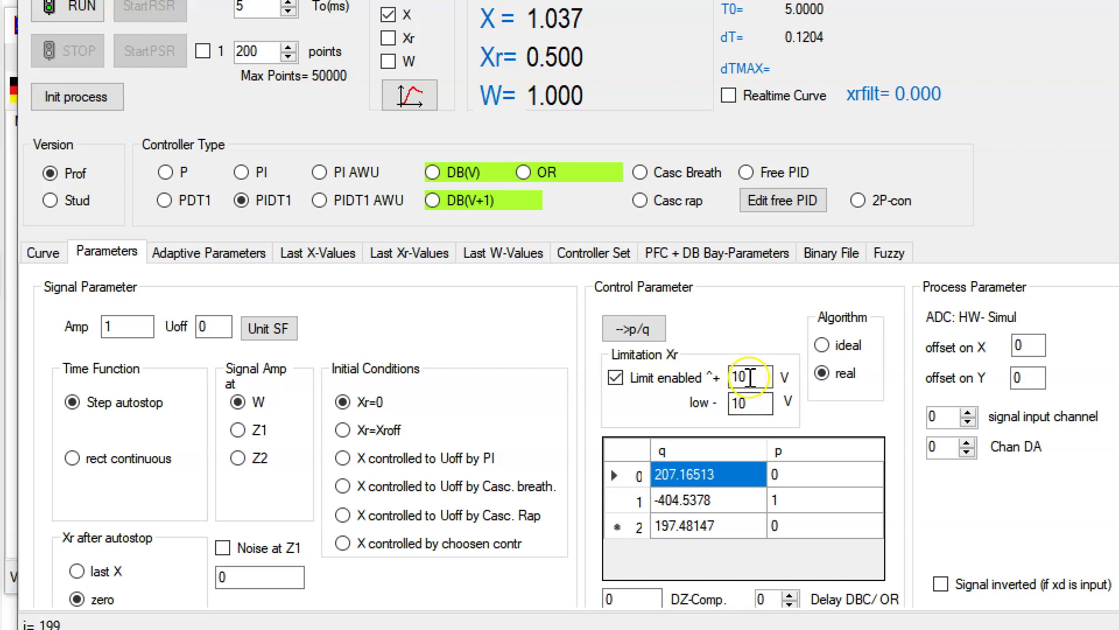
left_click(749, 377)
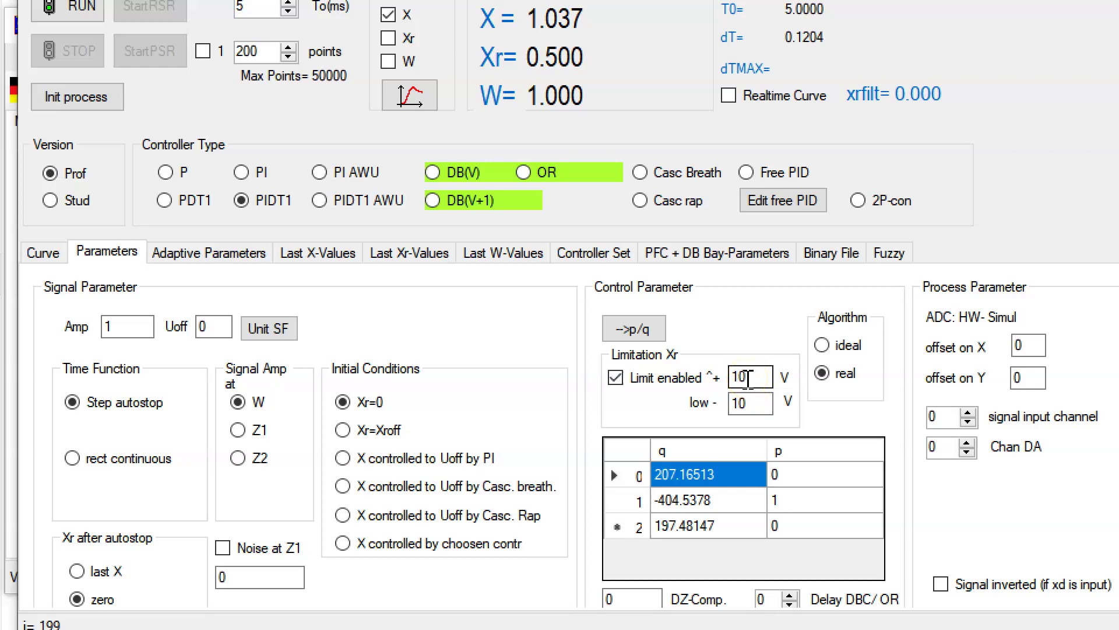
left_click(721, 412)
- Switch to Free PID (q 6.6677578, -13.016338, 6.3521667), then run and reinitialise the process
left_click(747, 172)
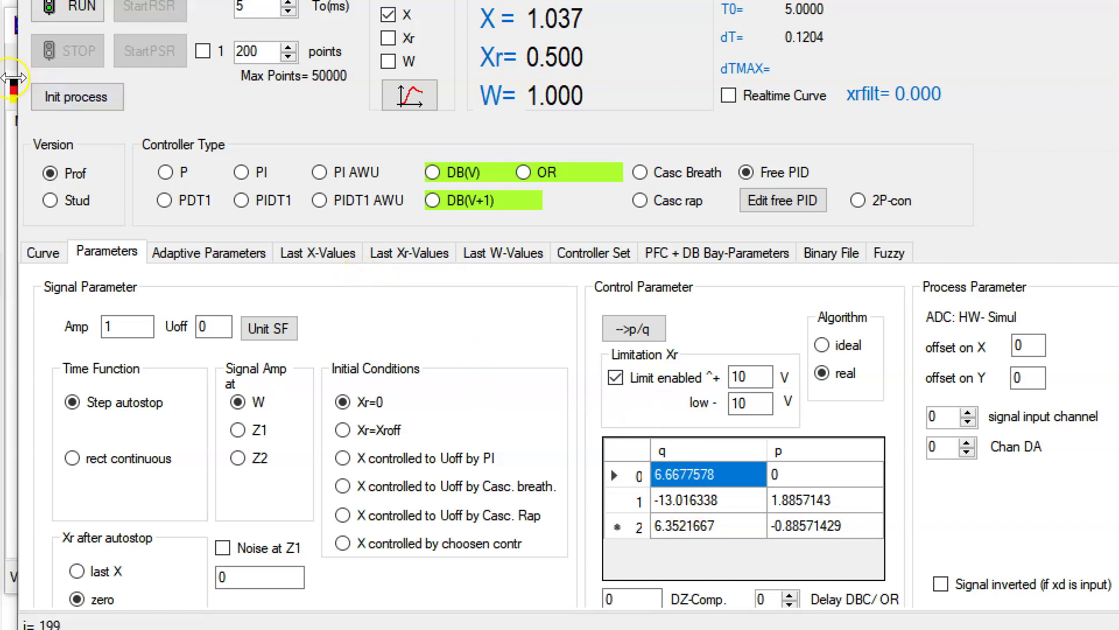
left_click(81, 17)
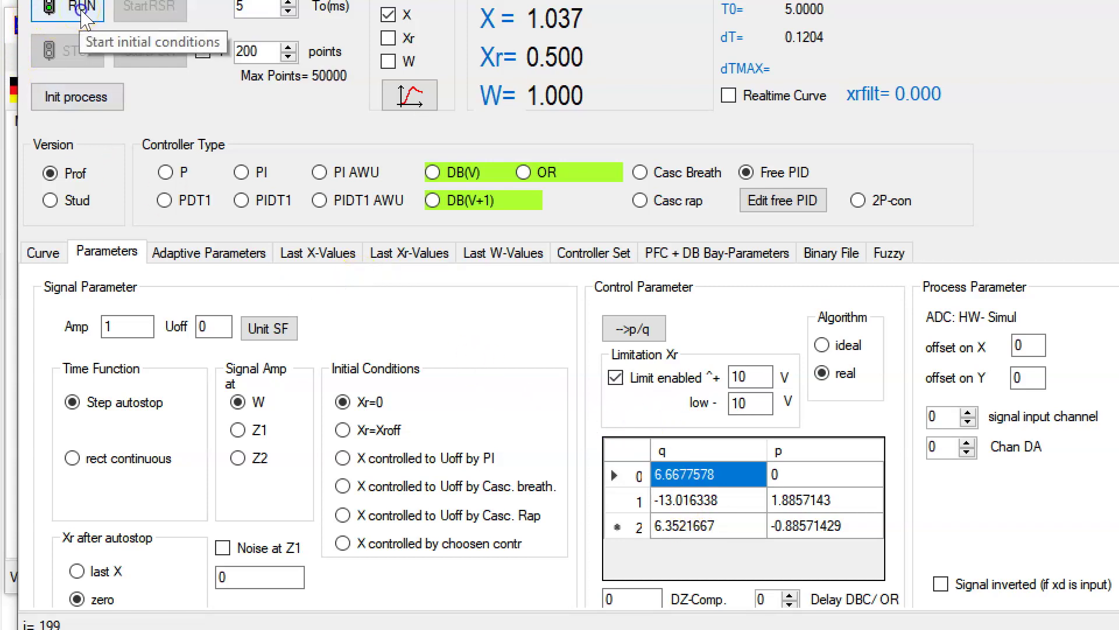
left_click(75, 96)
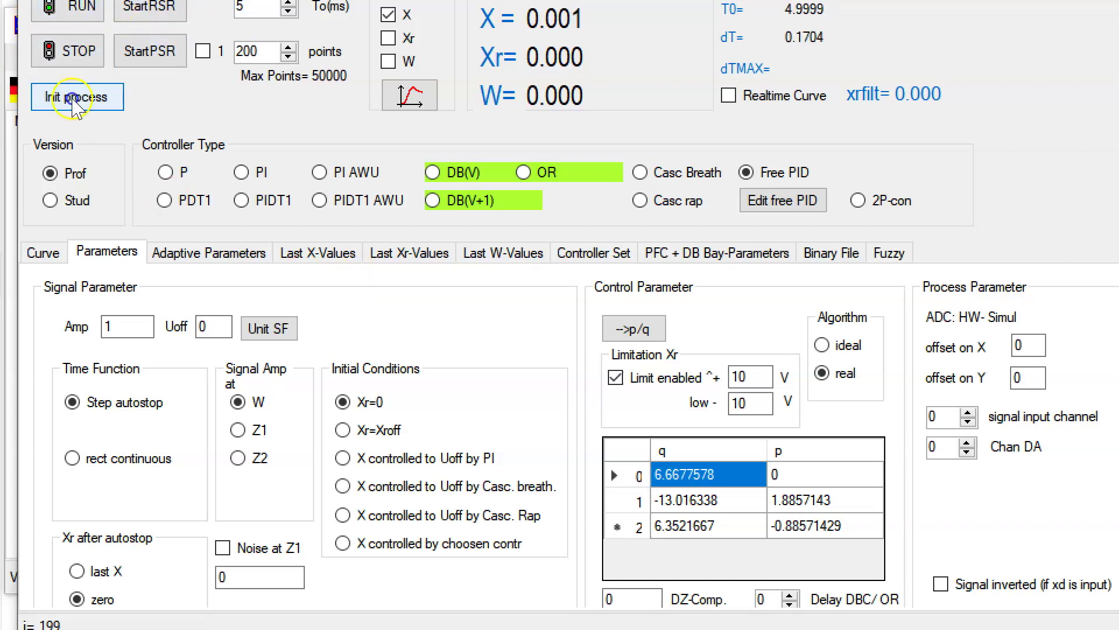
- Run StartRSR to plot the Free PID step response, settling at X 1.000 with Xr 0.500
left_click(150, 10)
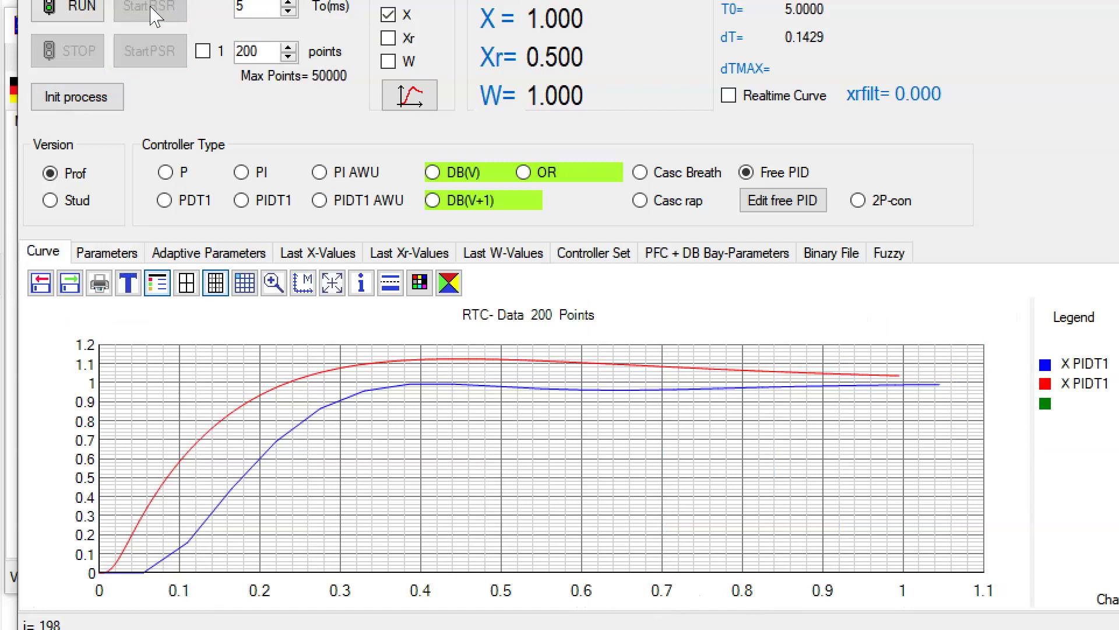